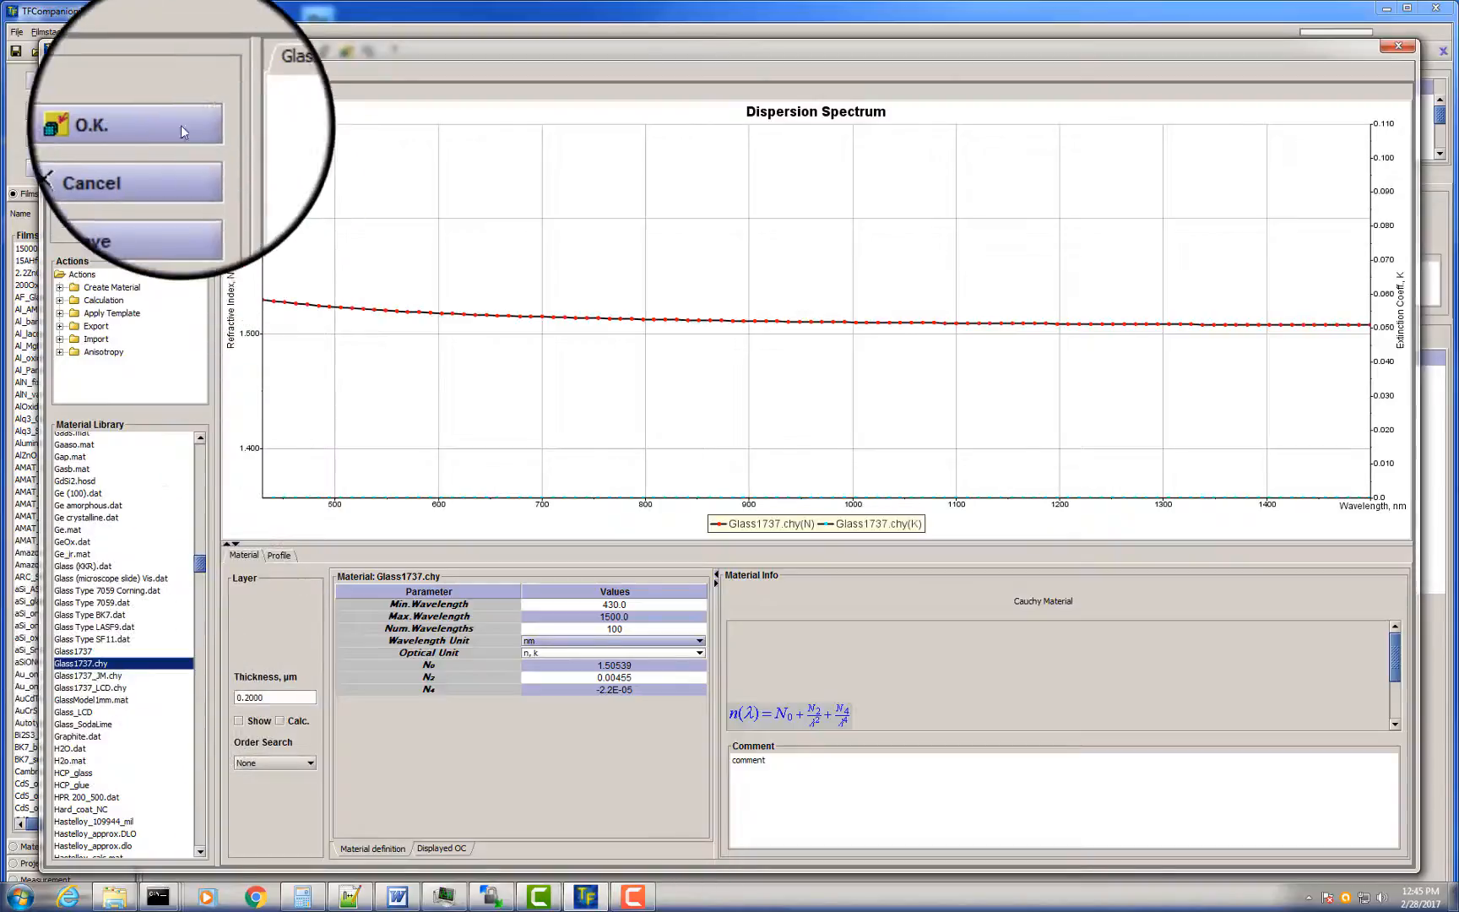
- Accept the Glass1737.chy material, set the glass layer's thickness to 1.0E8 and make the layer incoherent
left_click(178, 123)
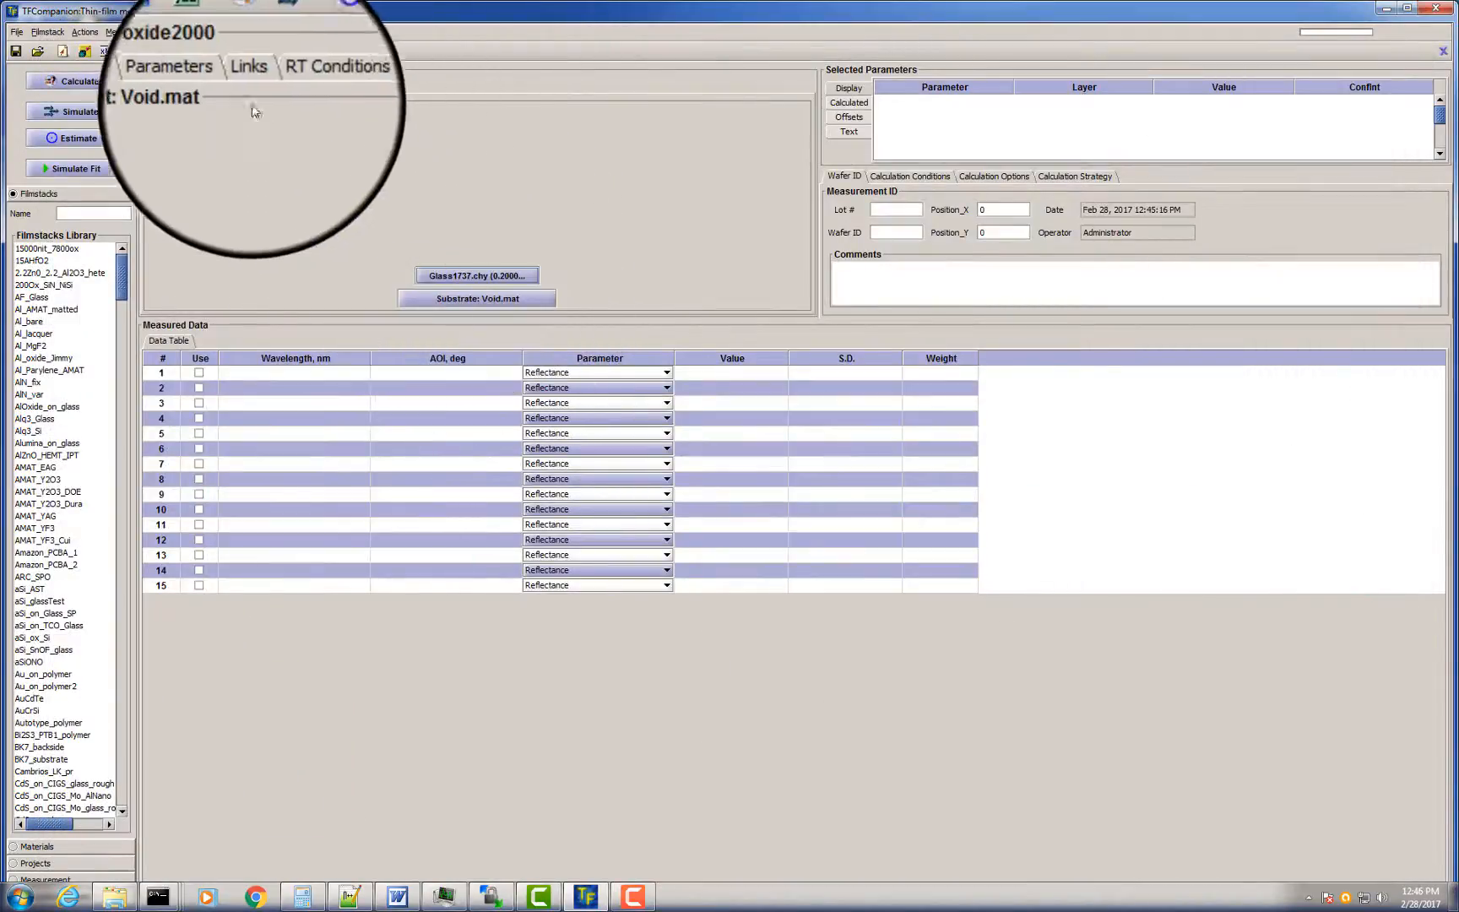
left_click(211, 85)
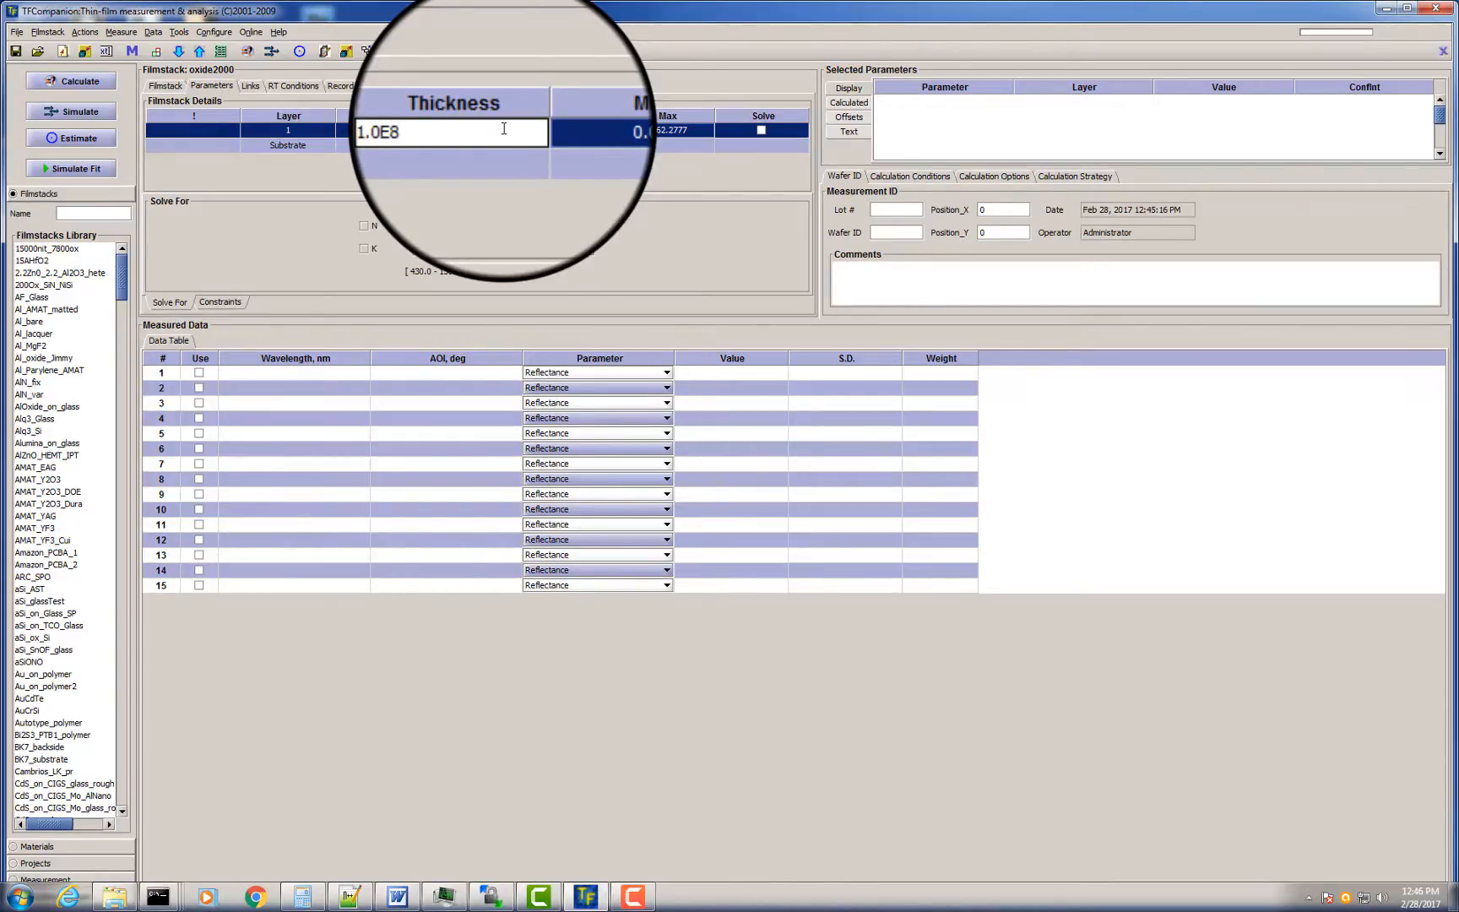
key("Return")
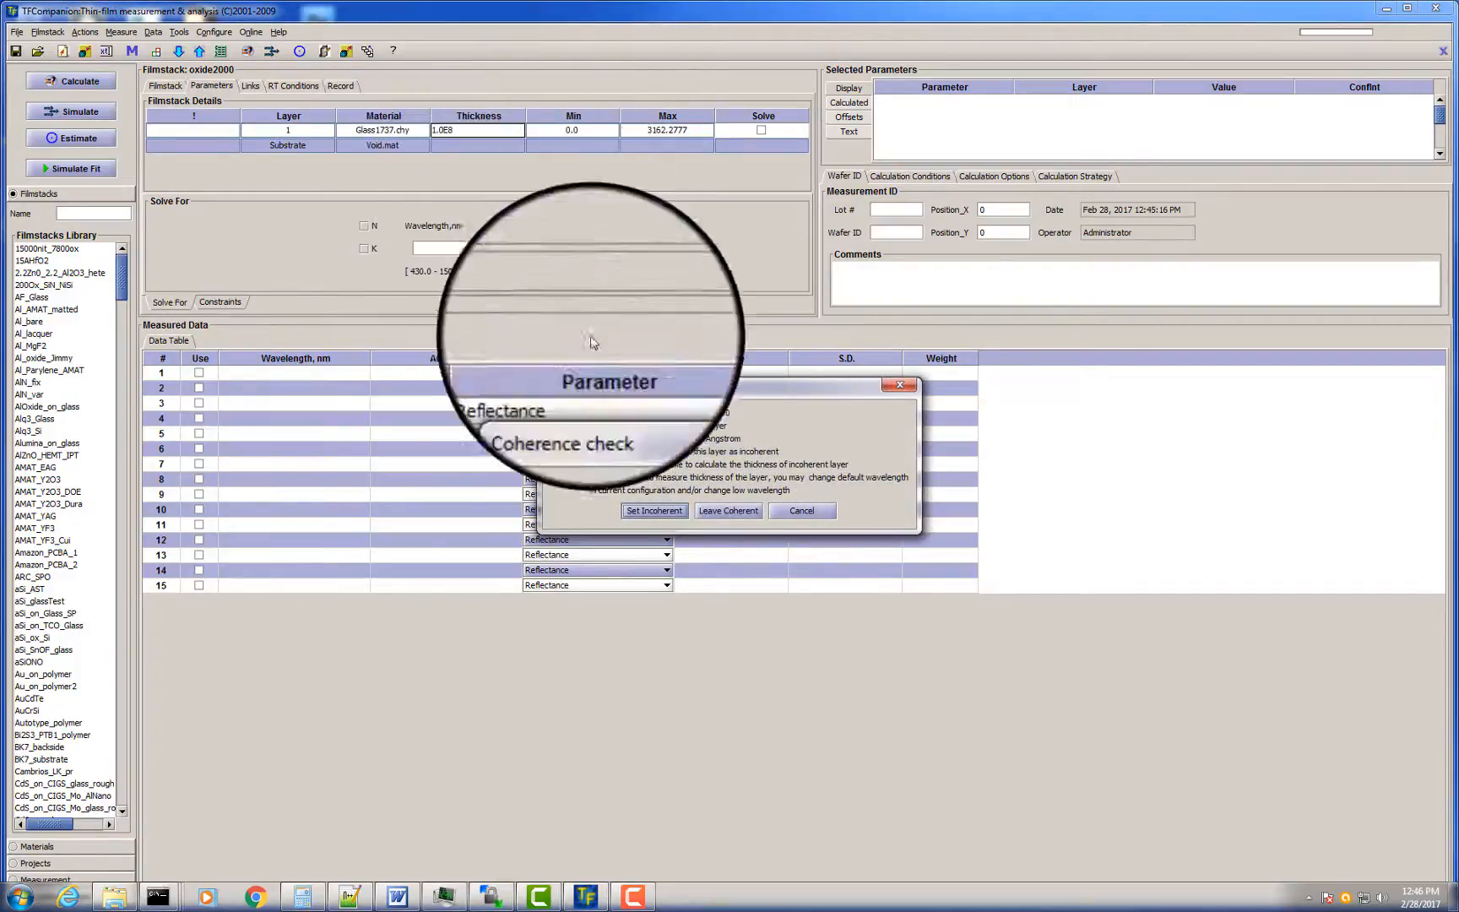
left_click(646, 504)
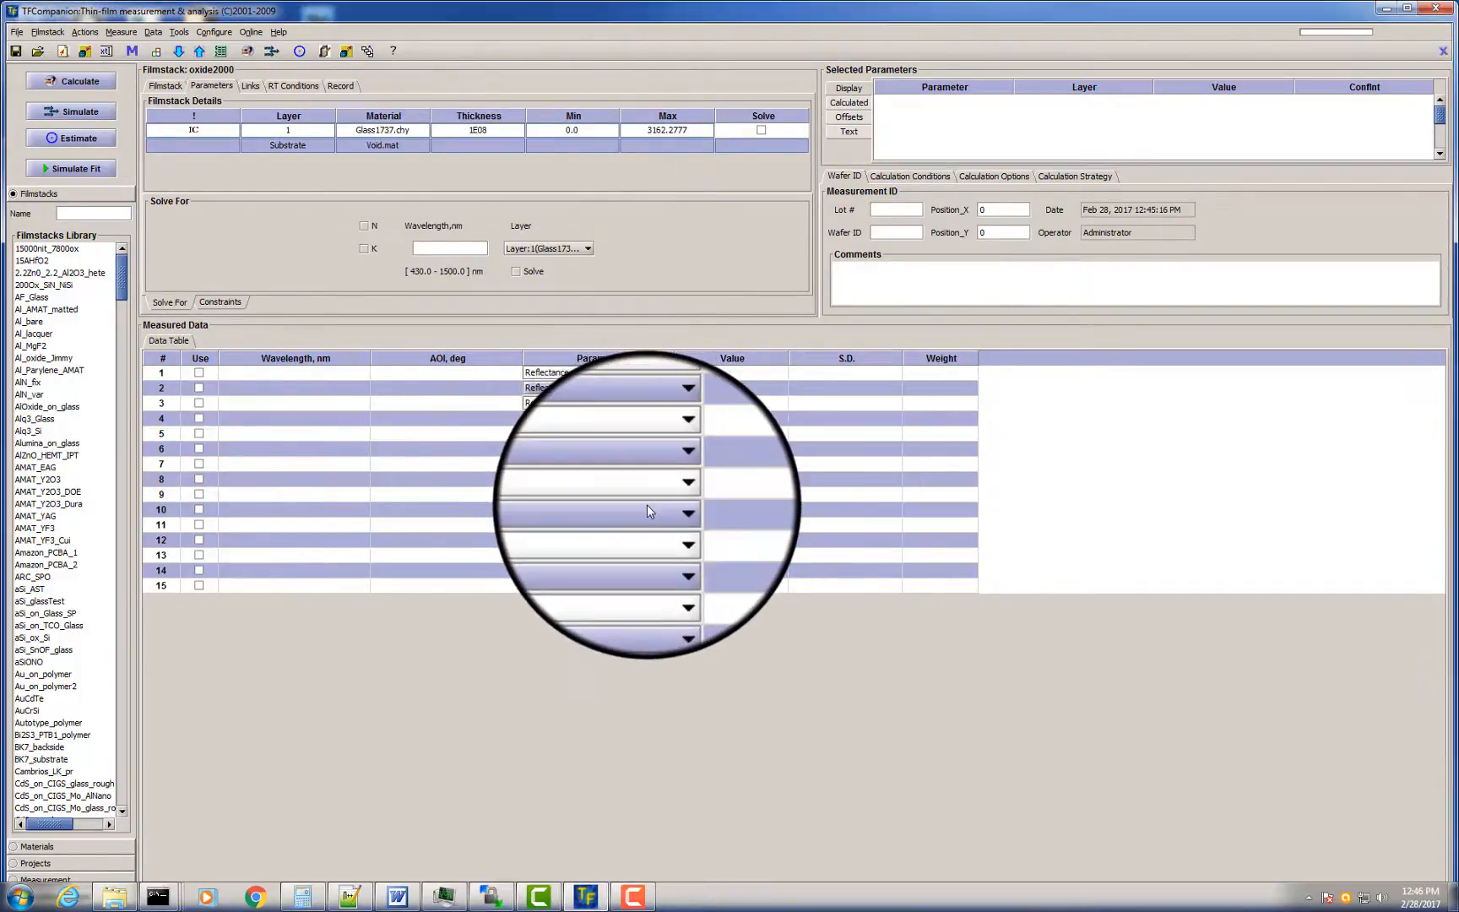
- Edit the filmstack to insert a TaO5_Vis.chy layer above Glass1737.chy with a thickness of 0.1 µm
left_click(161, 91)
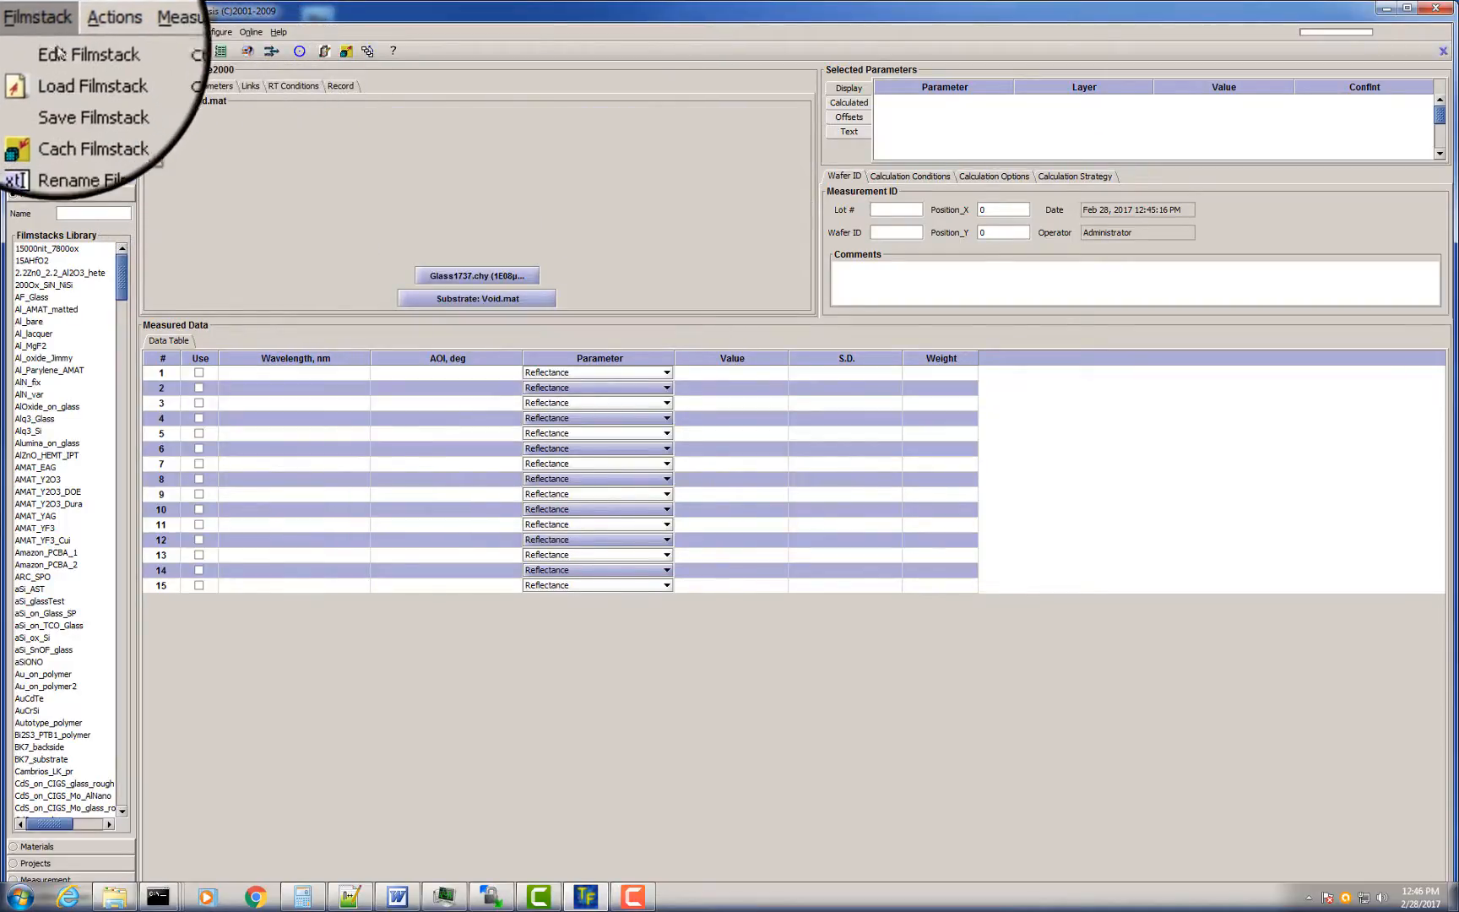
left_click(59, 48)
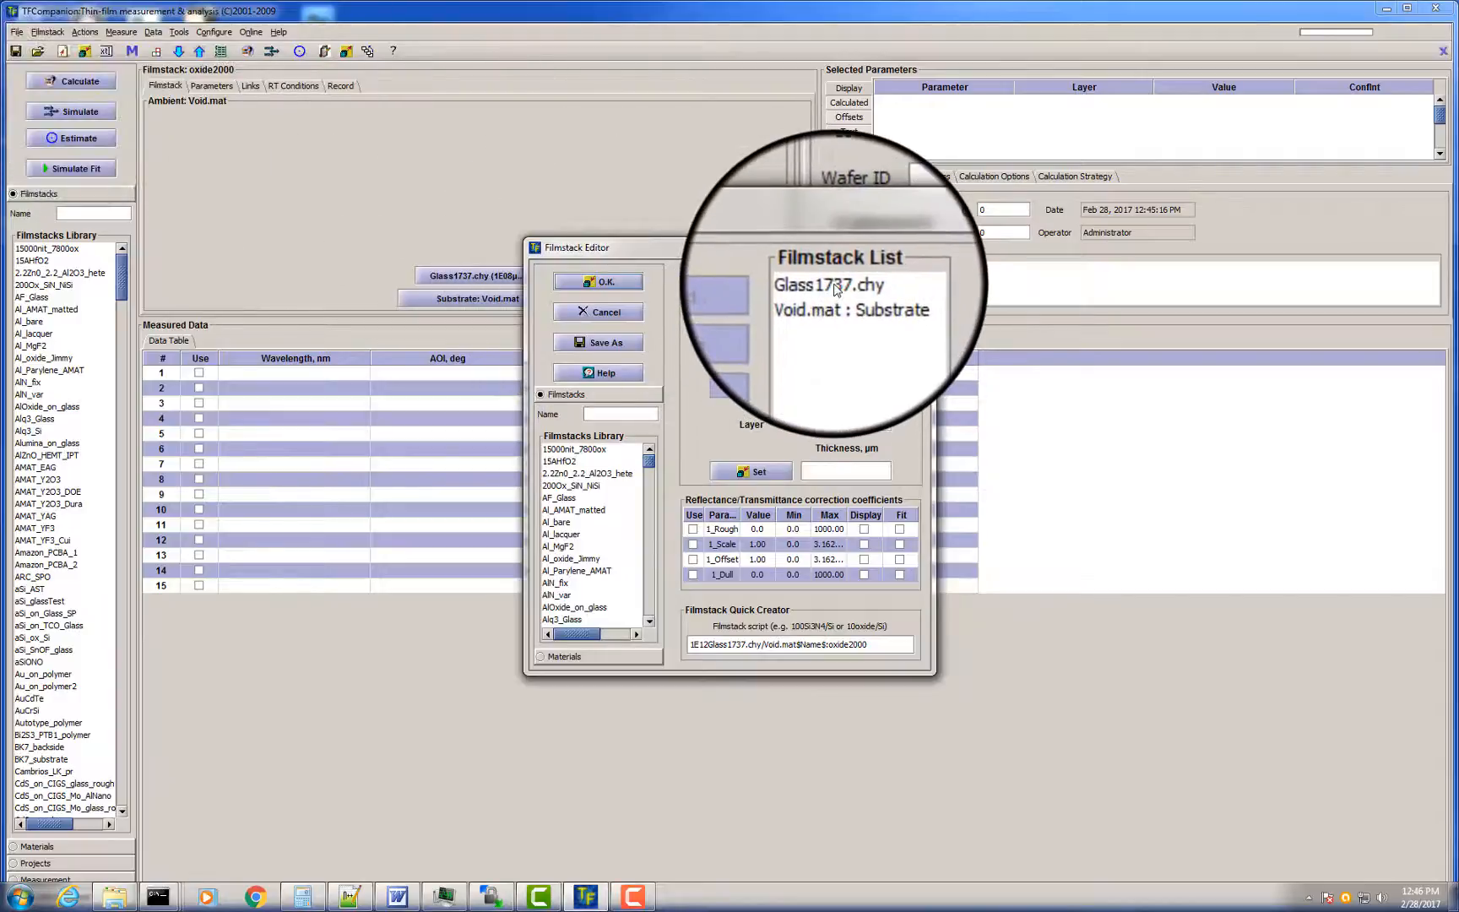
left_click(829, 285)
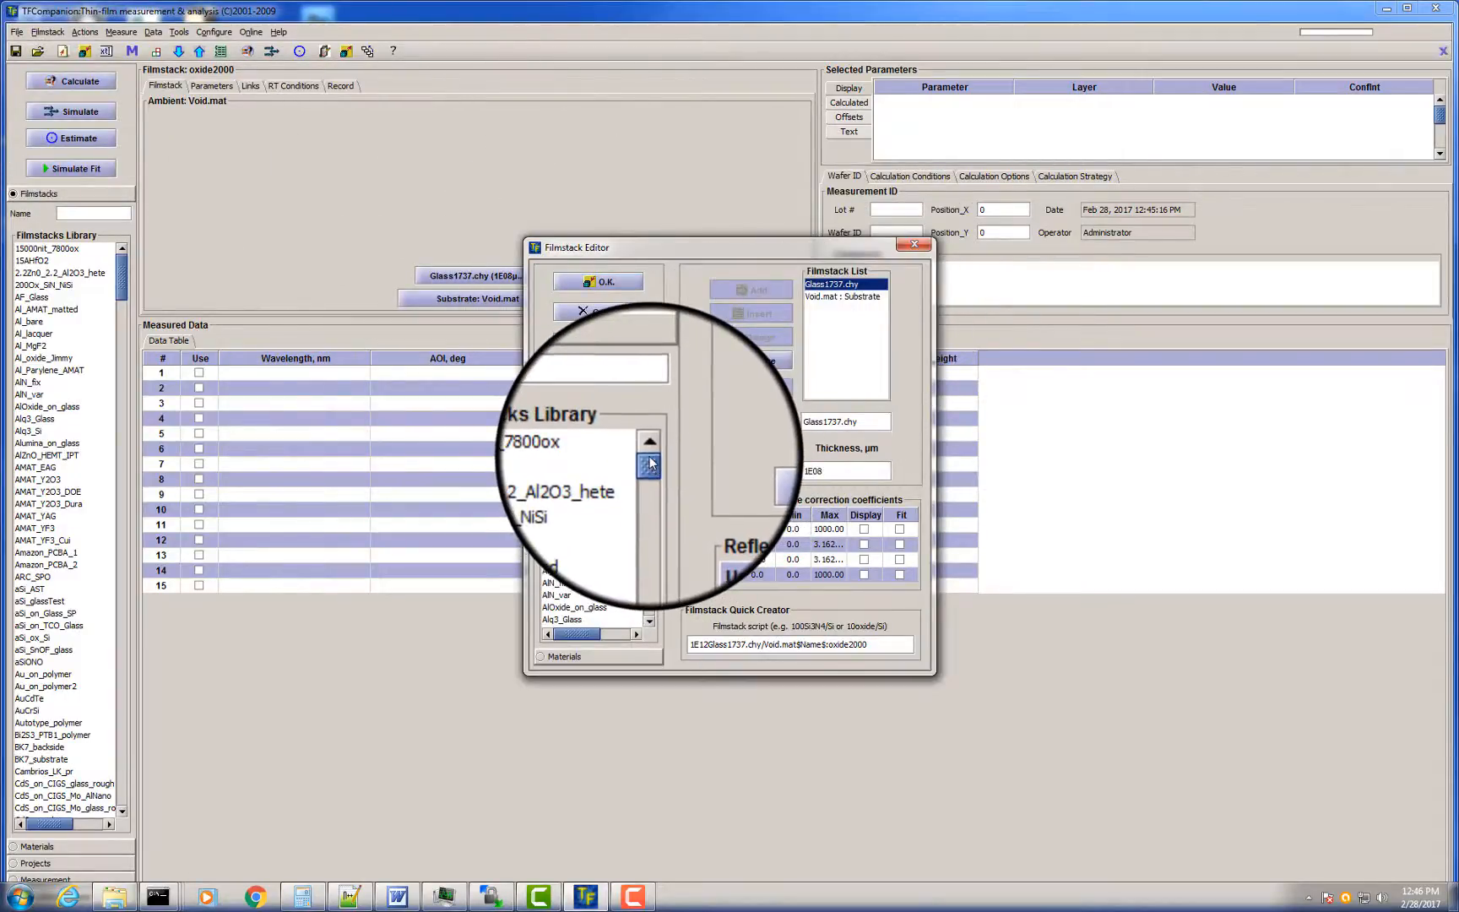
left_click(540, 656)
left_click(594, 428)
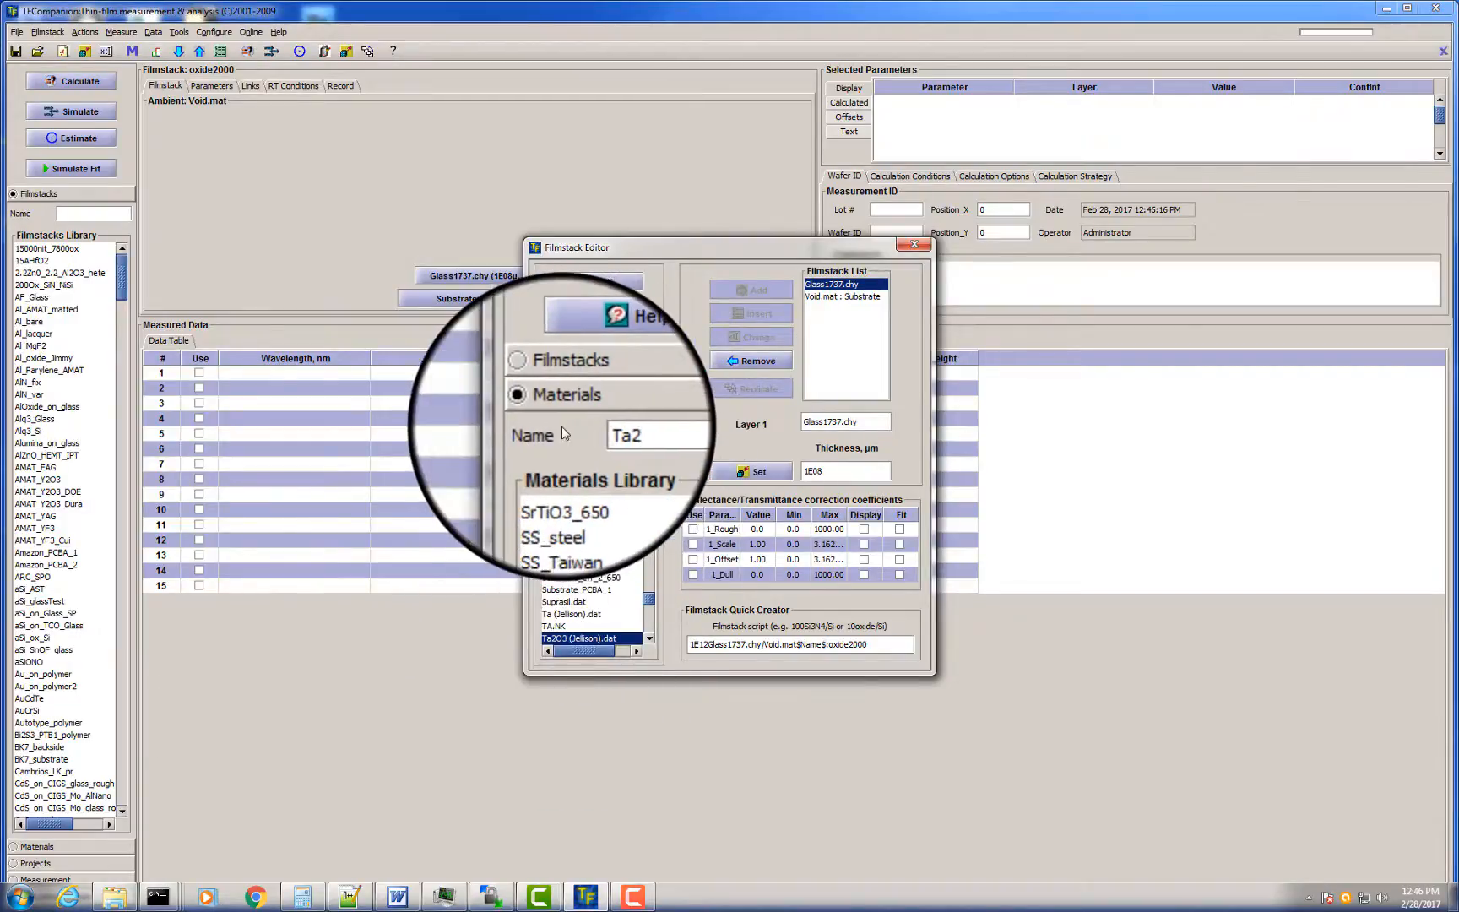
scroll(570, 601, "down", 2)
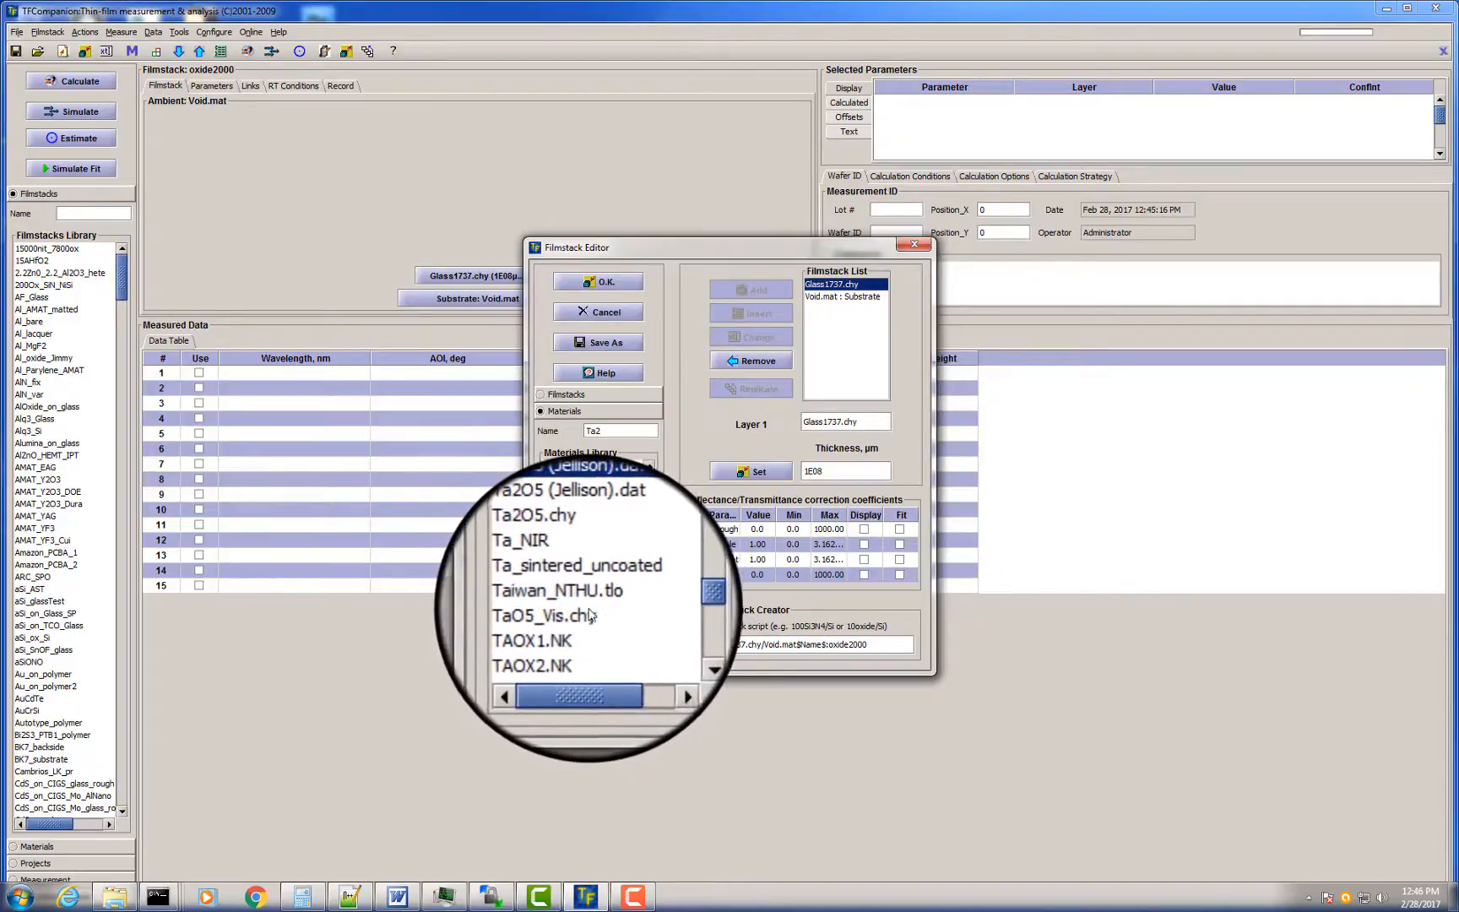
left_click(582, 611)
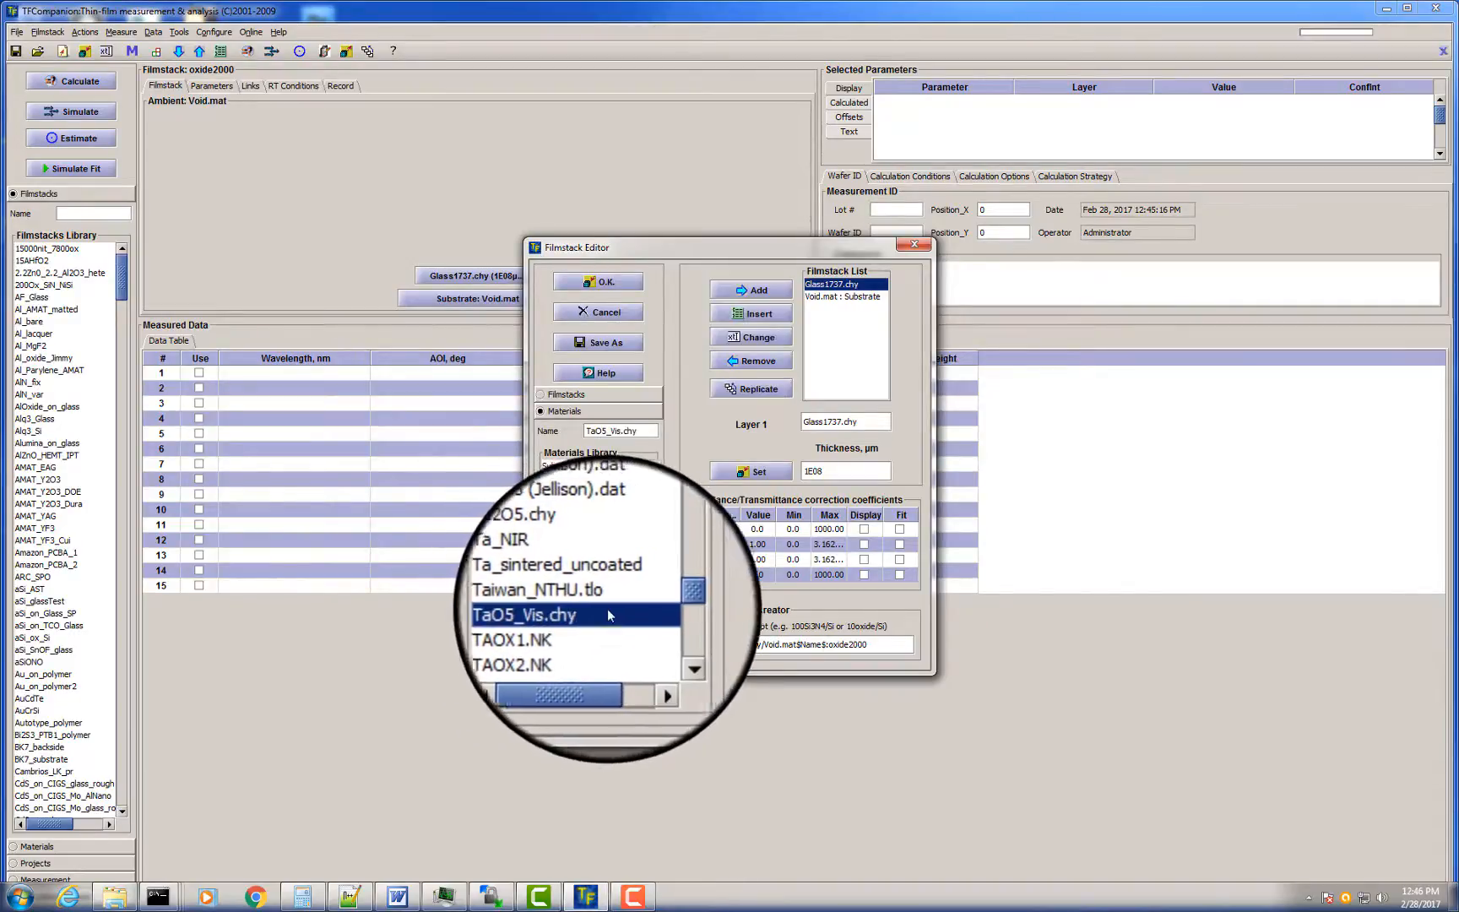
left_click(728, 313)
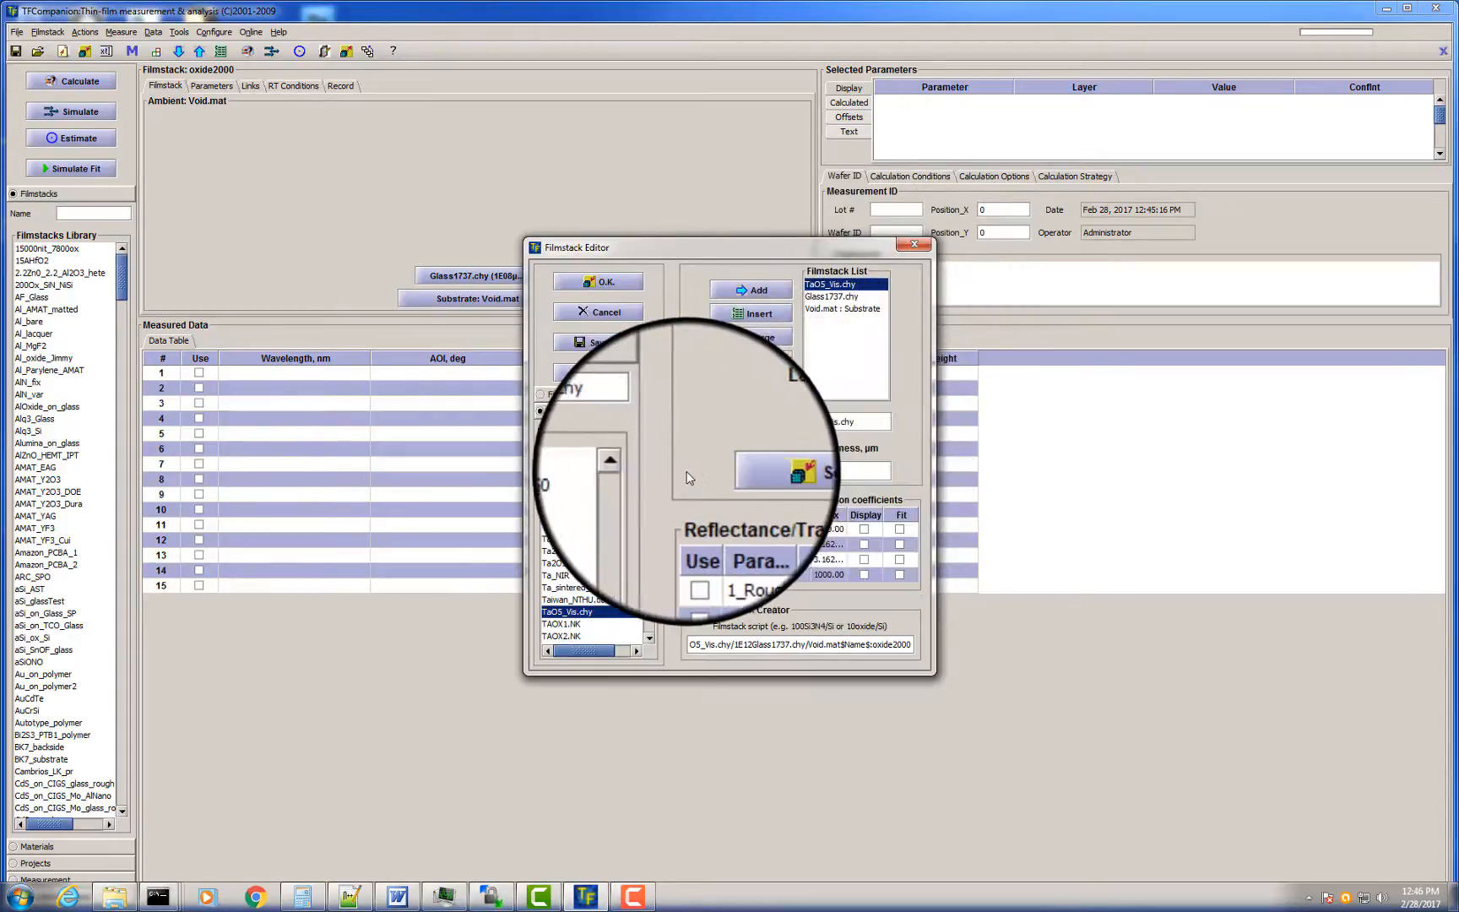
left_click(754, 472)
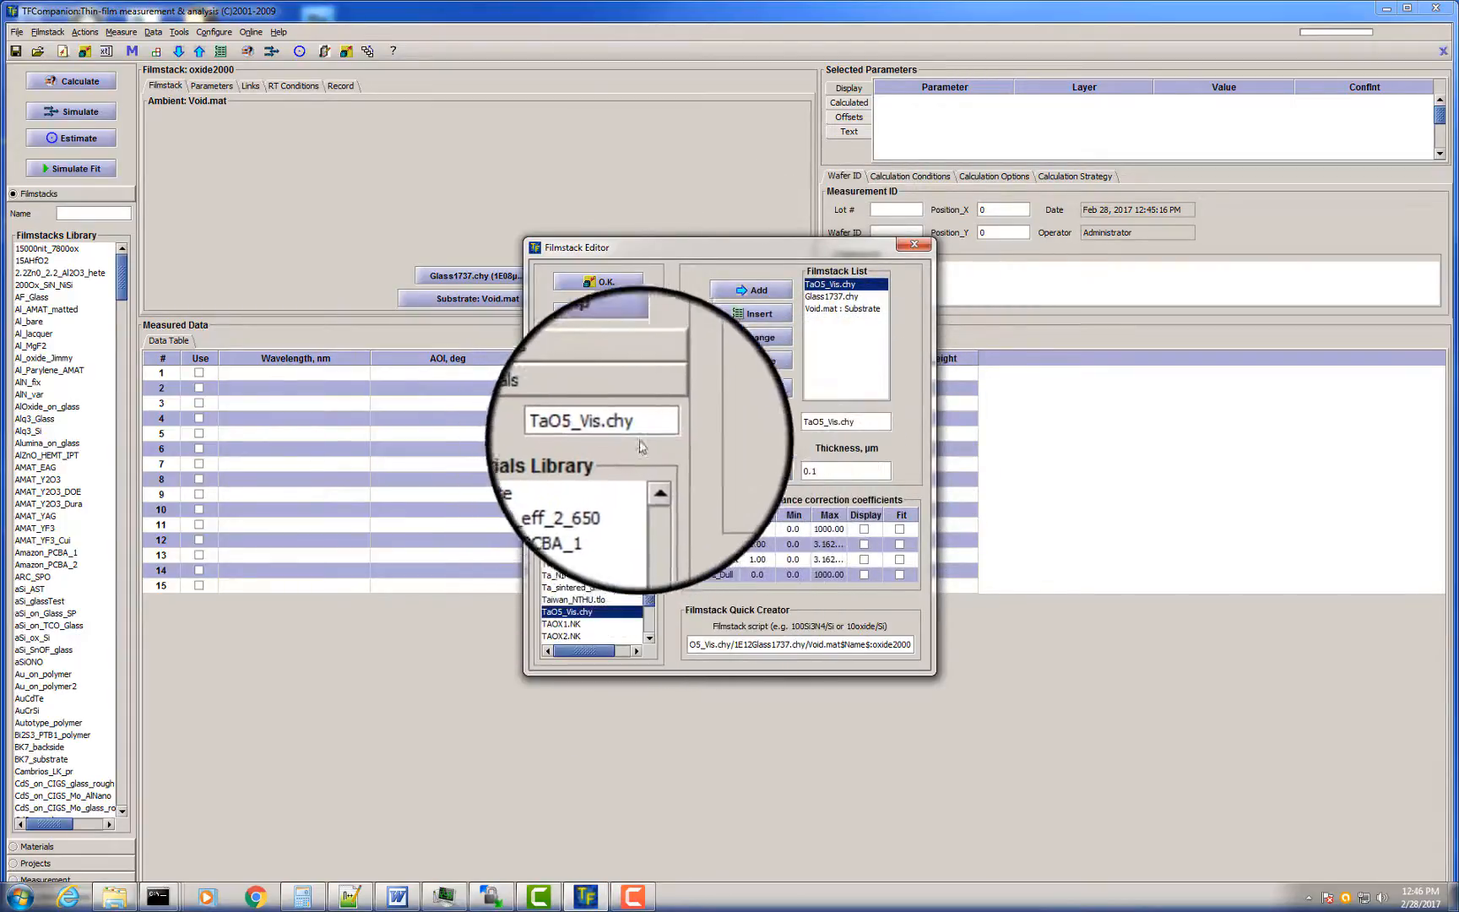
- Add an Al2O3.chy layer on top of the TaO5_Vis.chy layer and set its thickness to 0.1 µm
left_click(643, 432)
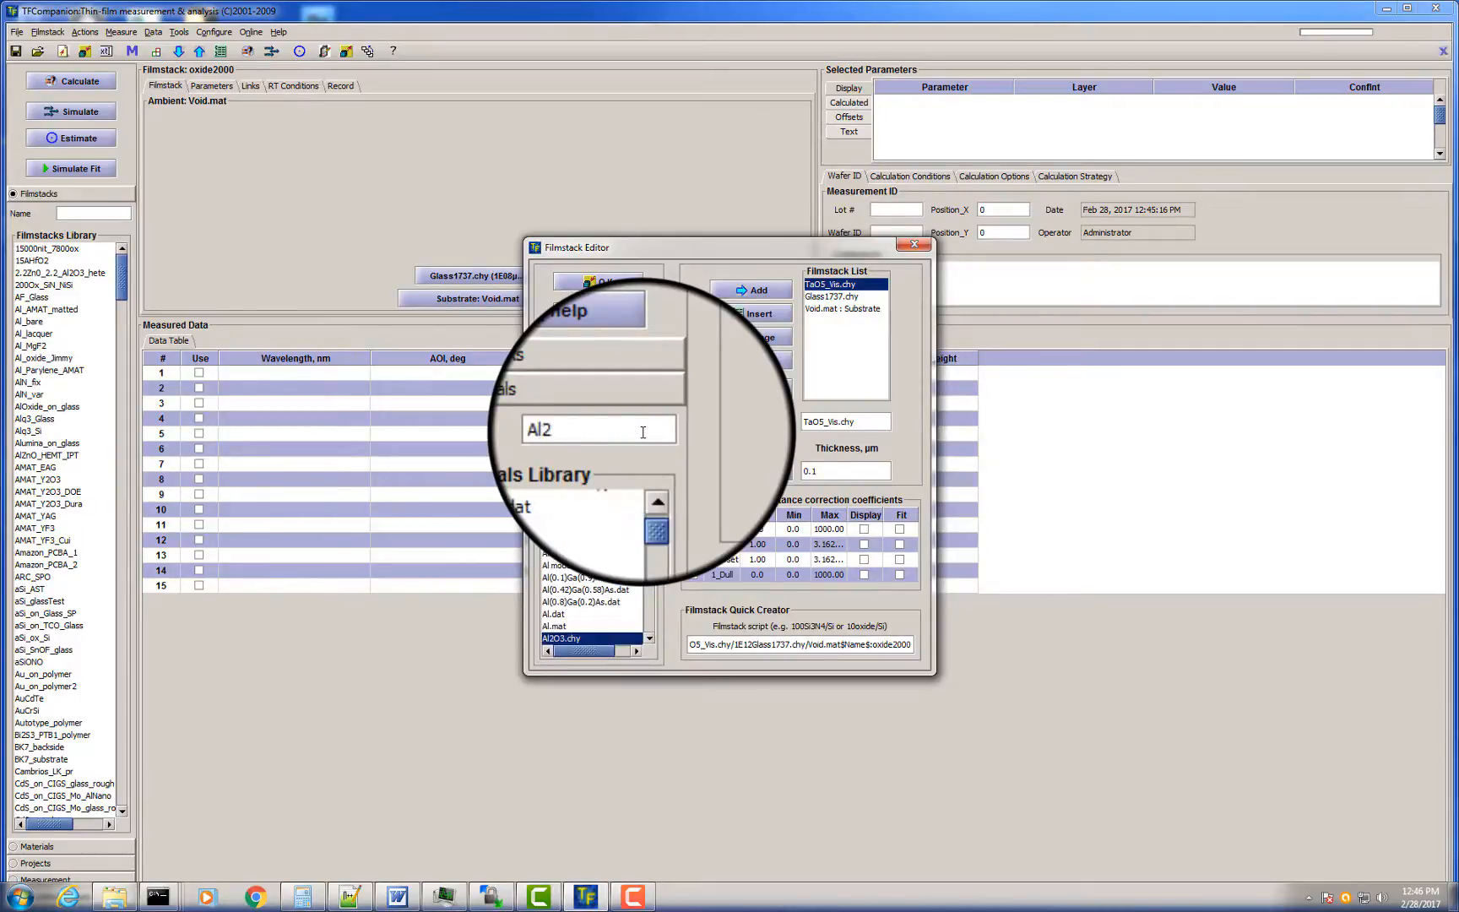
left_click(608, 634)
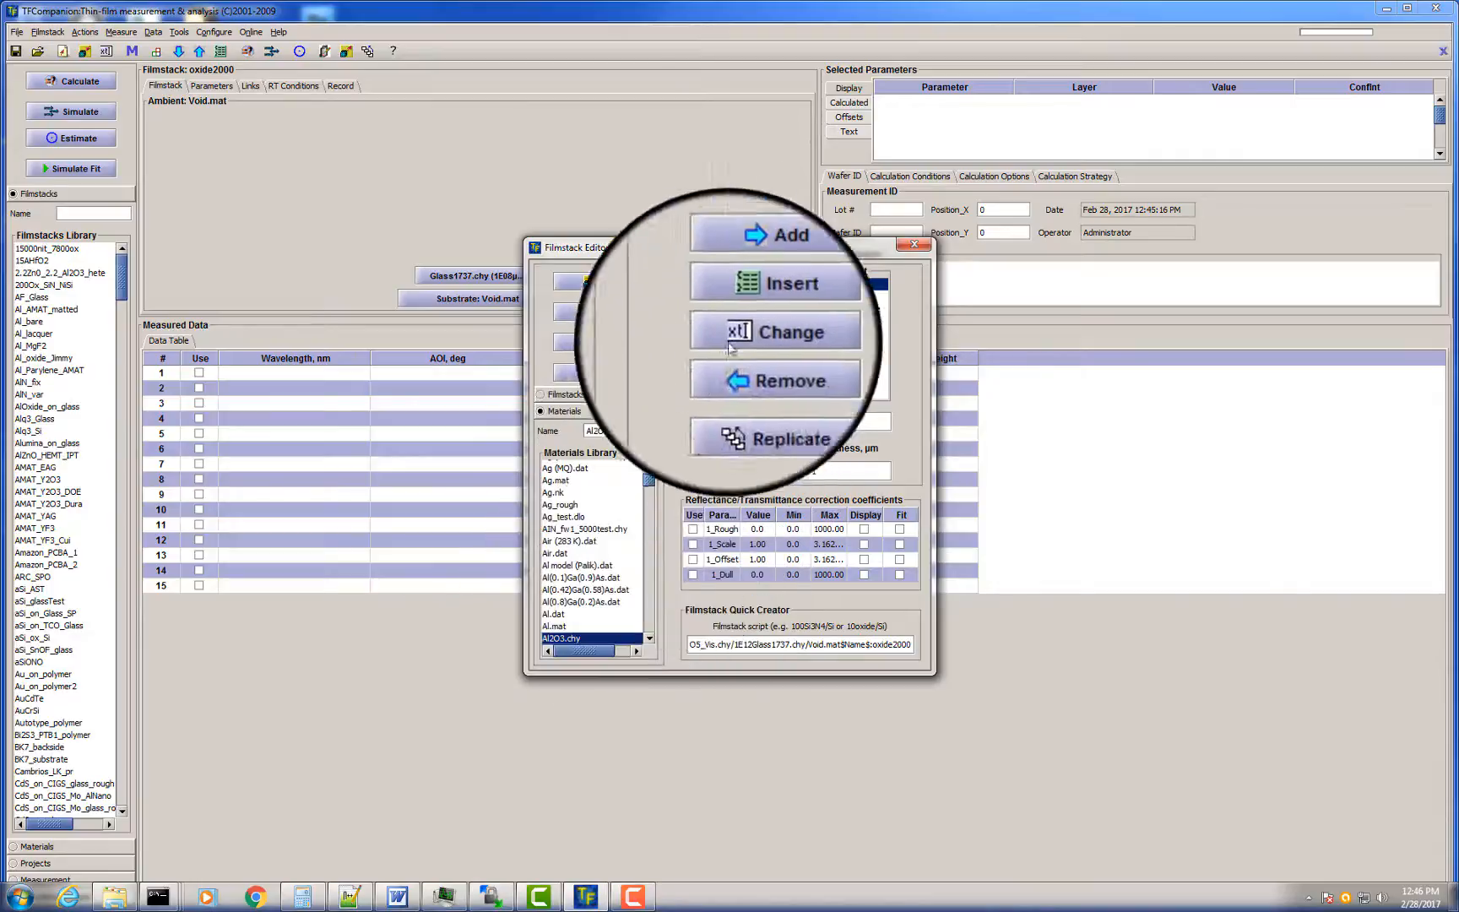
left_click(763, 295)
left_click(828, 288)
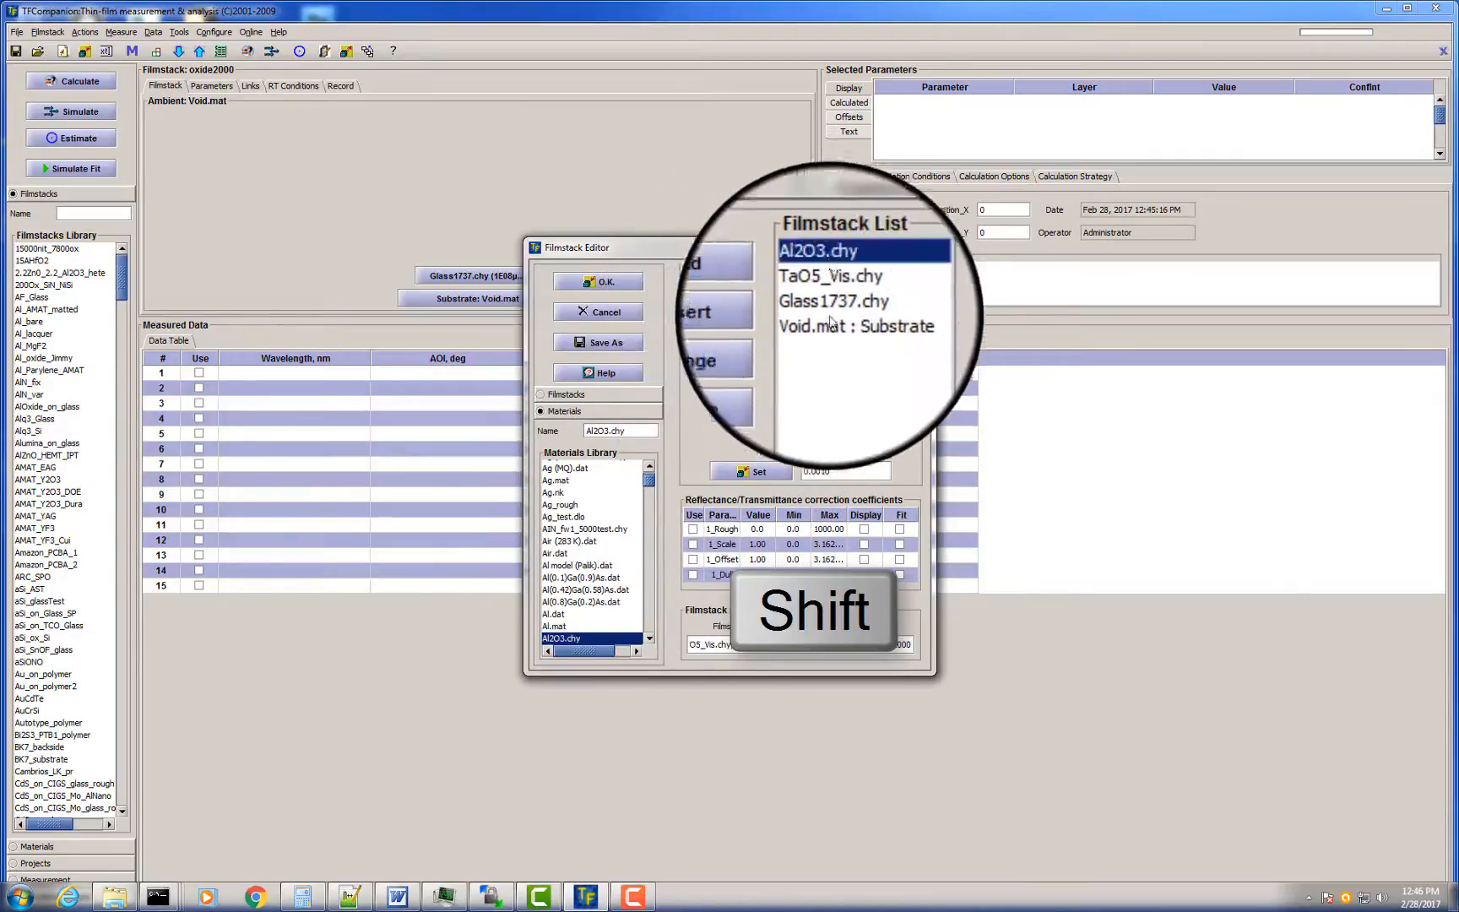
left_click(839, 477)
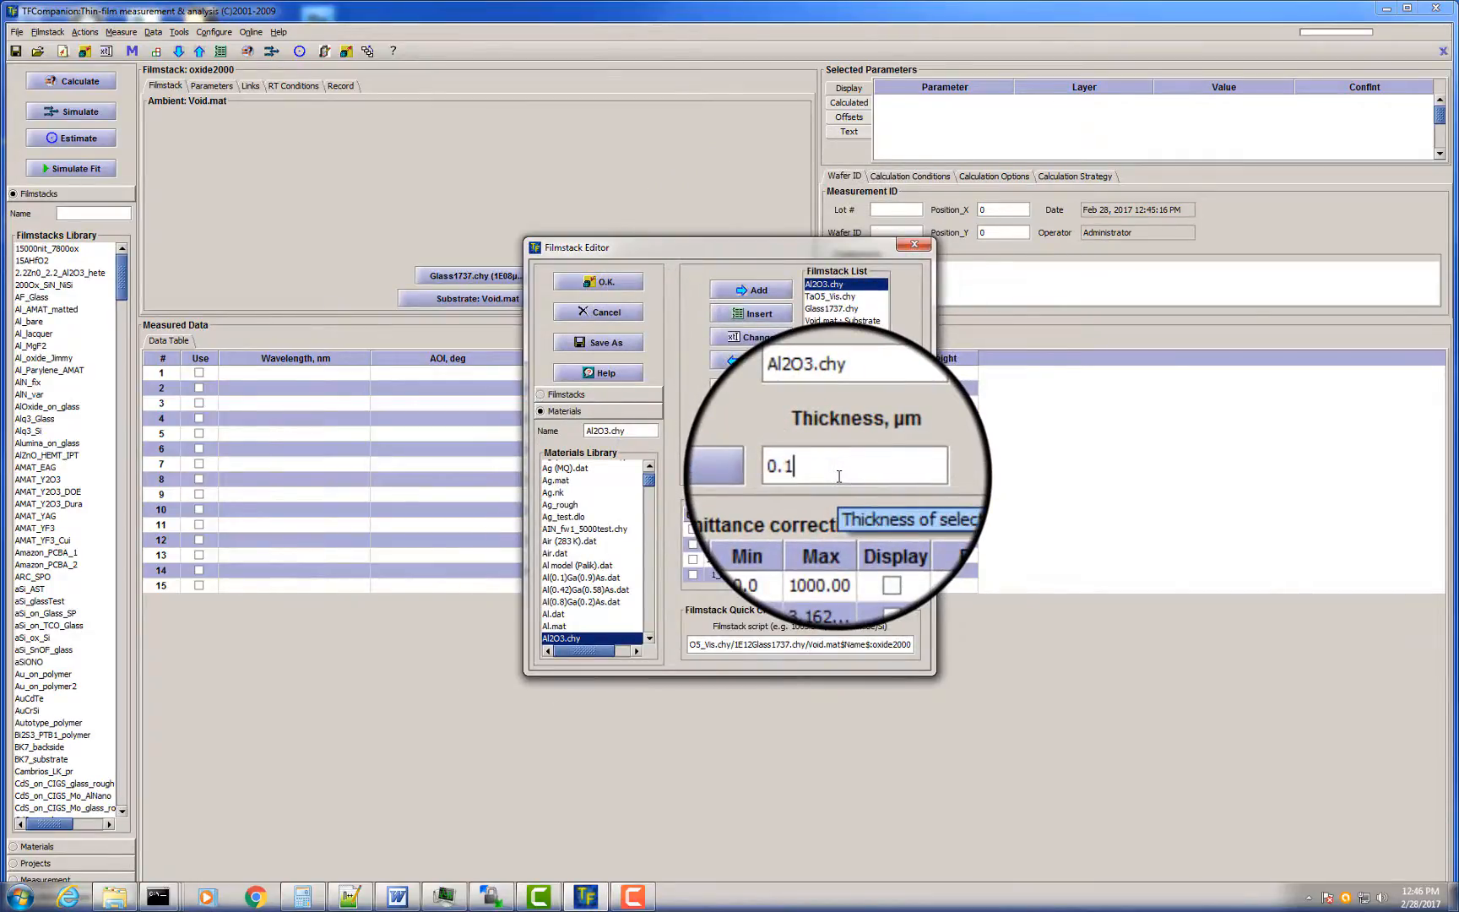
left_click(775, 475)
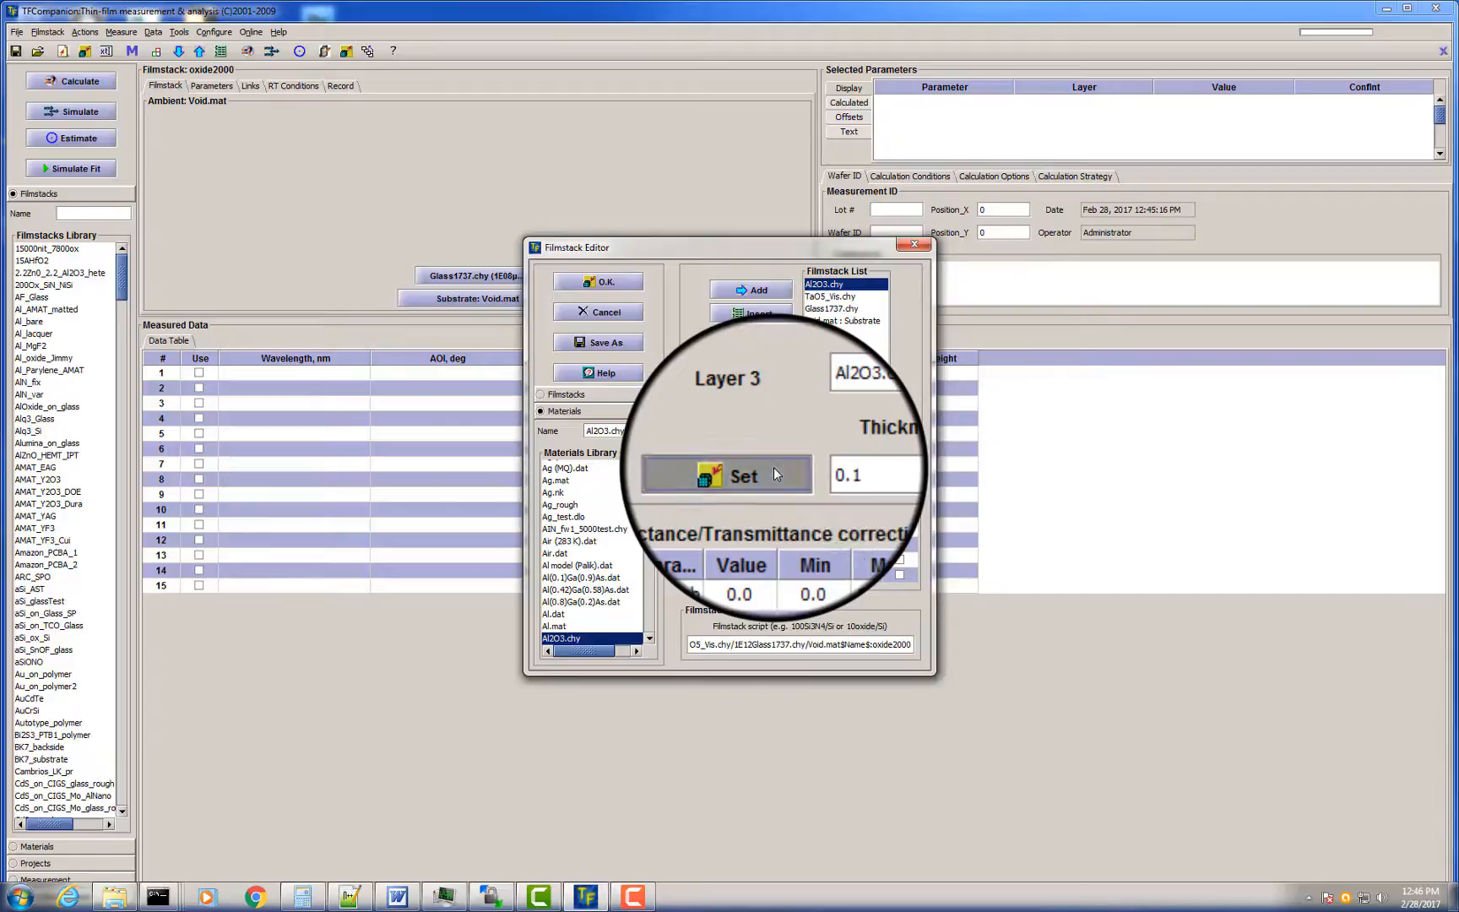
- Replicate the Al2O3.chy and TaO5_Vis.chy layer pair 4 times and apply the edited filmstack
left_click(847, 306, "shift")
left_click(769, 384)
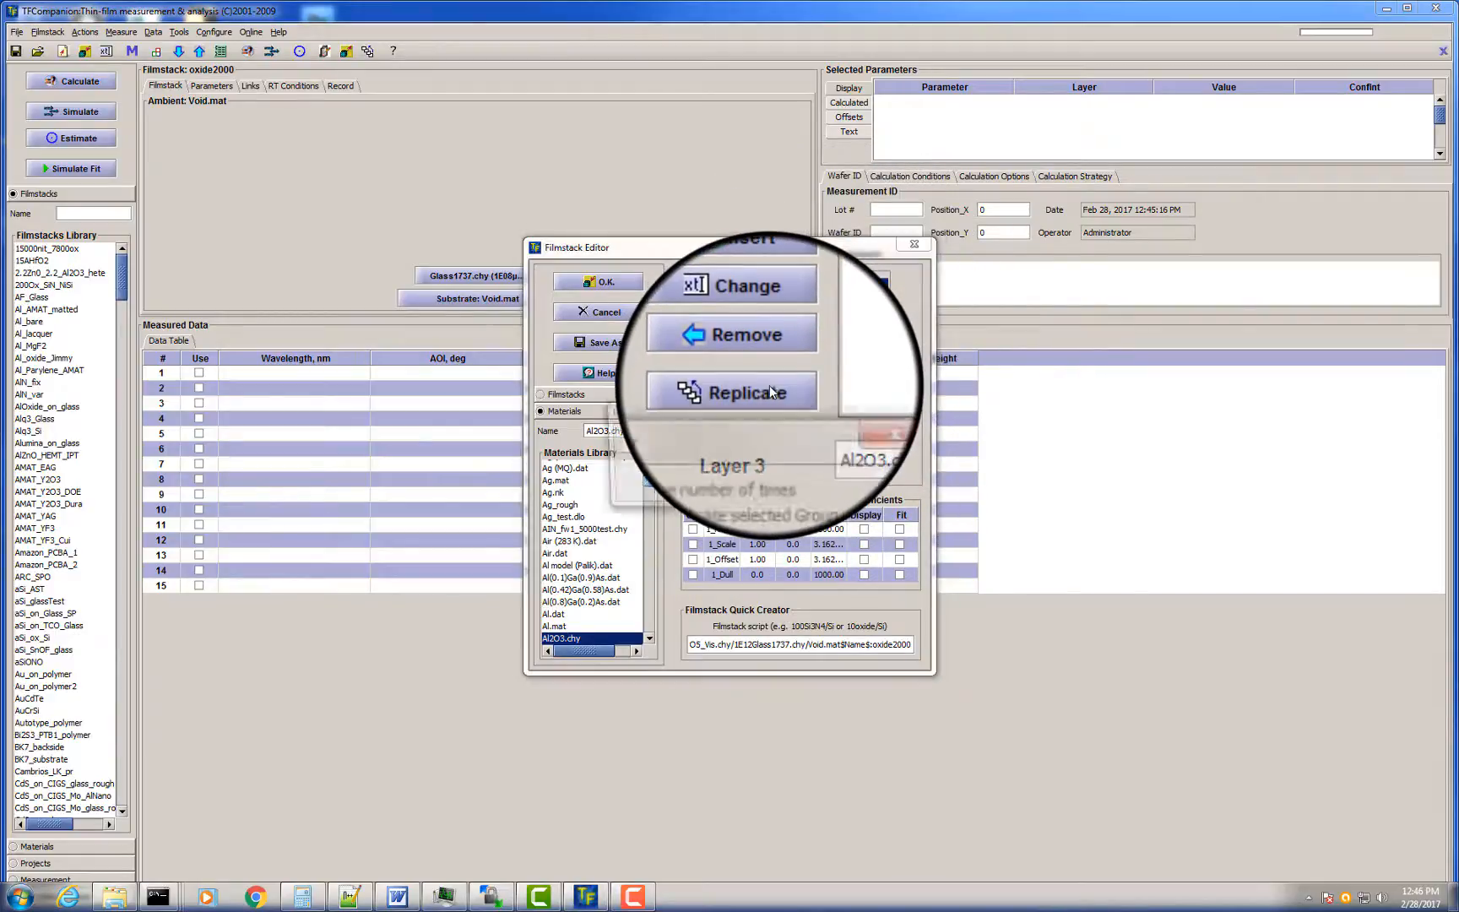
type("4")
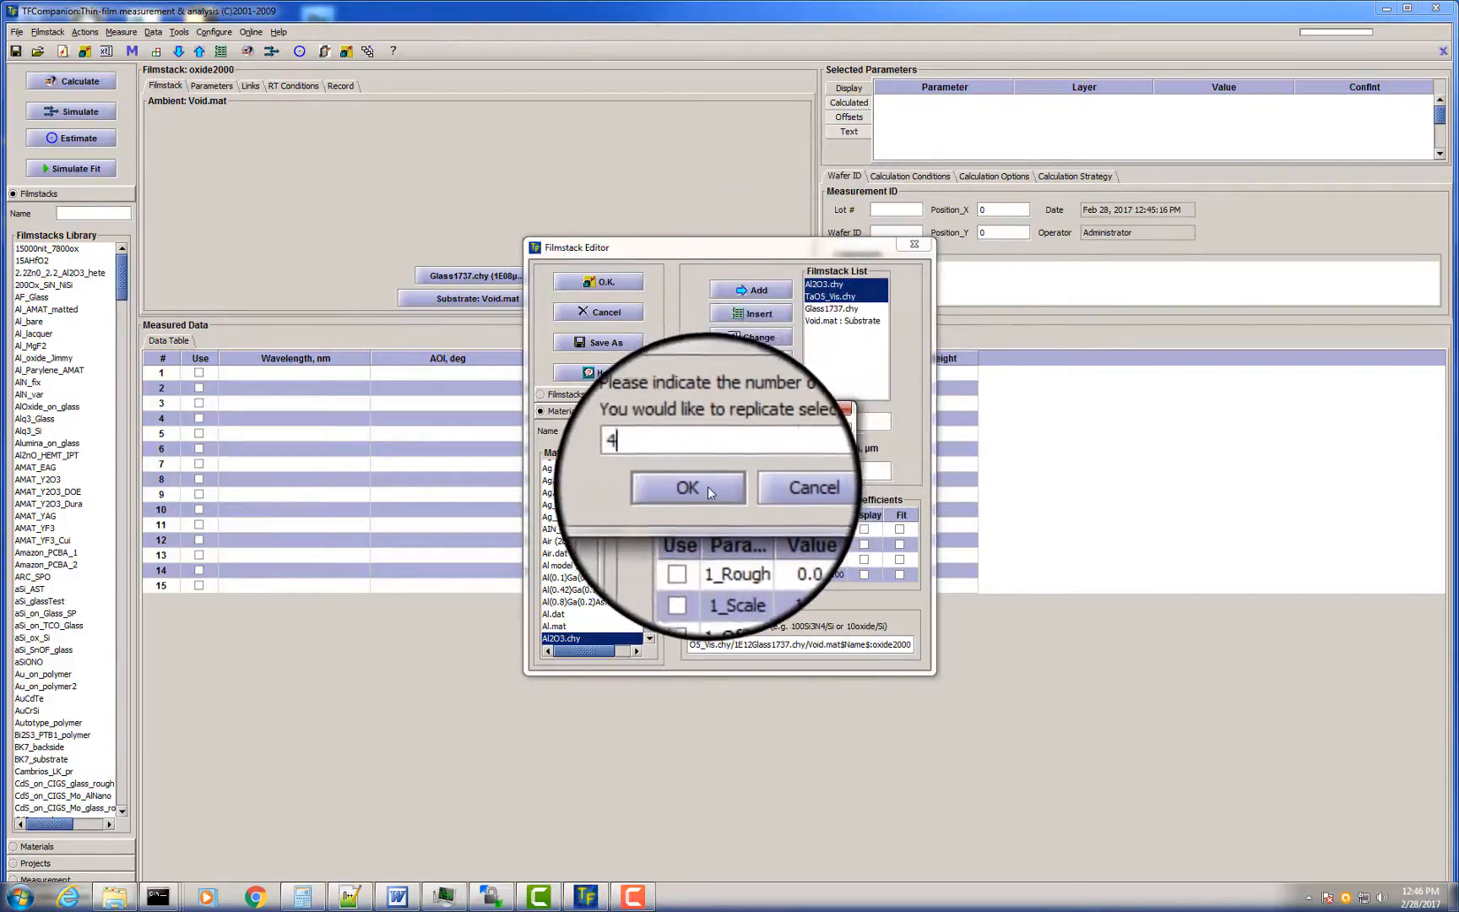
left_click(707, 487)
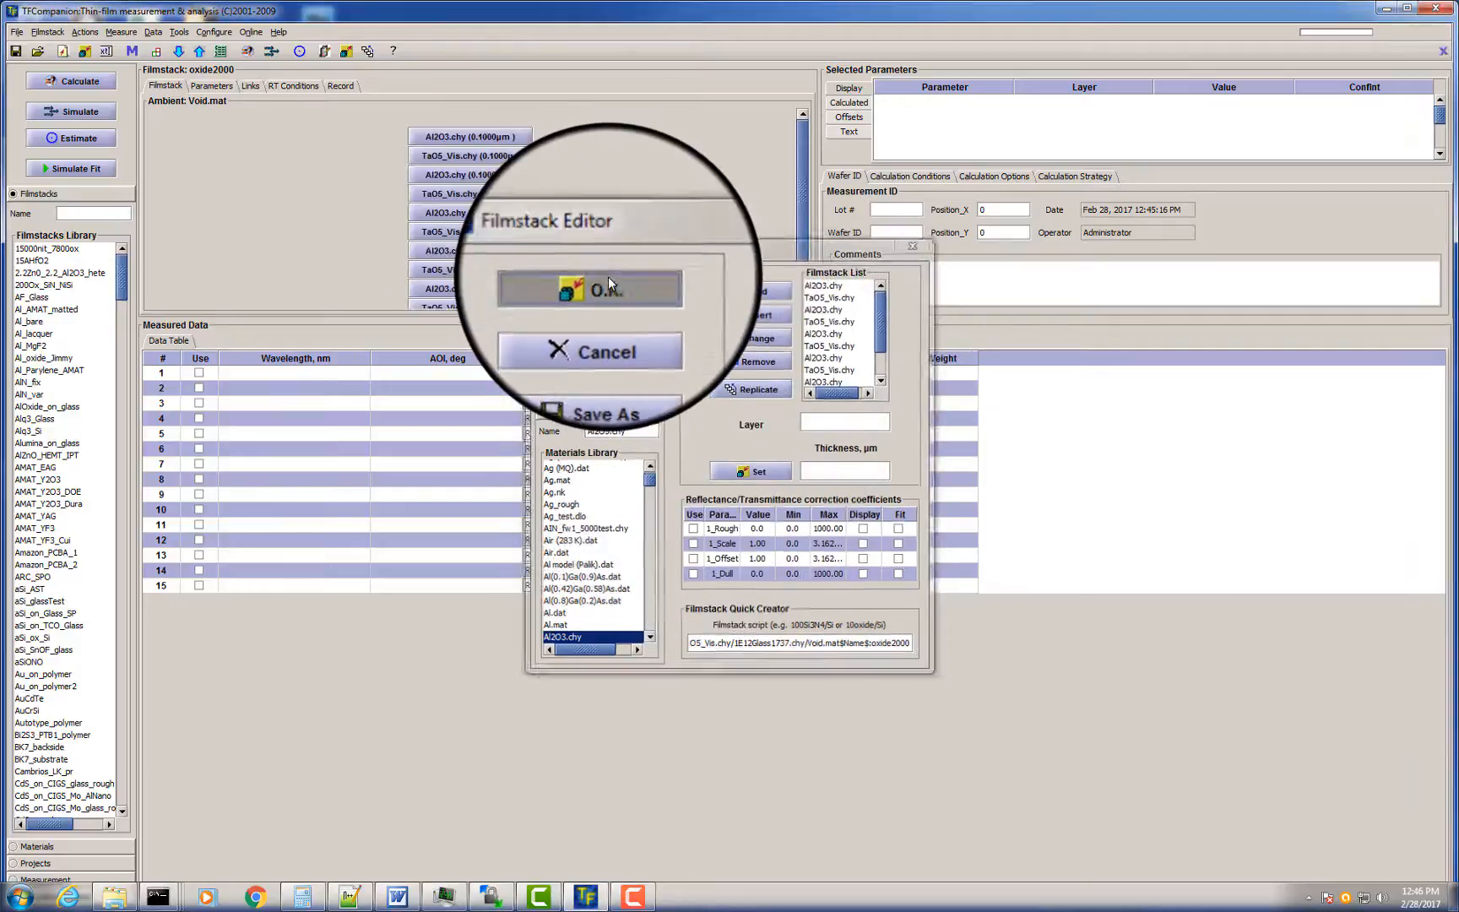
left_click(608, 276)
- Link the TaO5_Vis layers to layer 2 as master and the Al2O3 layers to layer 3 as master
left_click(221, 88)
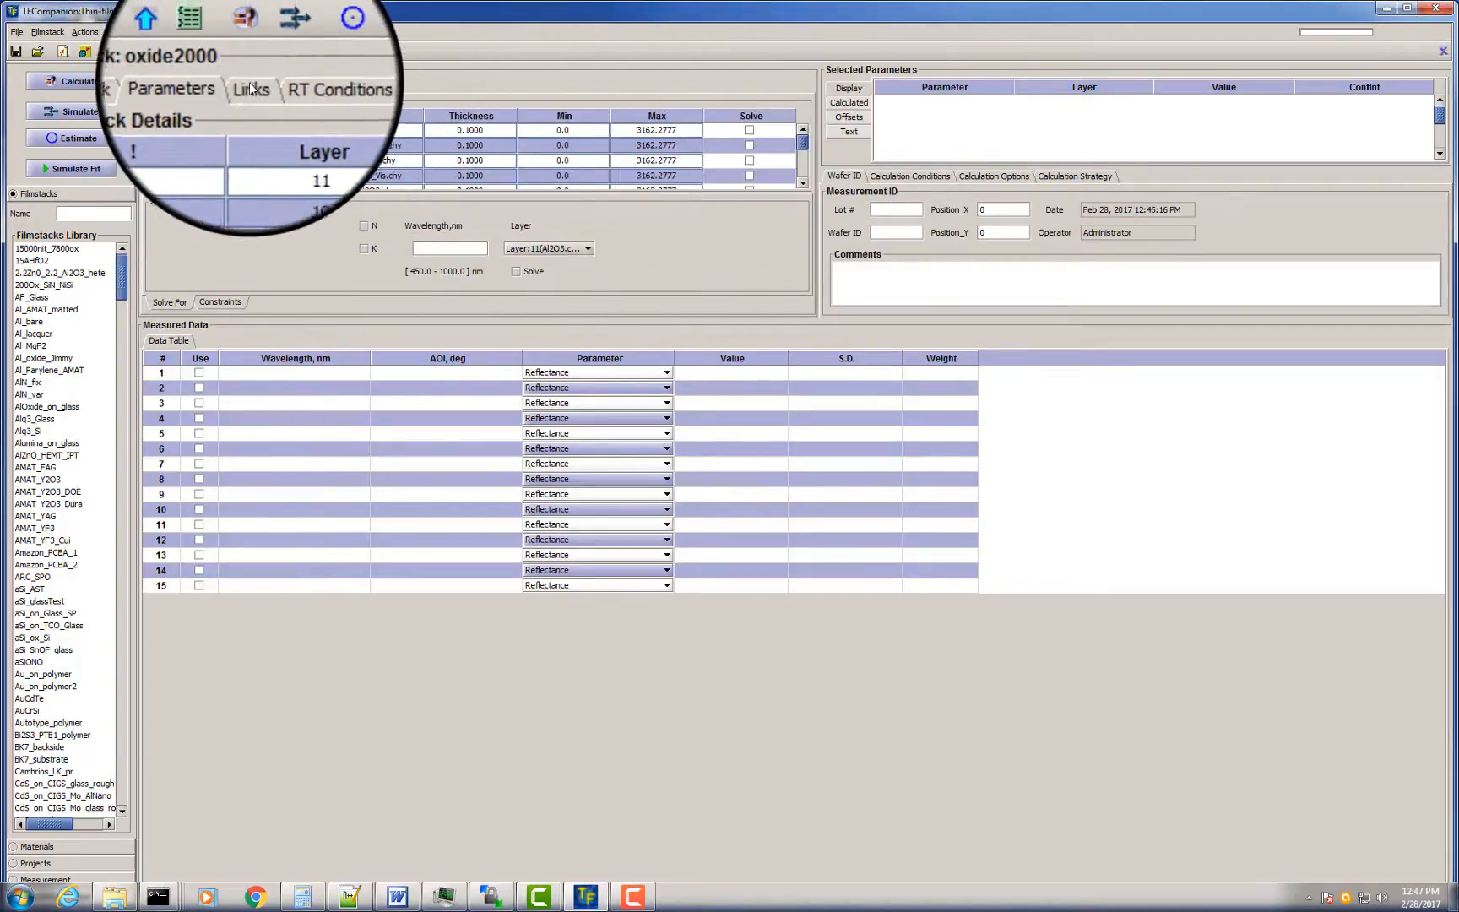
left_click(253, 85)
left_click(216, 158)
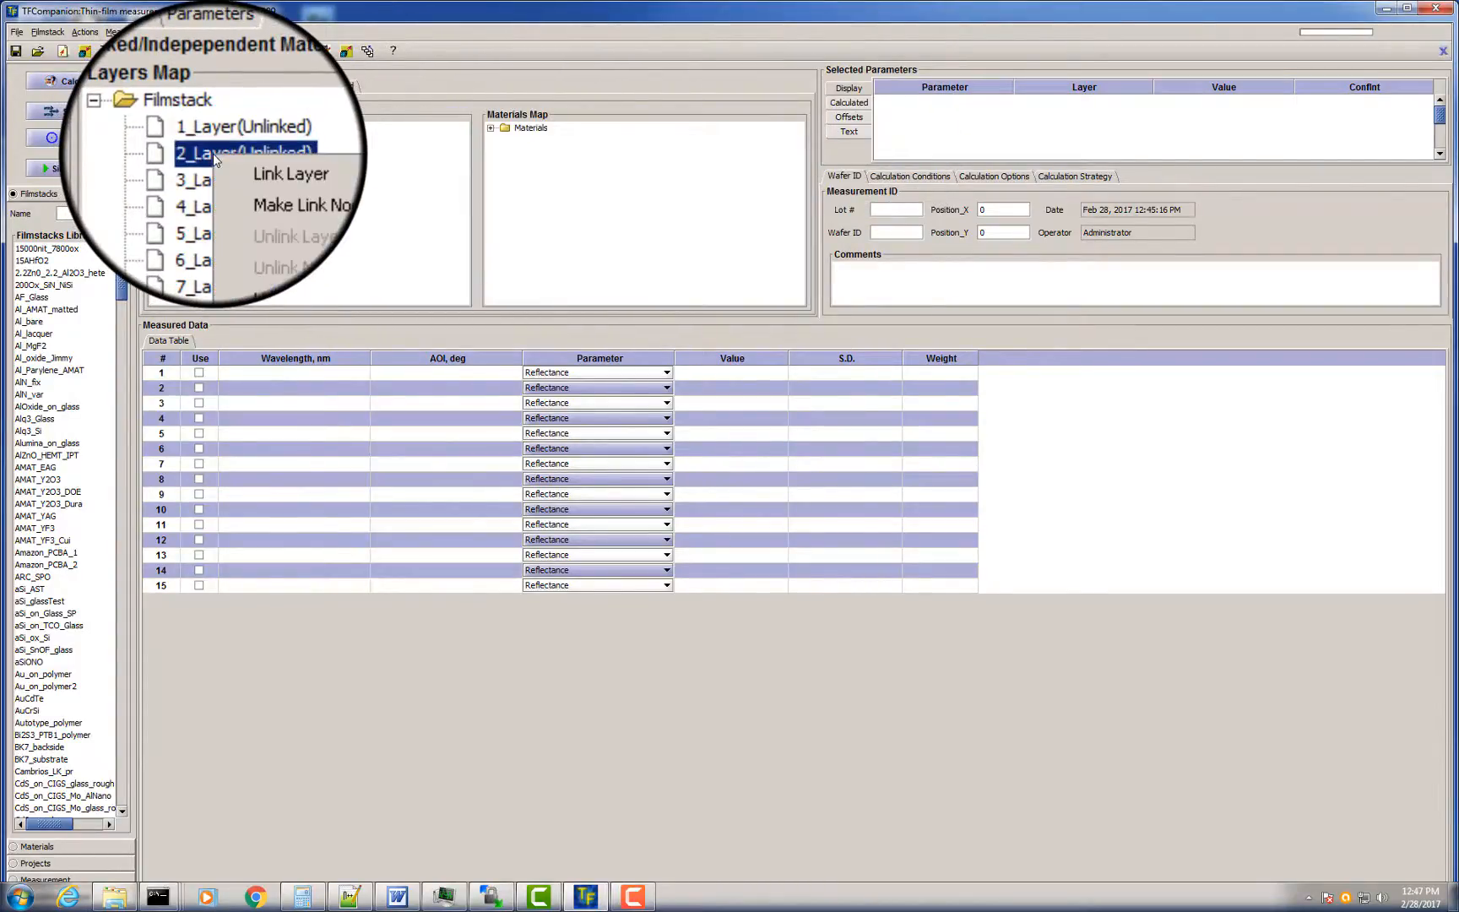
left_click(229, 161)
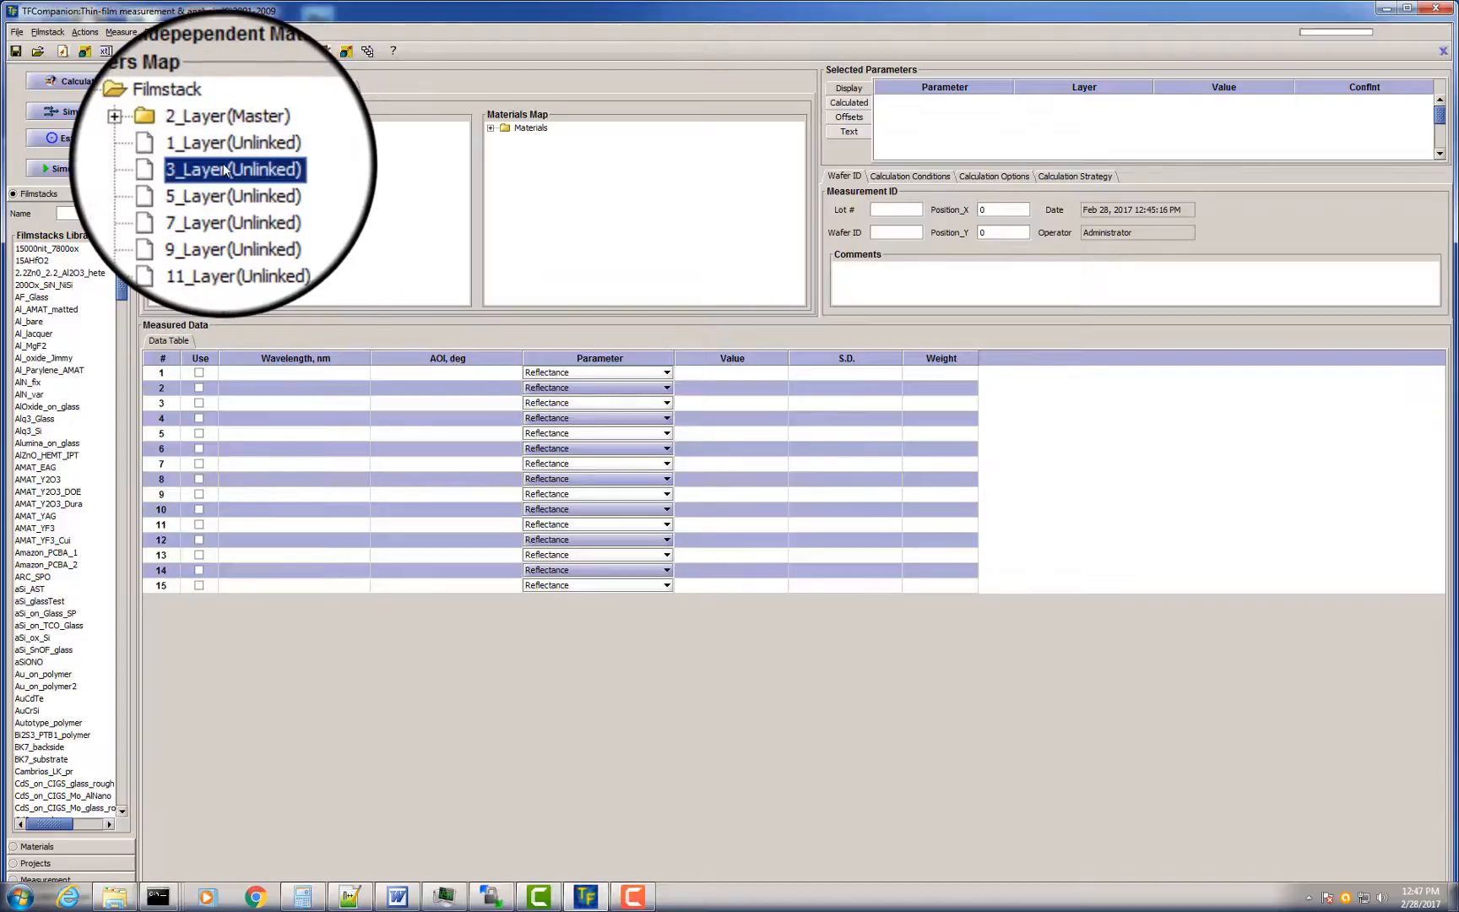
right_click(226, 170)
left_click(254, 171)
- Expand the layers map and the materials map to check which layers and materials are linked
left_click(172, 157)
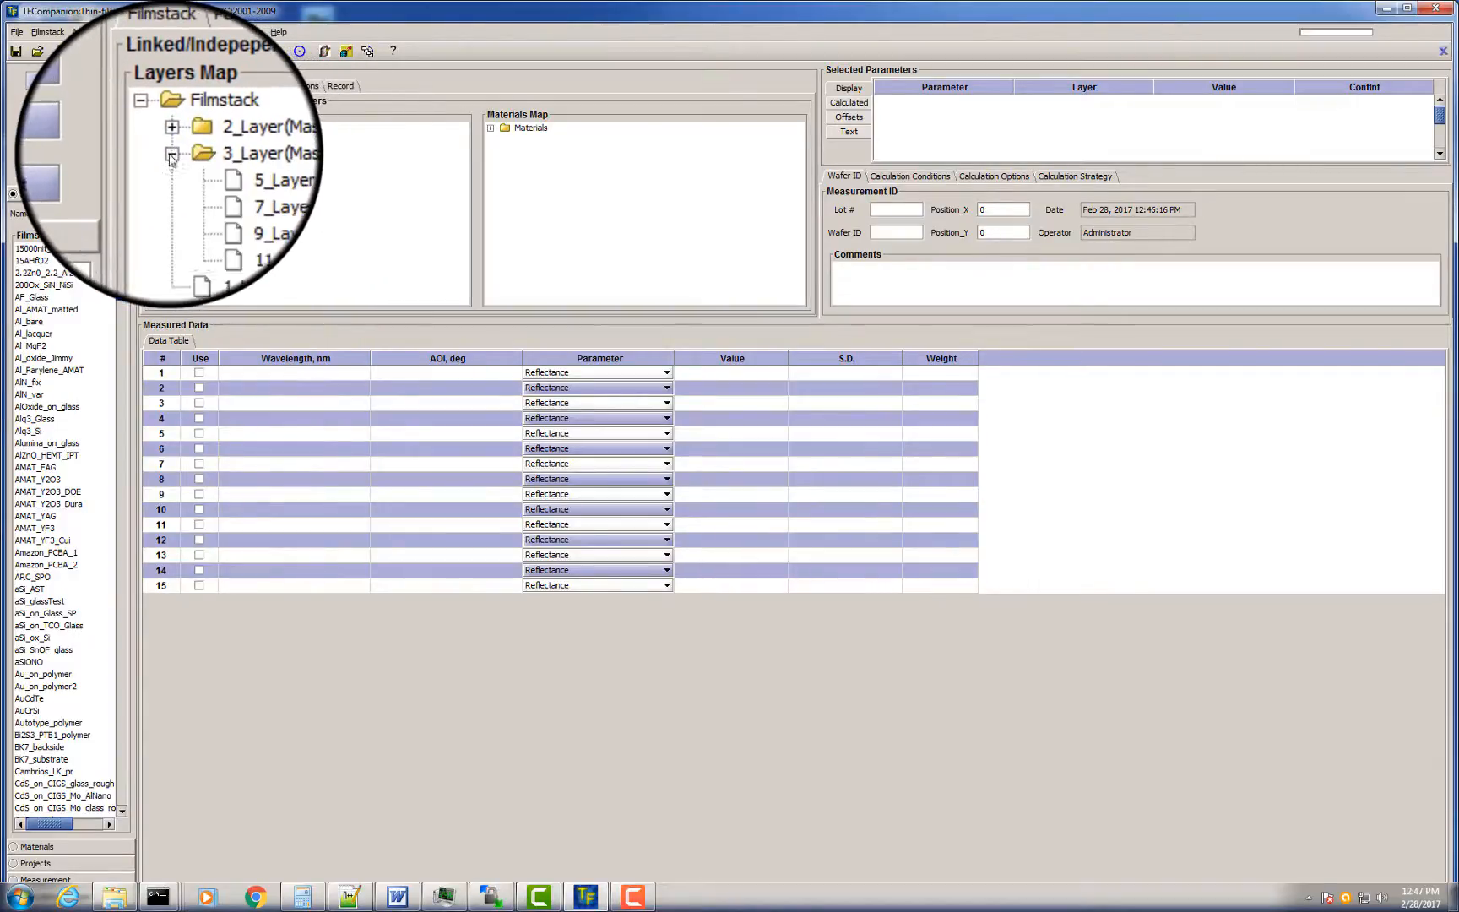
left_click(171, 141)
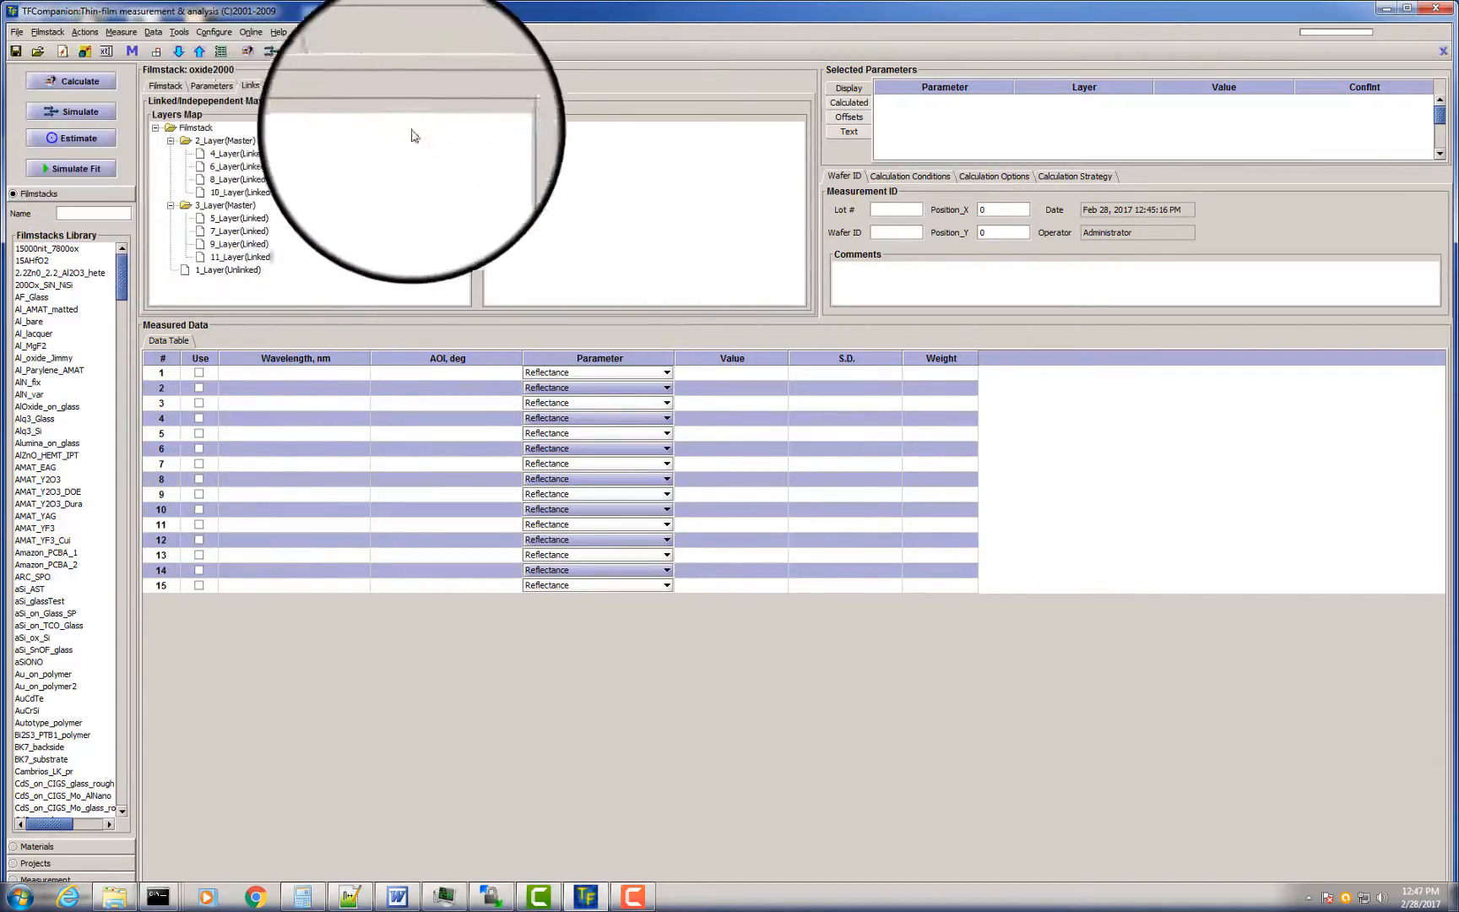
left_click(490, 127)
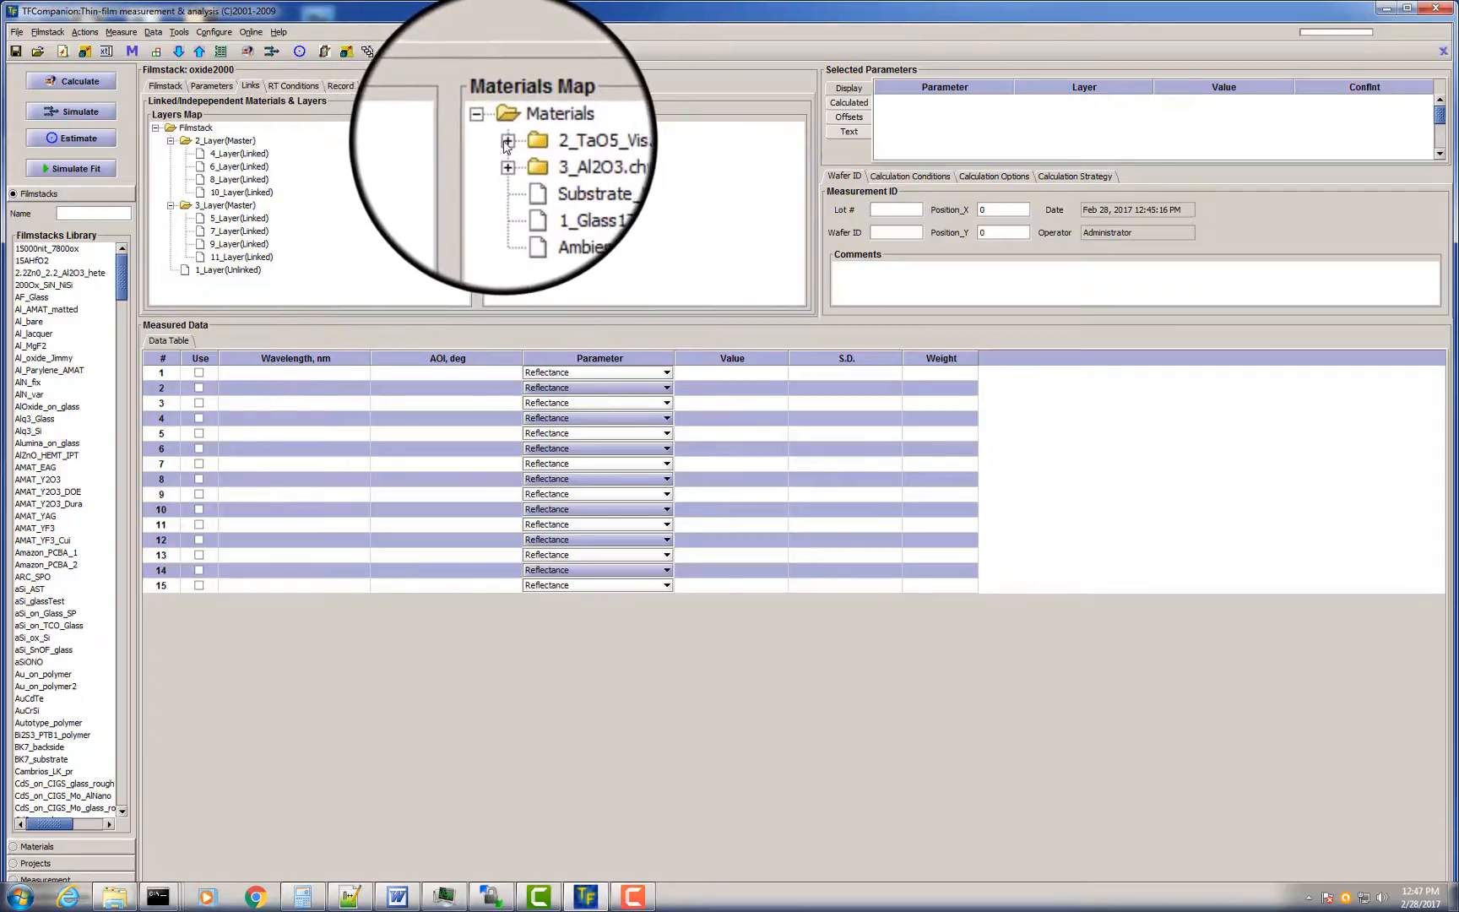
left_click(507, 143)
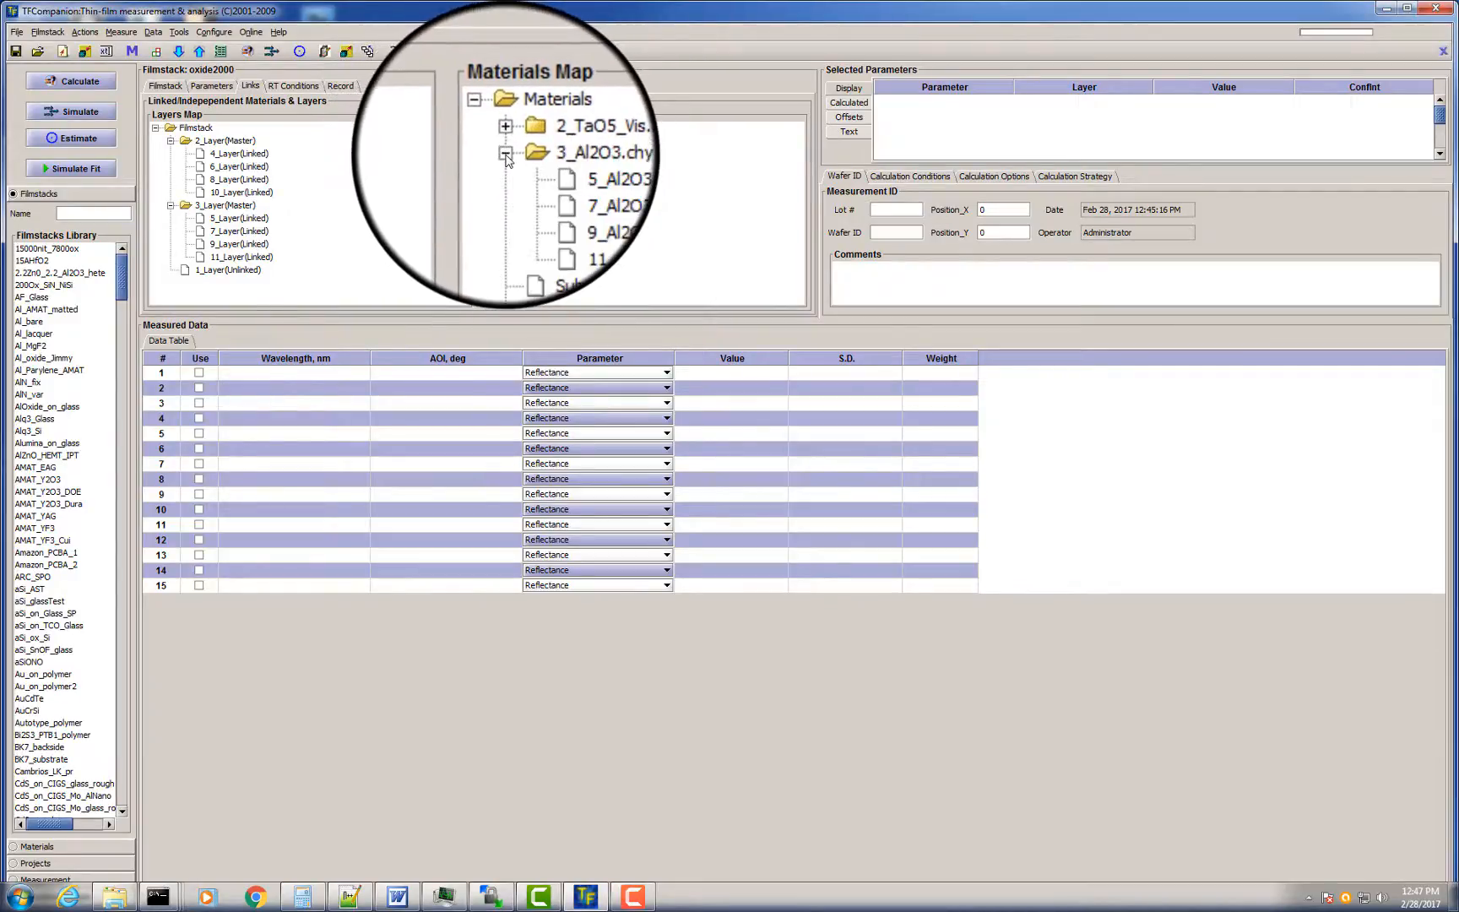
- Load the measurement file Sample1-1.csv
left_click(176, 88)
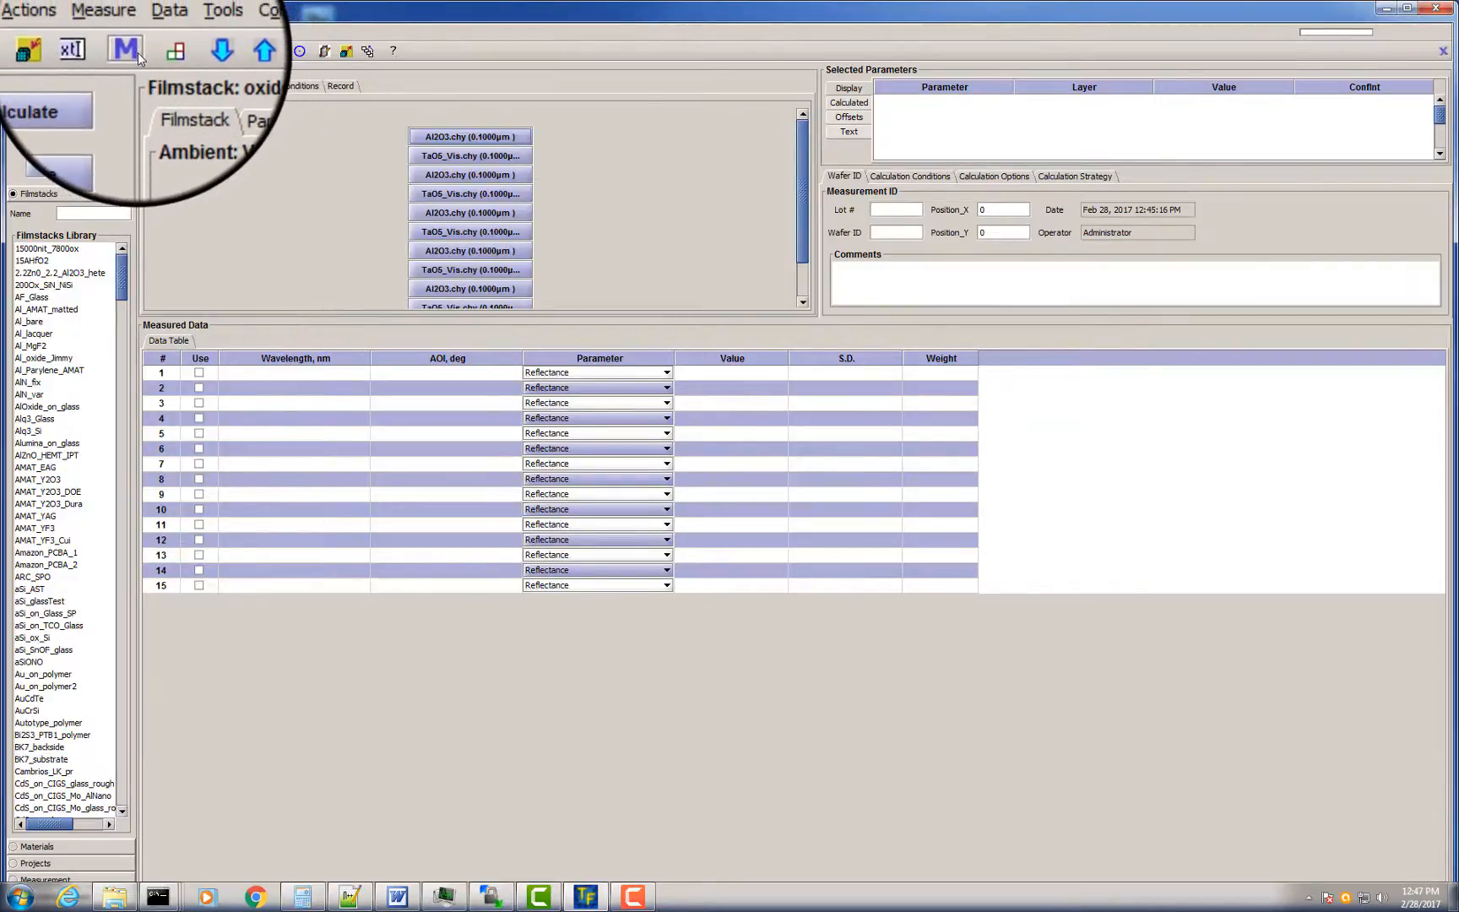
left_click(138, 54)
left_click(591, 493)
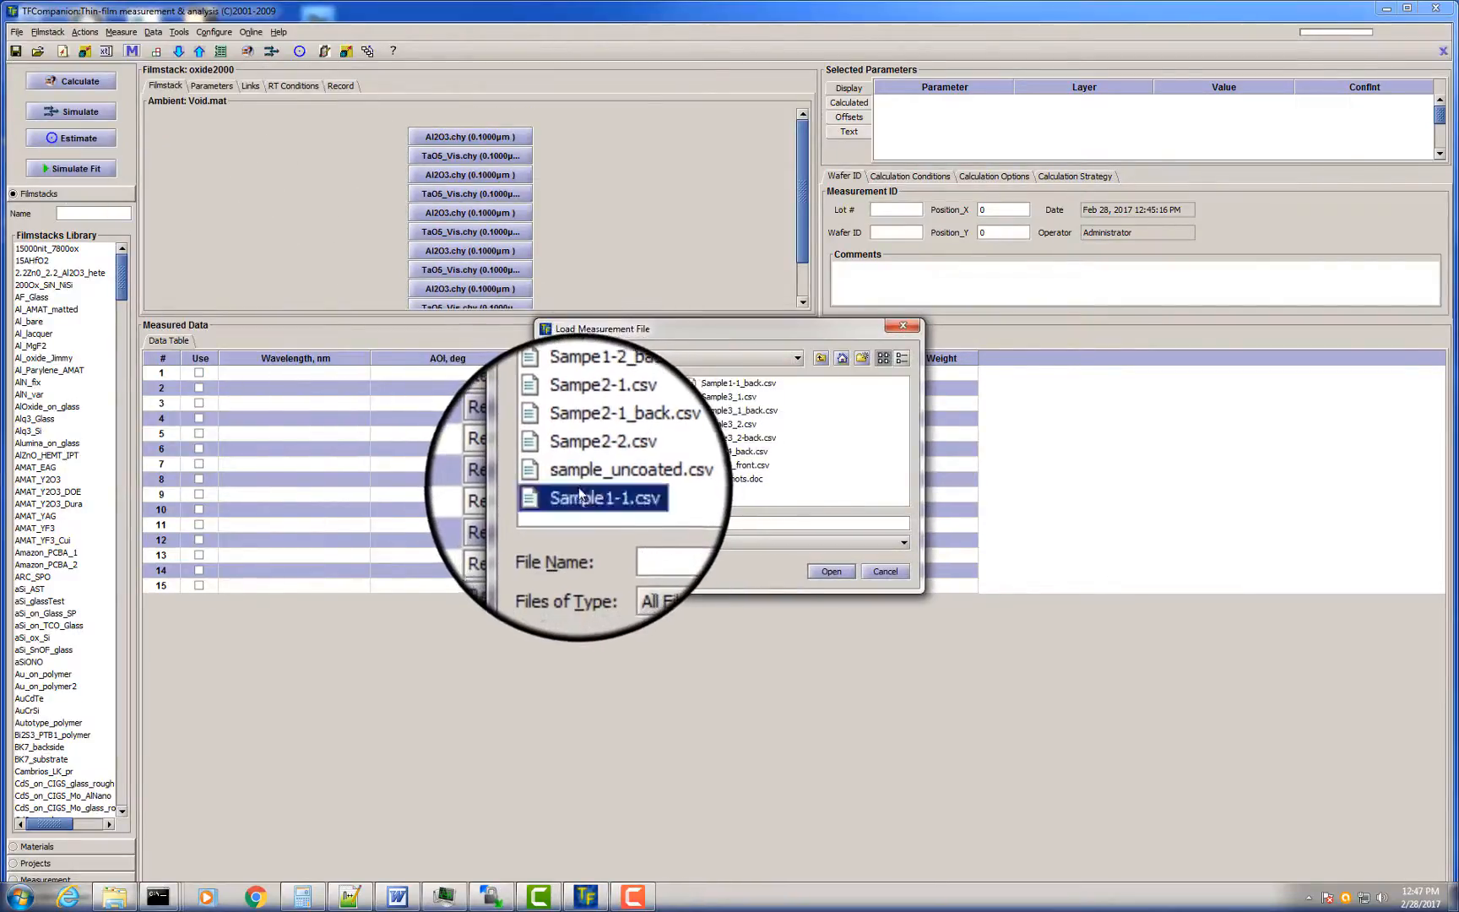
left_click(828, 568)
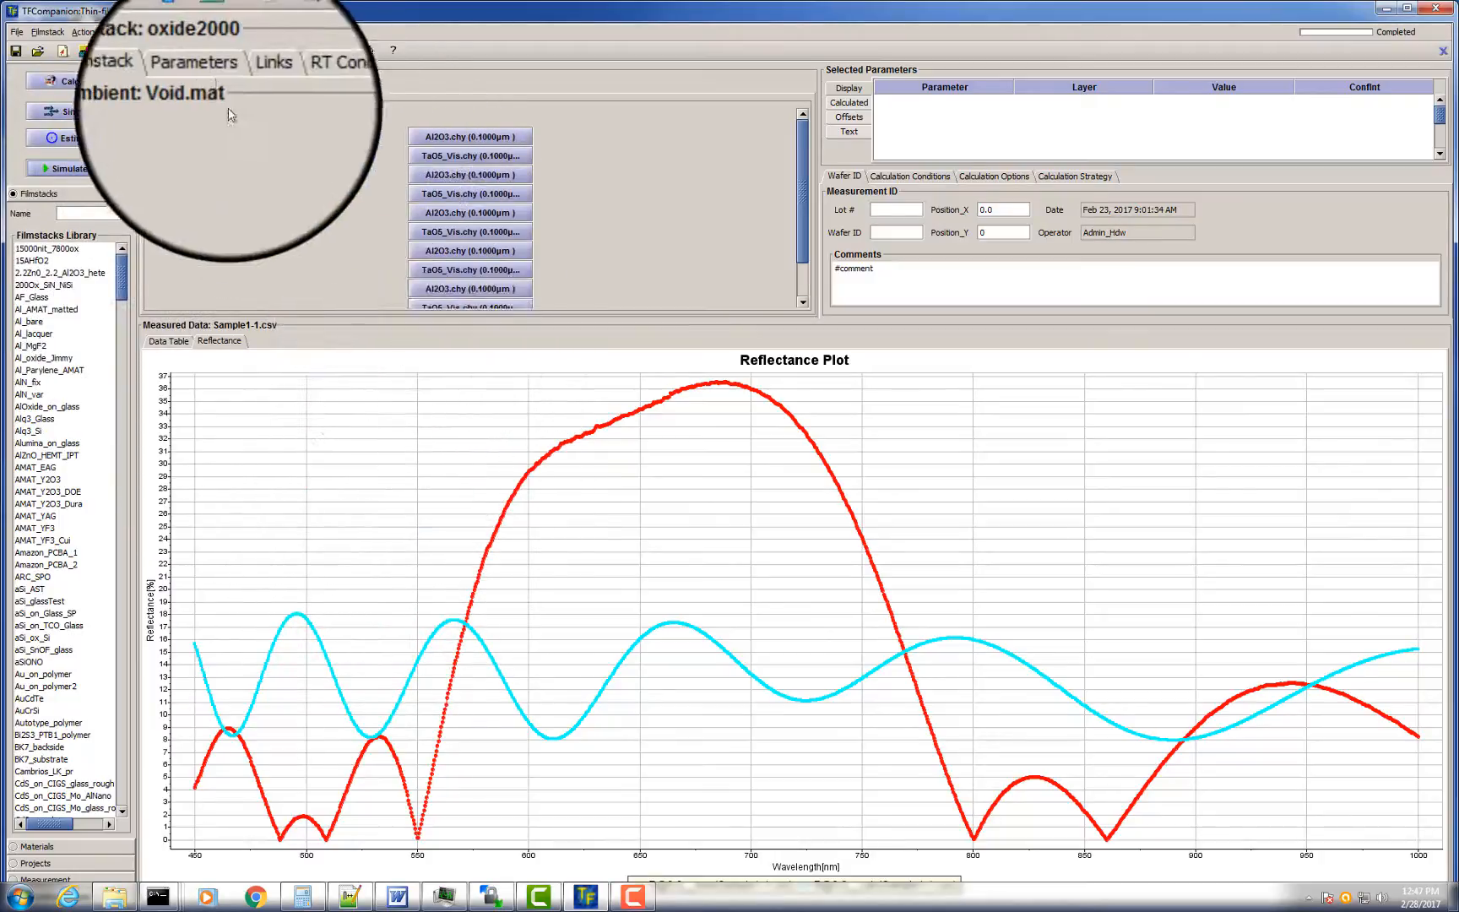
- Limit the thickness of layer 2 (TaO5_Vis.chy) to a minimum of 0.08 and a maximum of 0.12
left_click(213, 86)
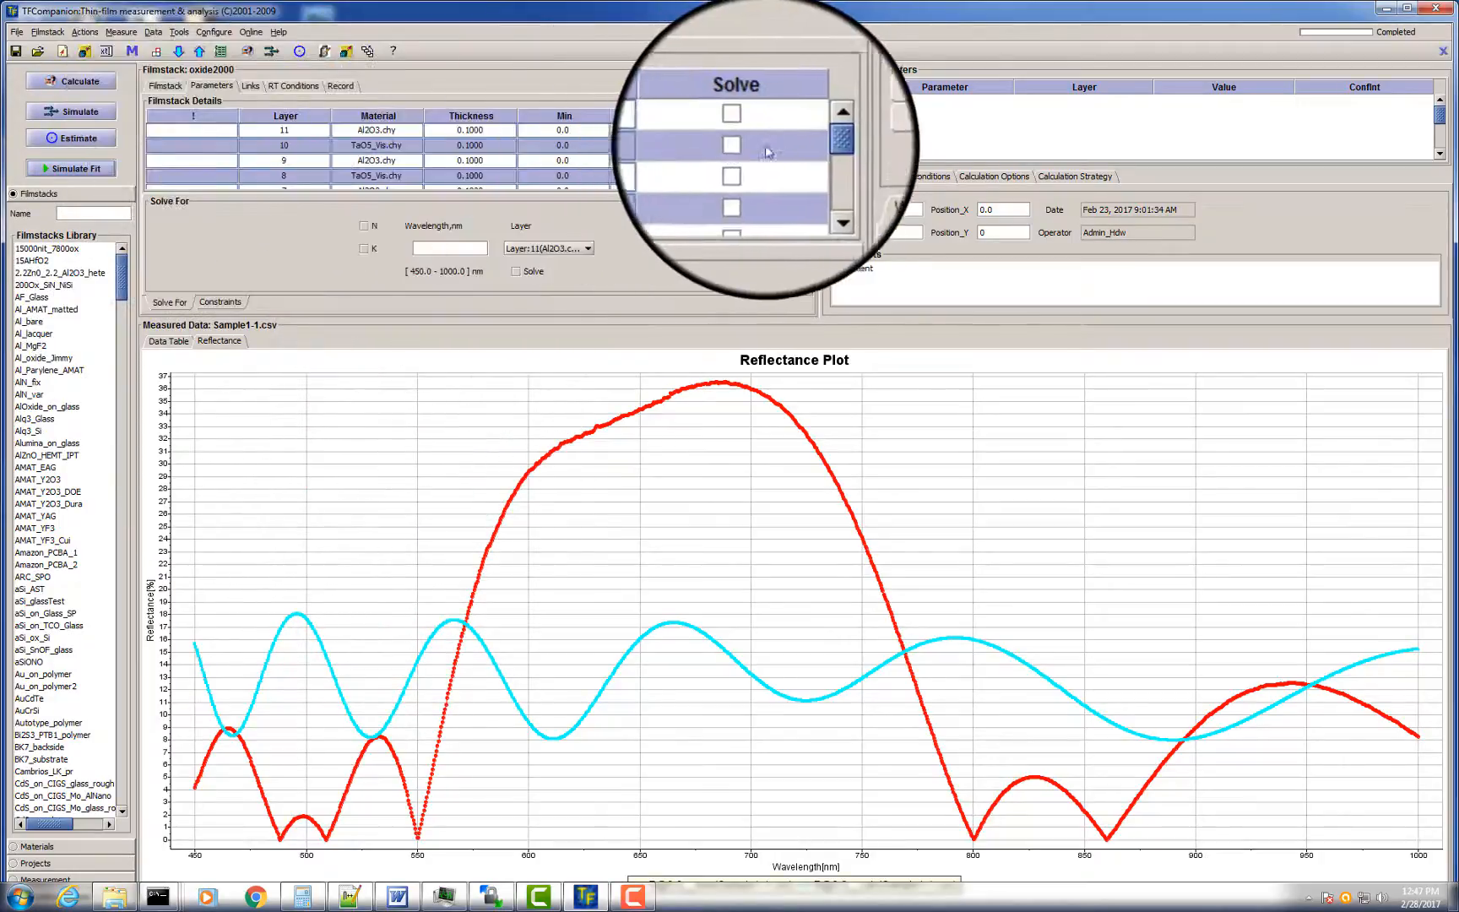
scroll(806, 185, "down", 3)
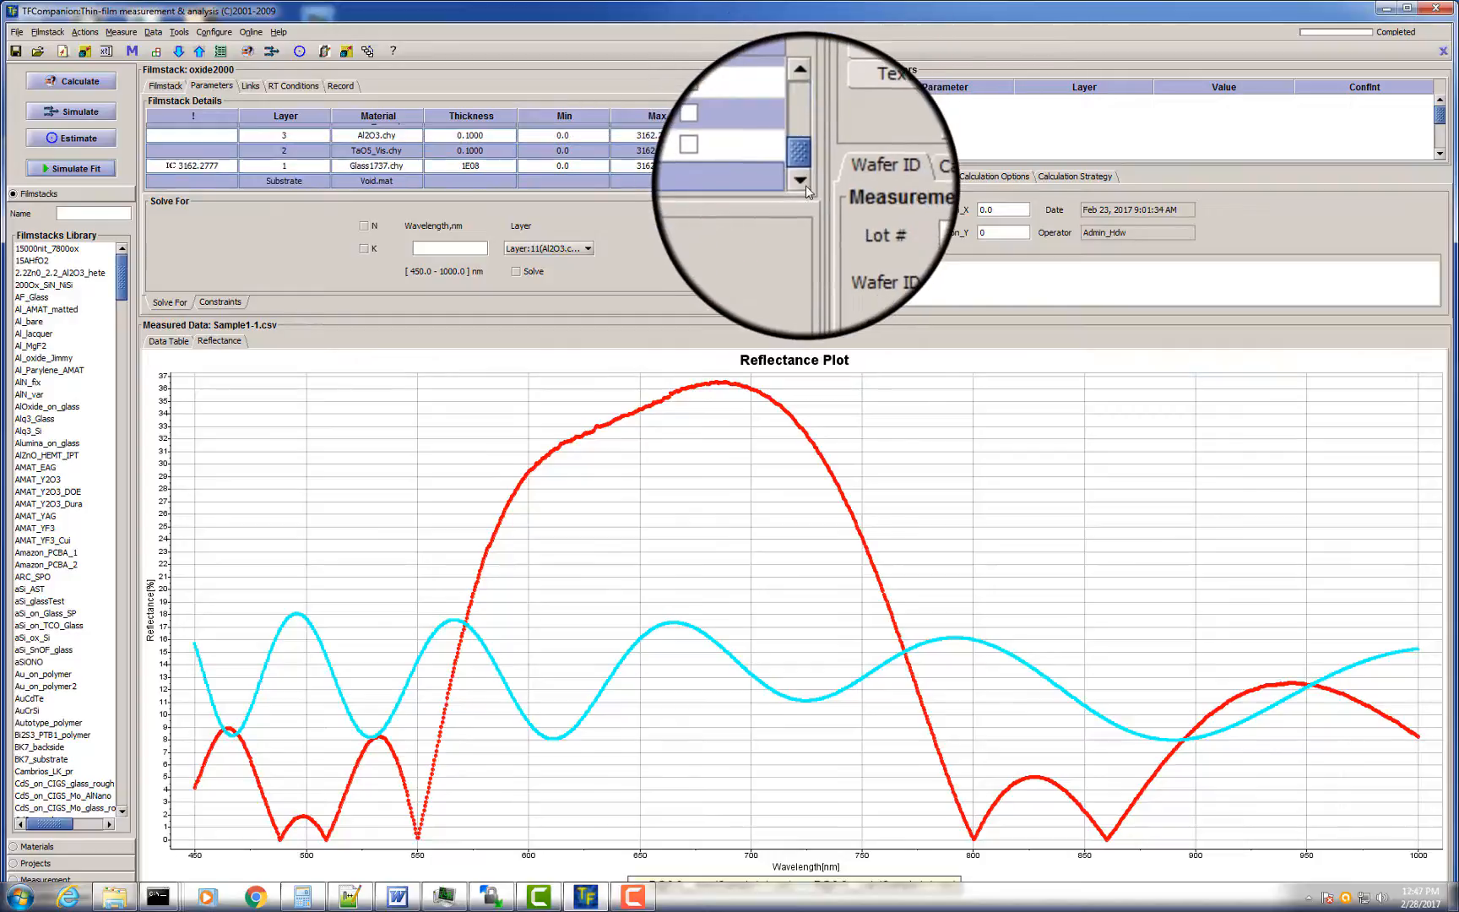
double_click(586, 152)
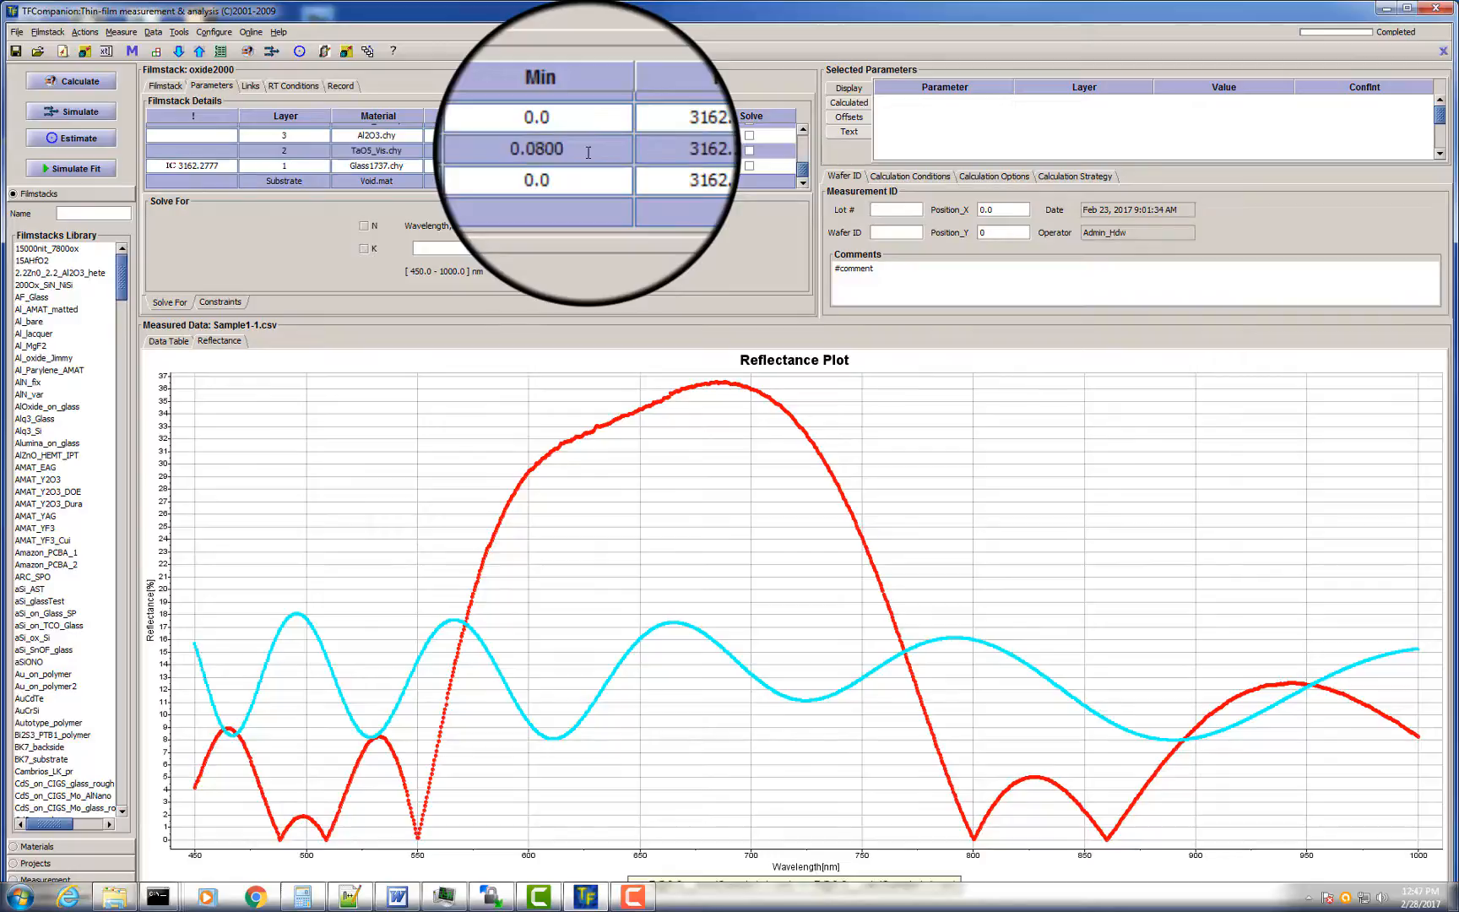
double_click(680, 152)
key("BackSpace")
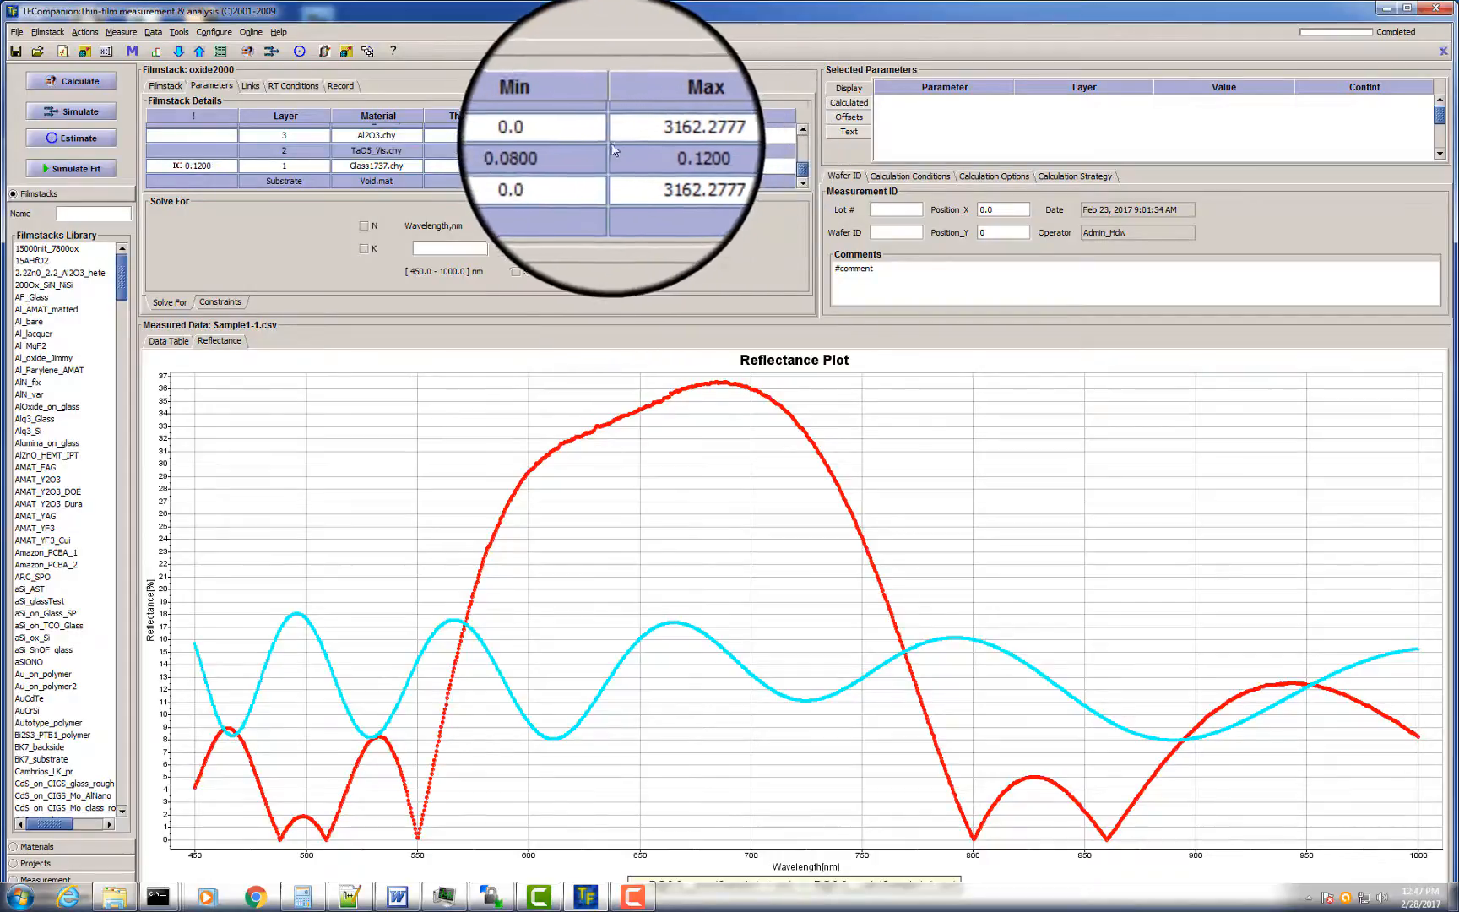
- Limit the thickness of layer 3 (Al2O3.chy) to a minimum of 0.08 and a maximum of 0.12
left_click(591, 139)
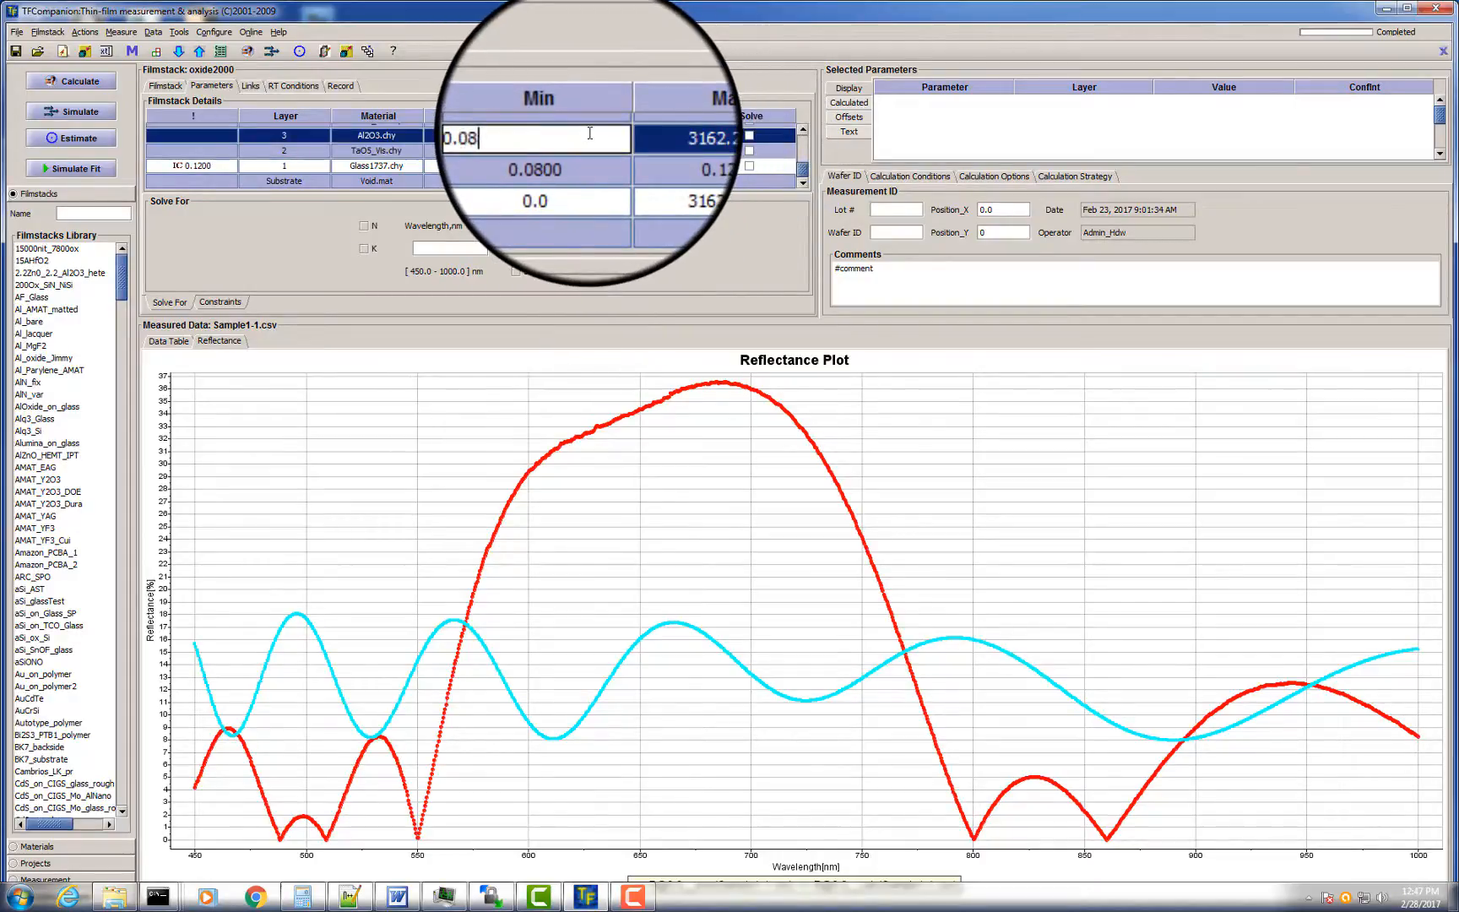
key("Return")
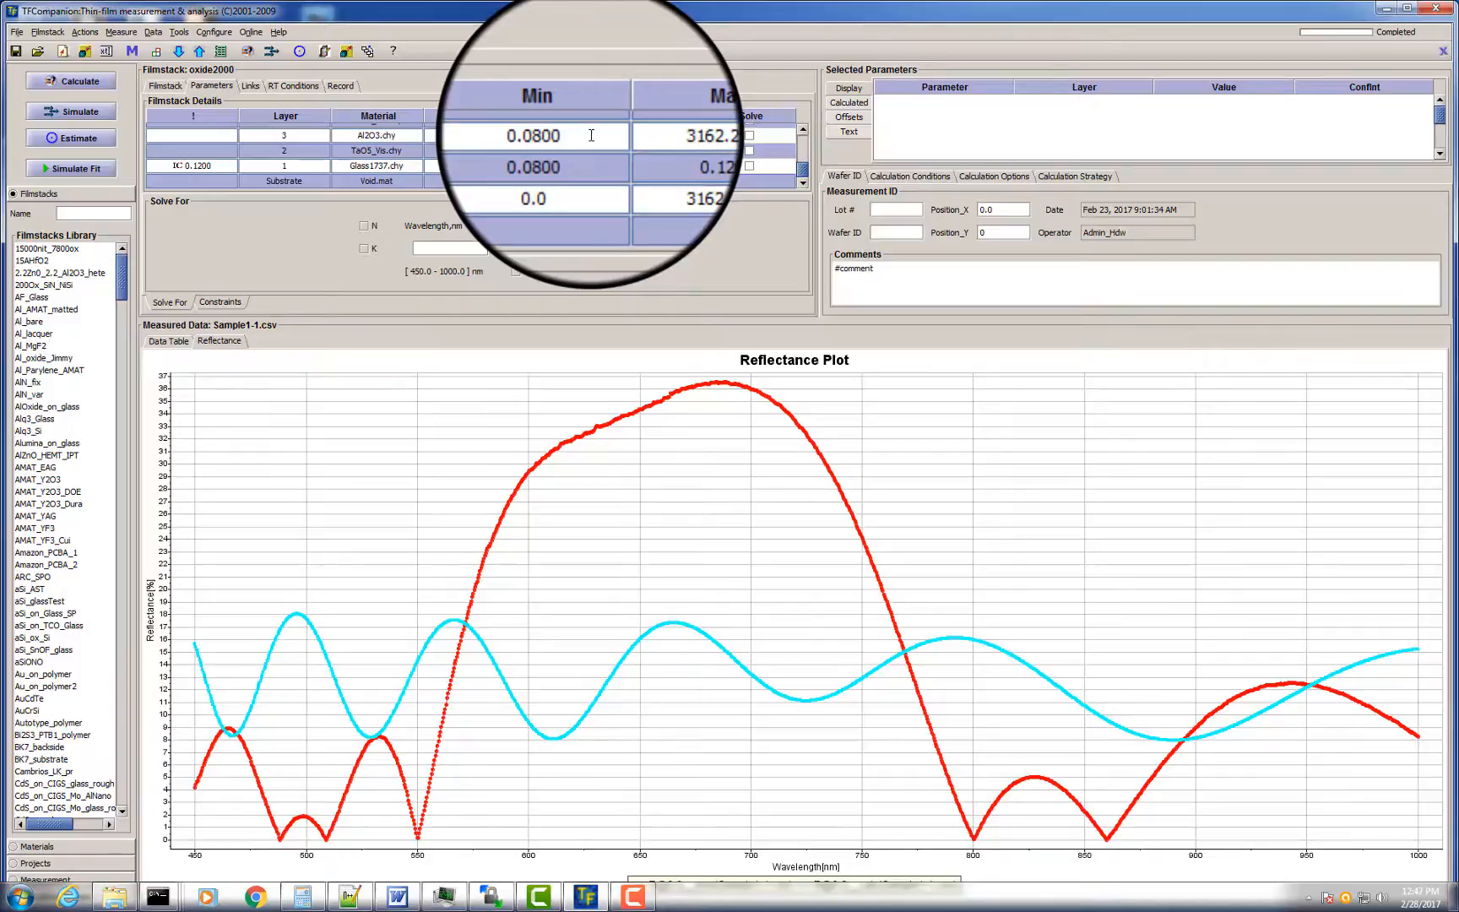
double_click(683, 137)
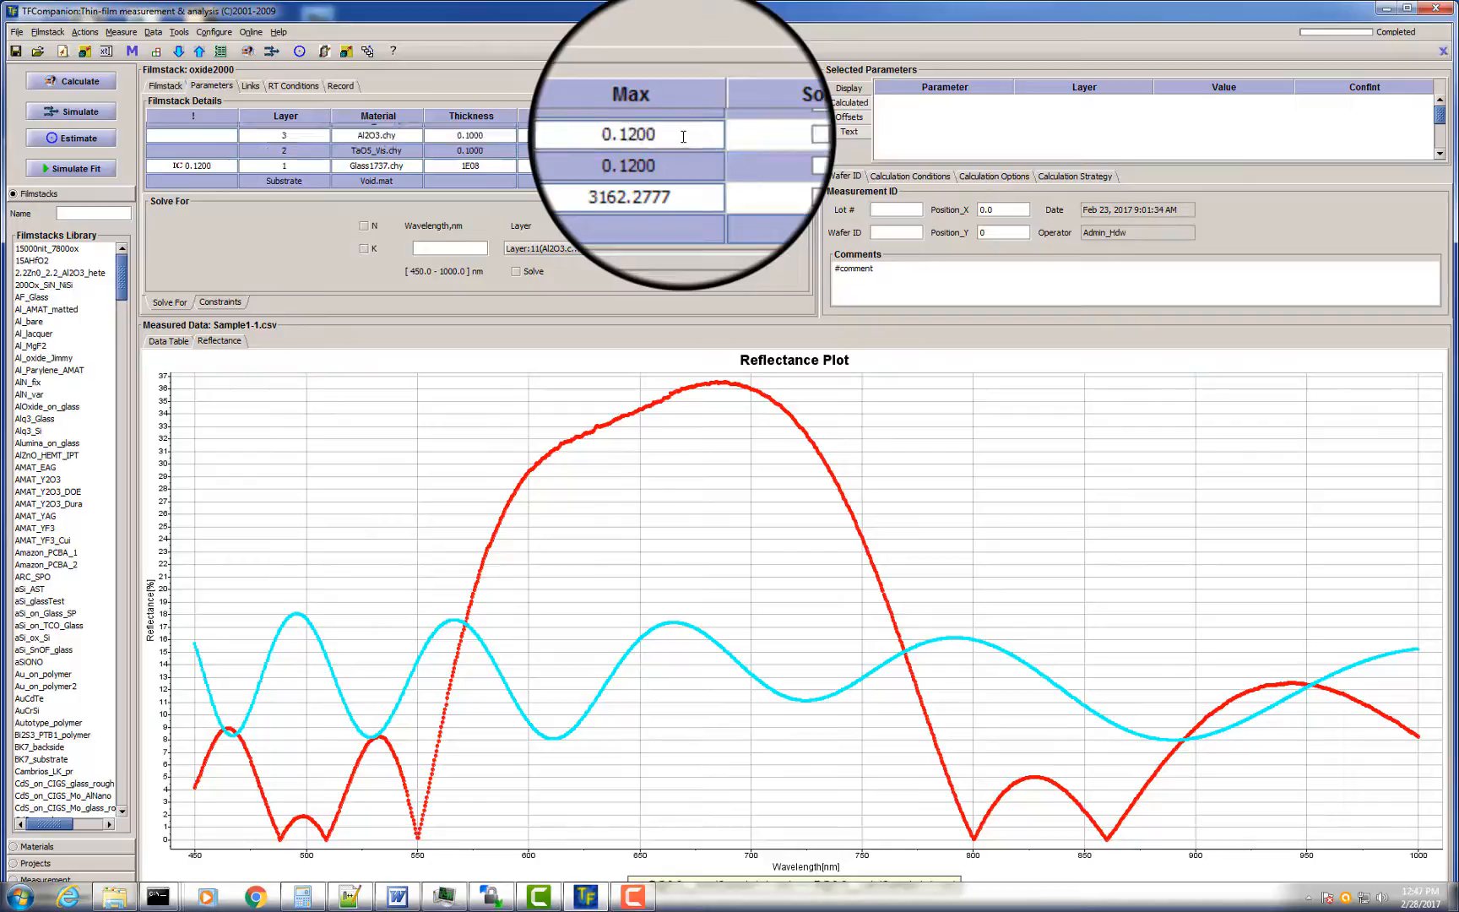
scroll(698, 183, "up", 3)
scroll(698, 183, "down", 3)
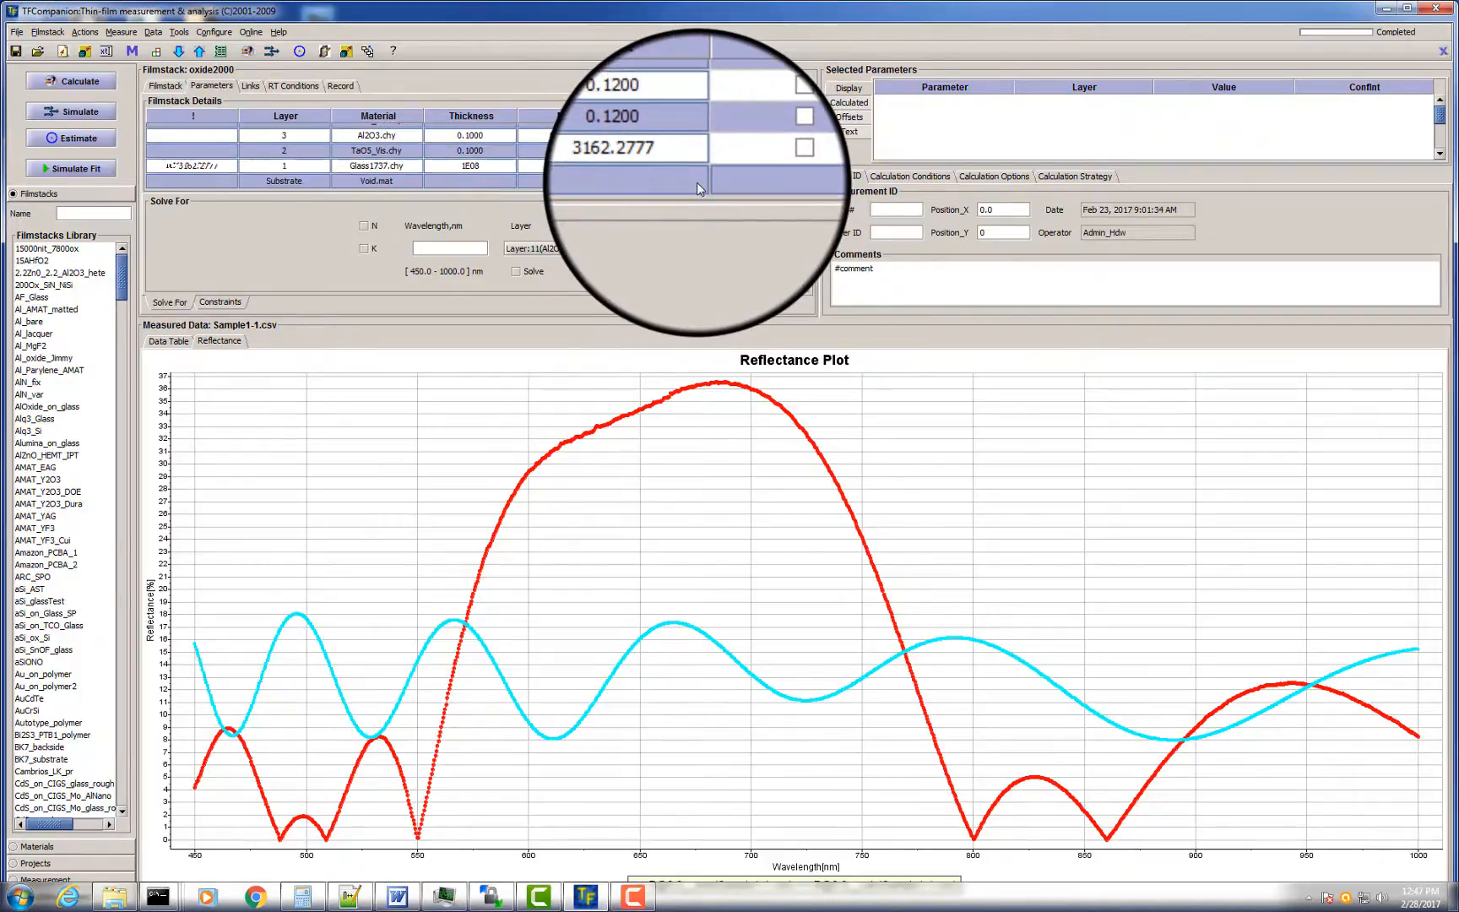
- Mark the thicknesses of layers 2 and 3 to be solved and run the calculation with the Marquardt-Levenberg option
left_click(752, 153)
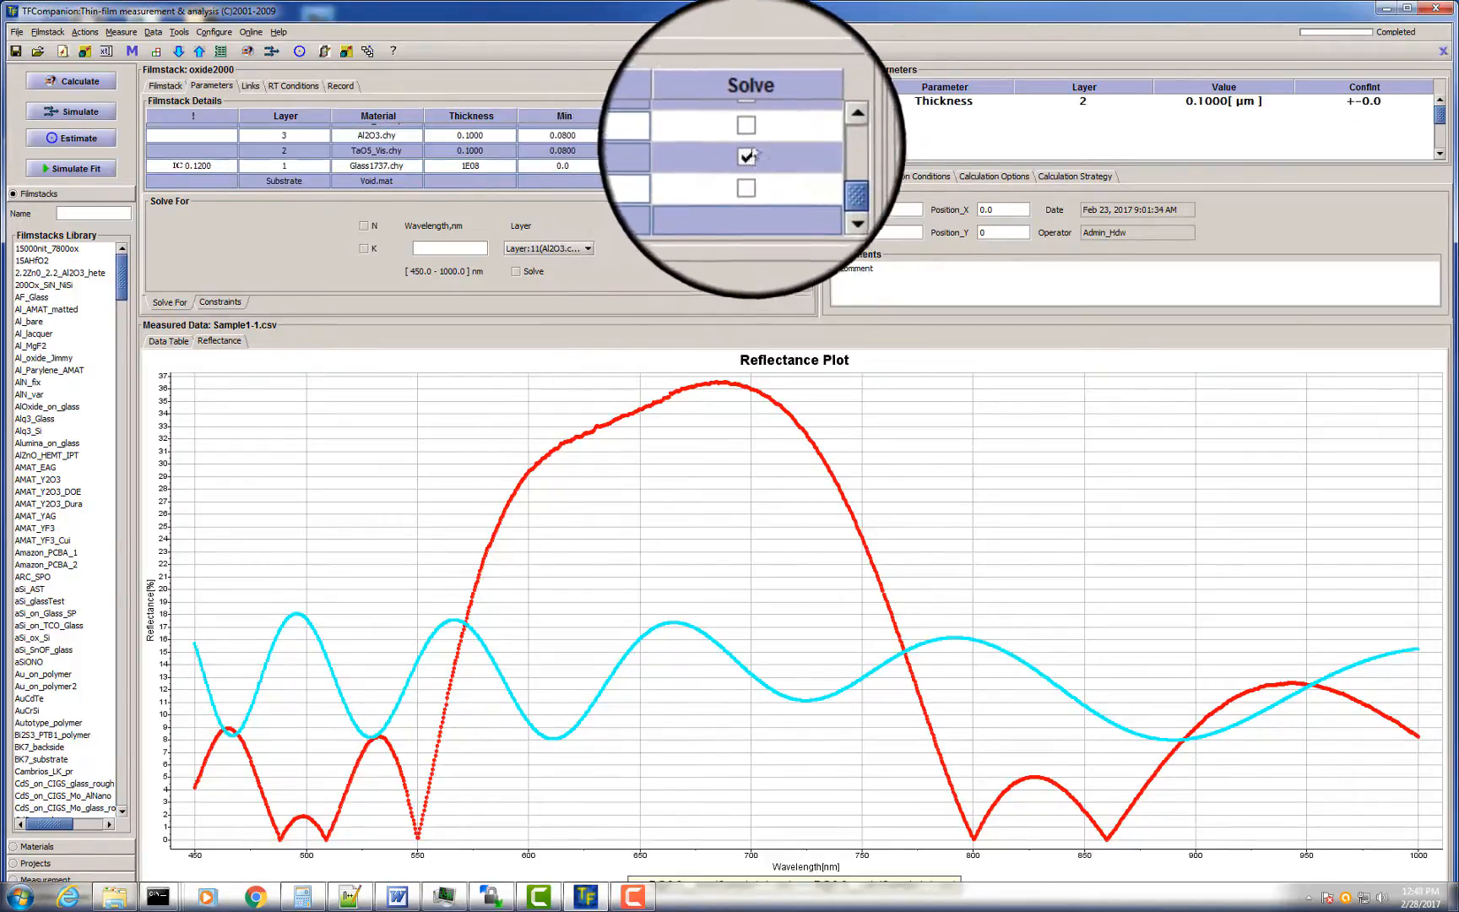
left_click(750, 137)
scroll(768, 148, "up", 3)
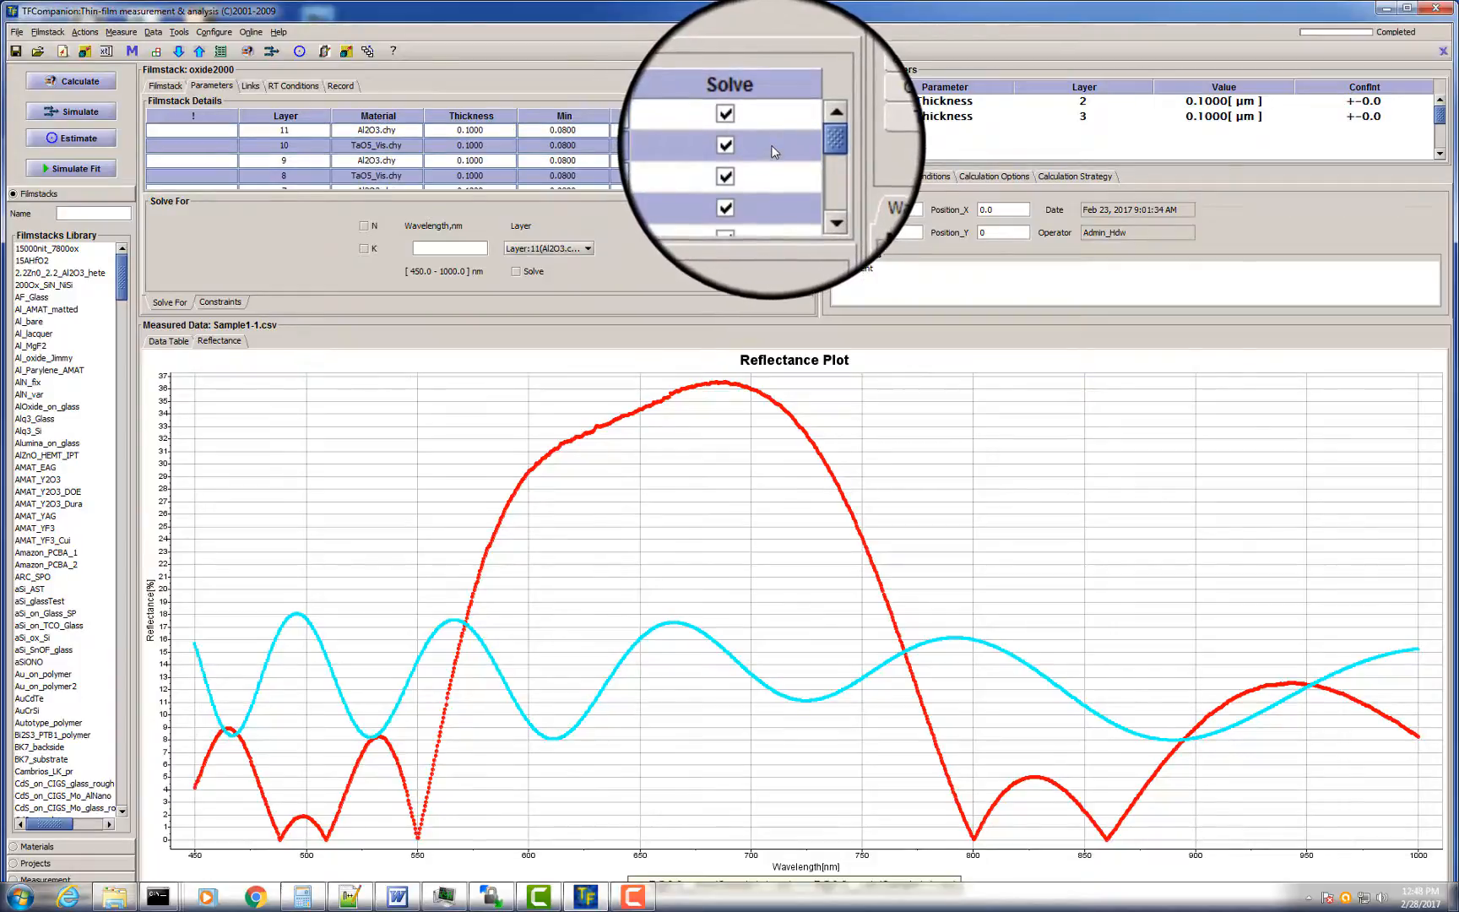
left_click(994, 176)
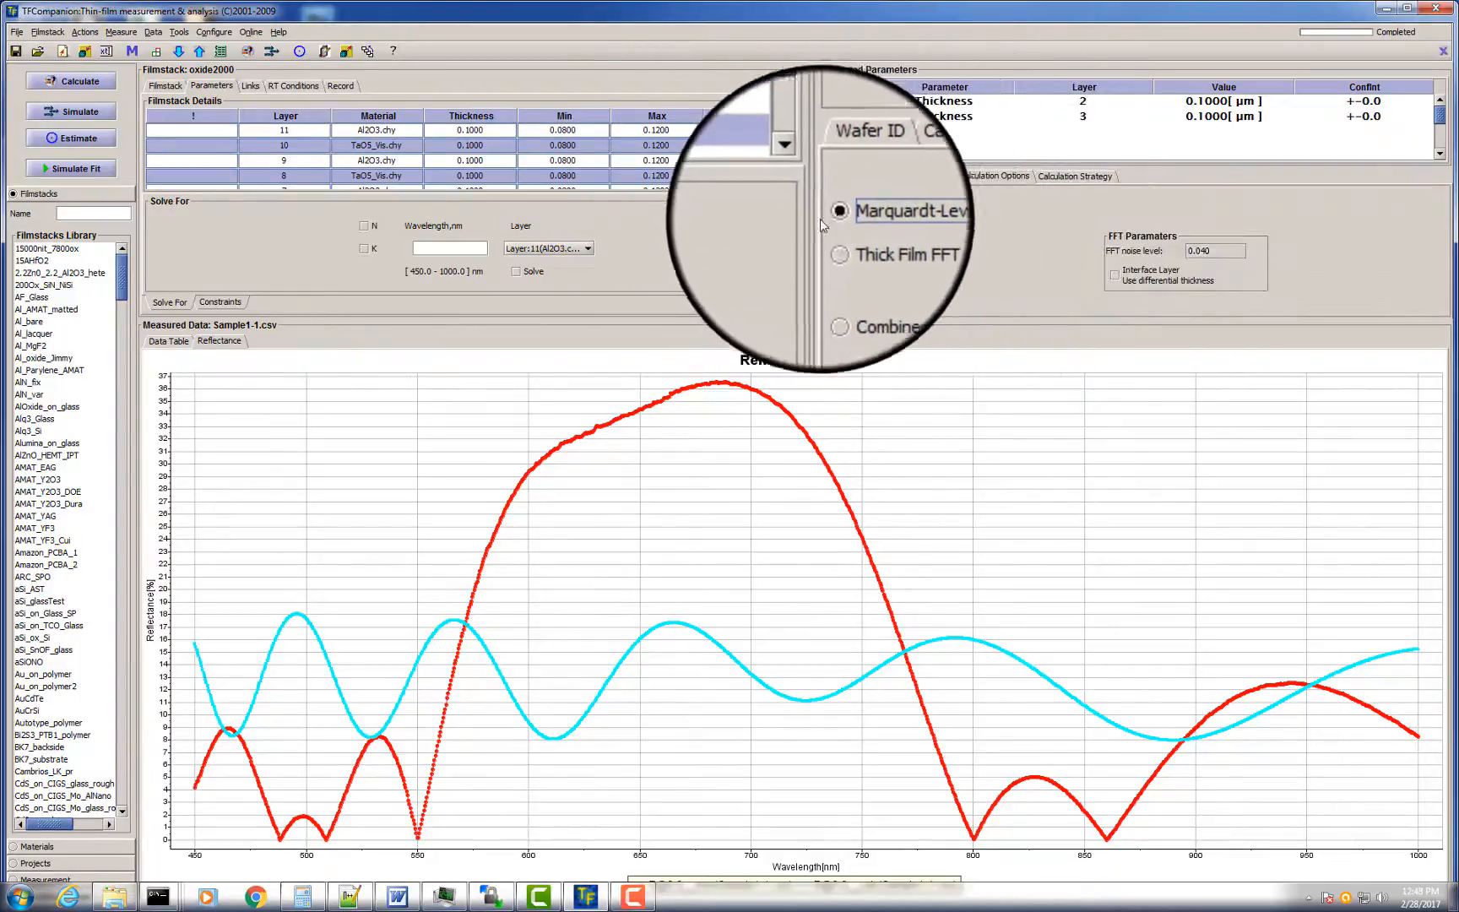
left_click(90, 78)
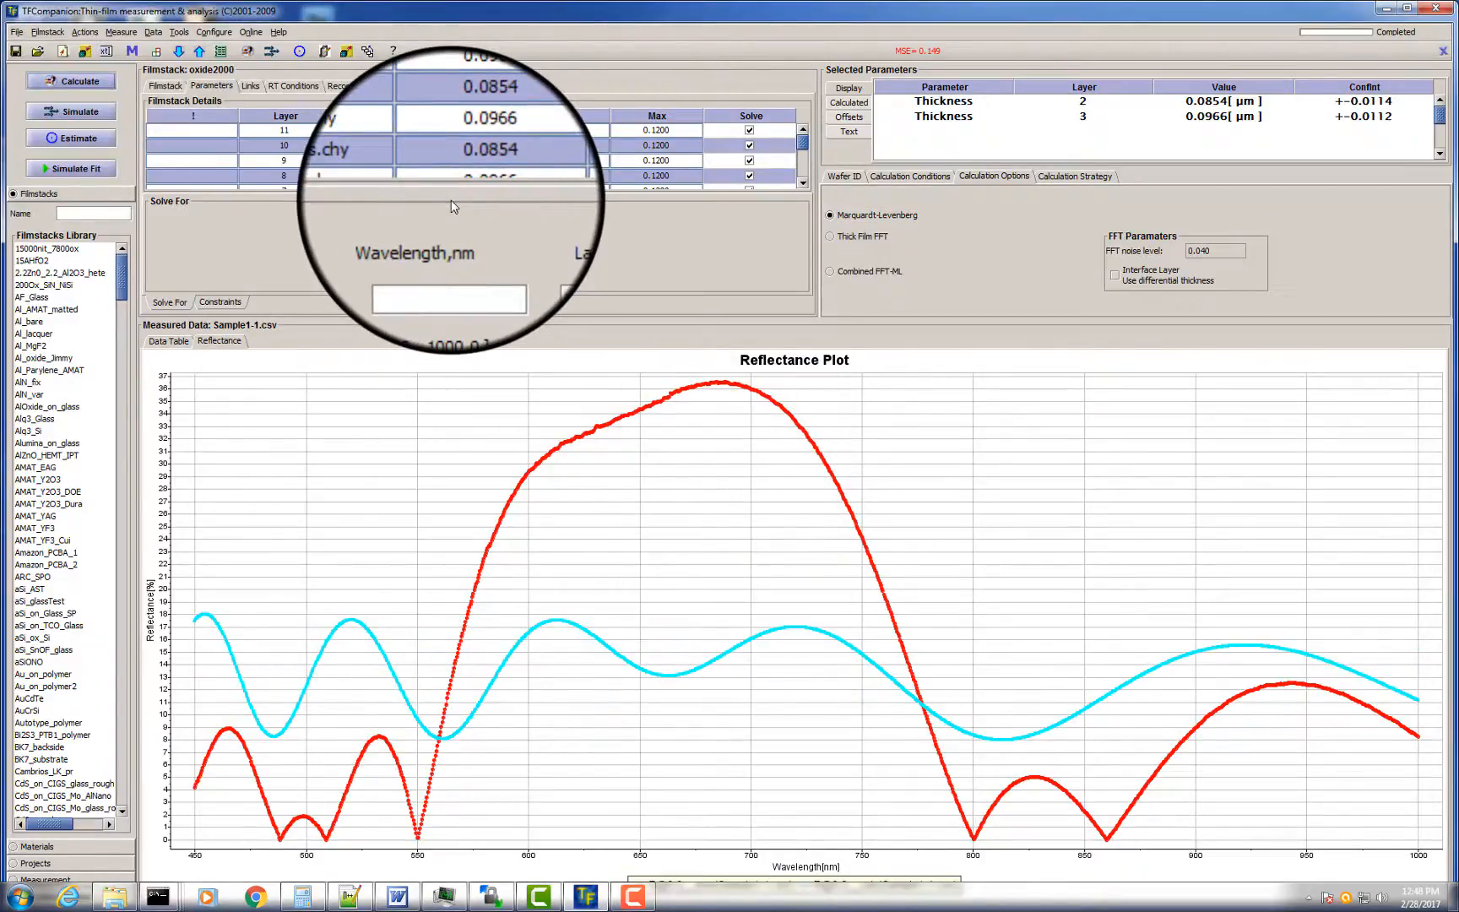
- Include coefficients N2 and N4 of the TaO5_Vis.chy layer above the glass in the calculation and run the fit
left_click(165, 85)
scroll(501, 276, "down", 7)
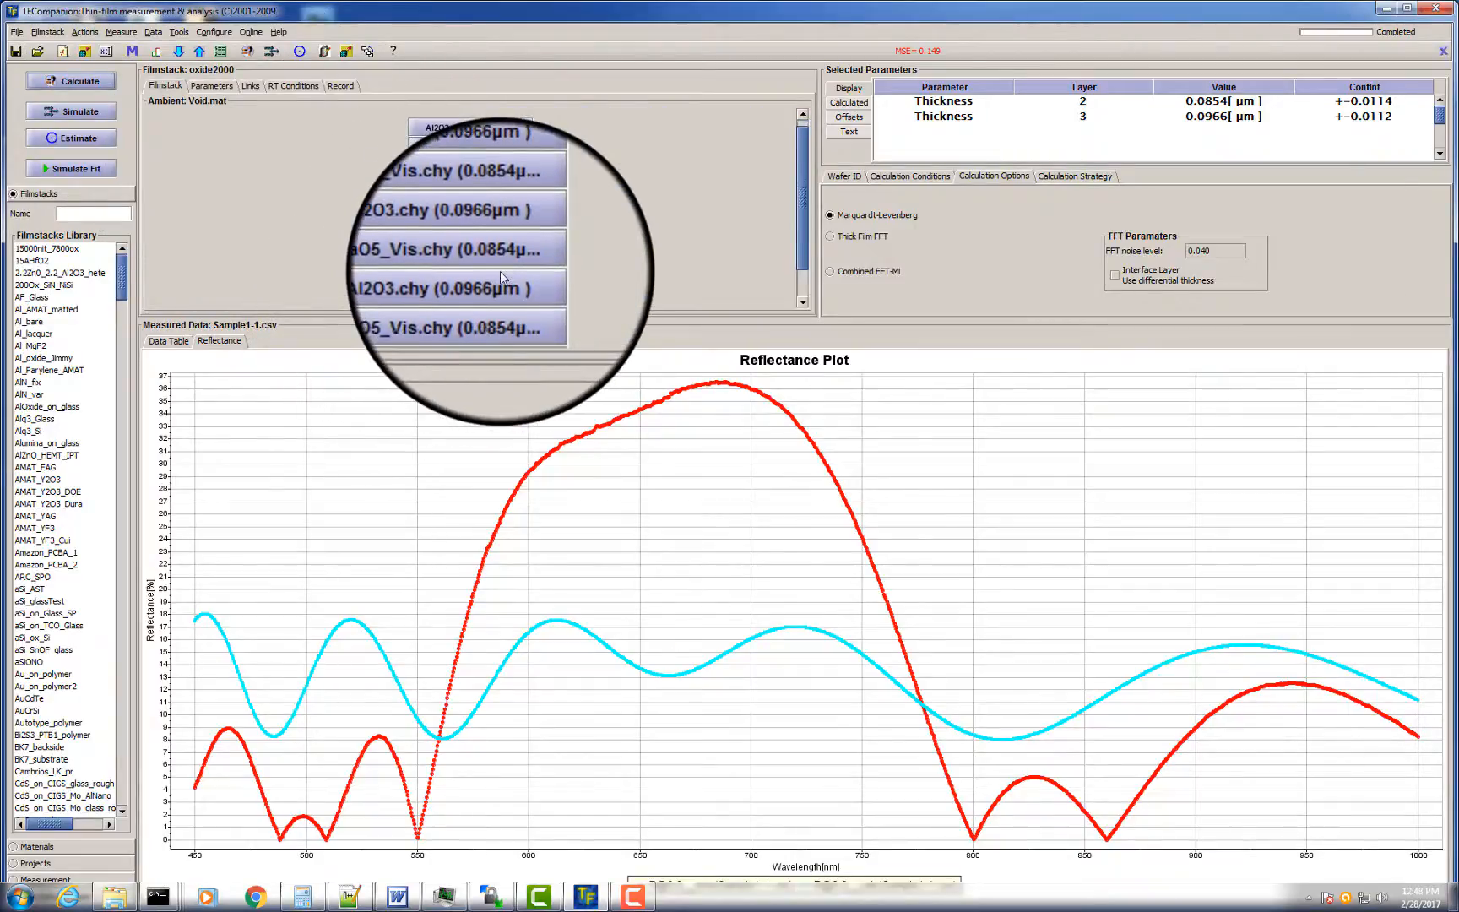
scroll(501, 270, "down", 2)
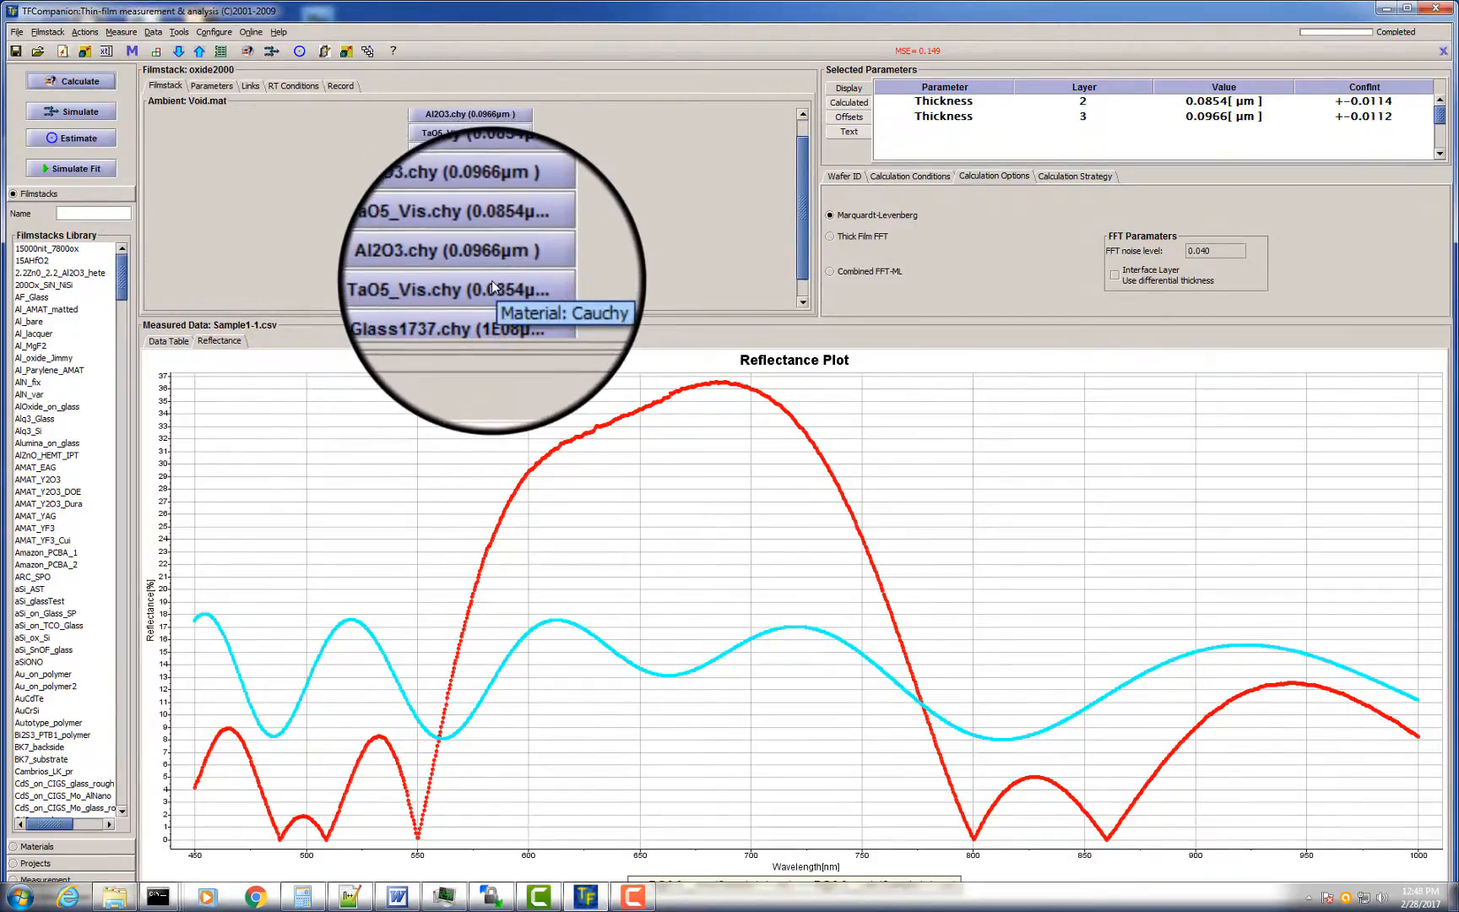
double_click(500, 270)
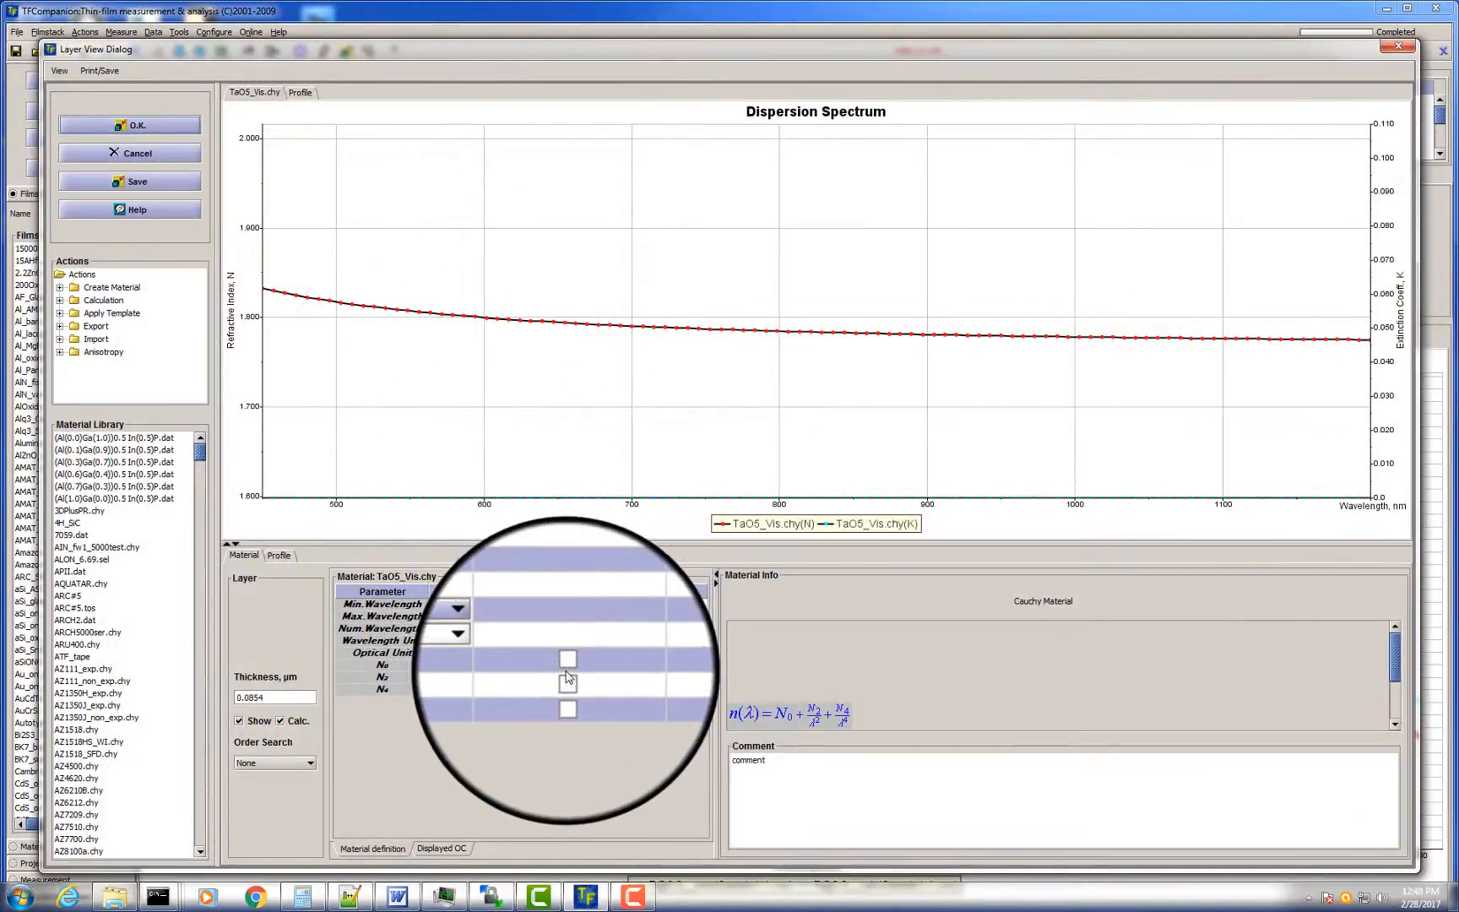
left_click(566, 677)
left_click(567, 690)
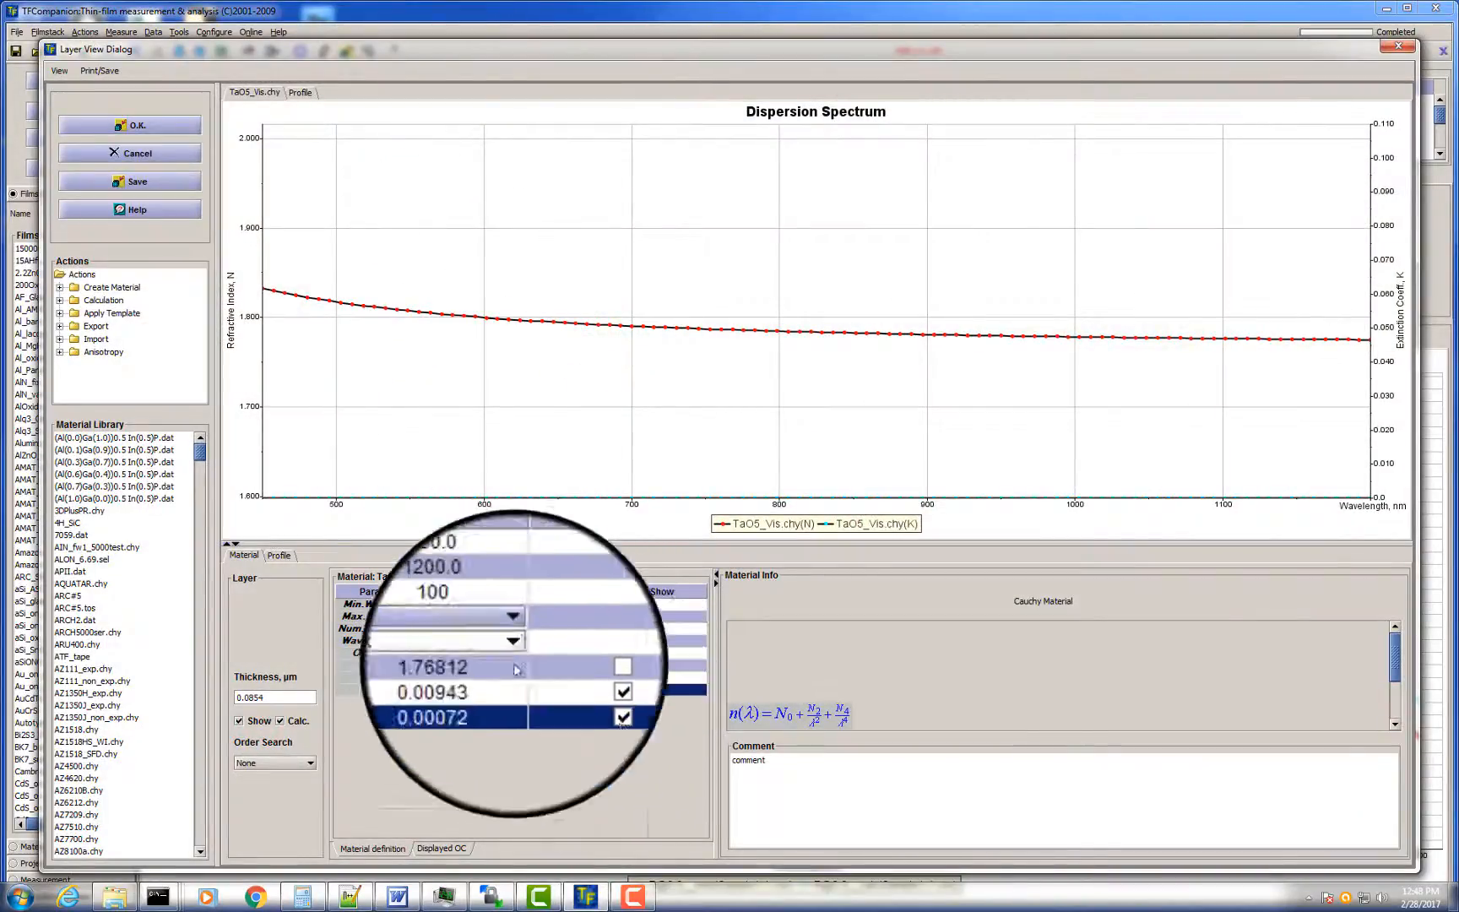
left_click(142, 128)
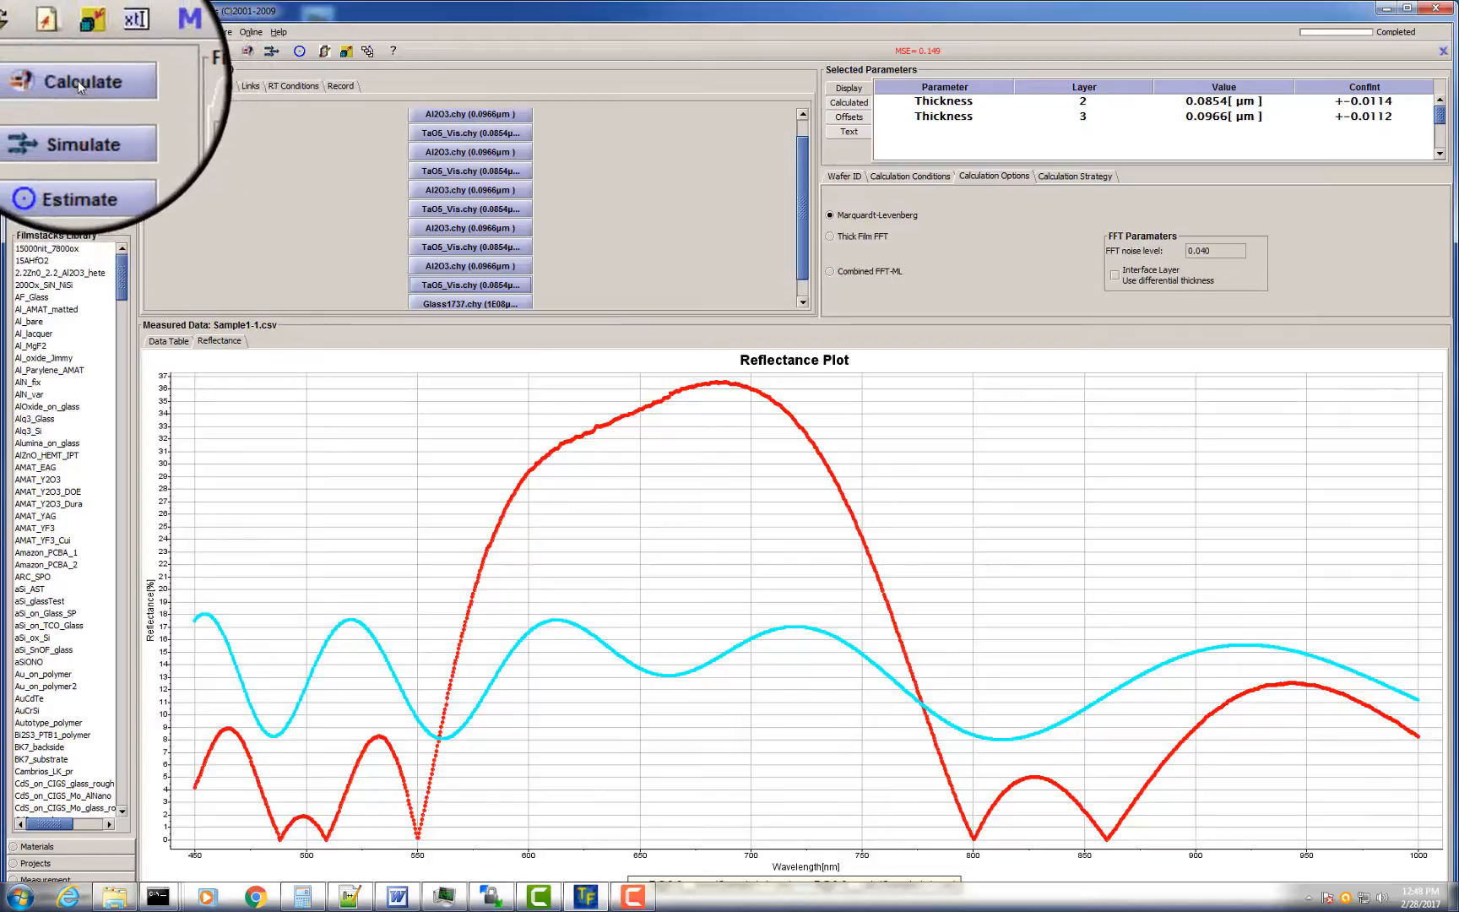
left_click(81, 85)
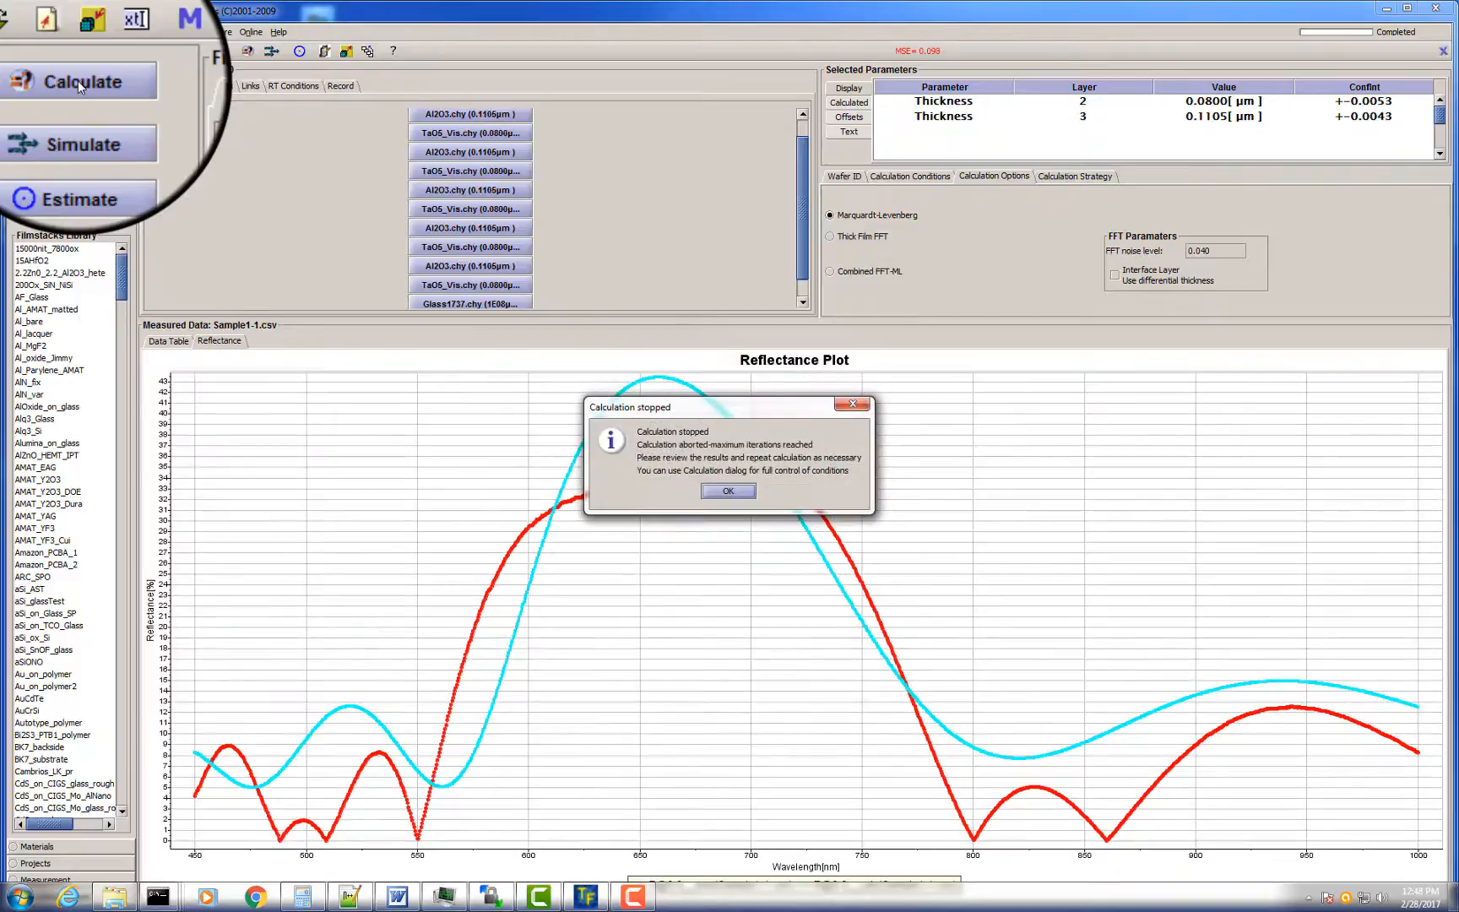
left_click(719, 504)
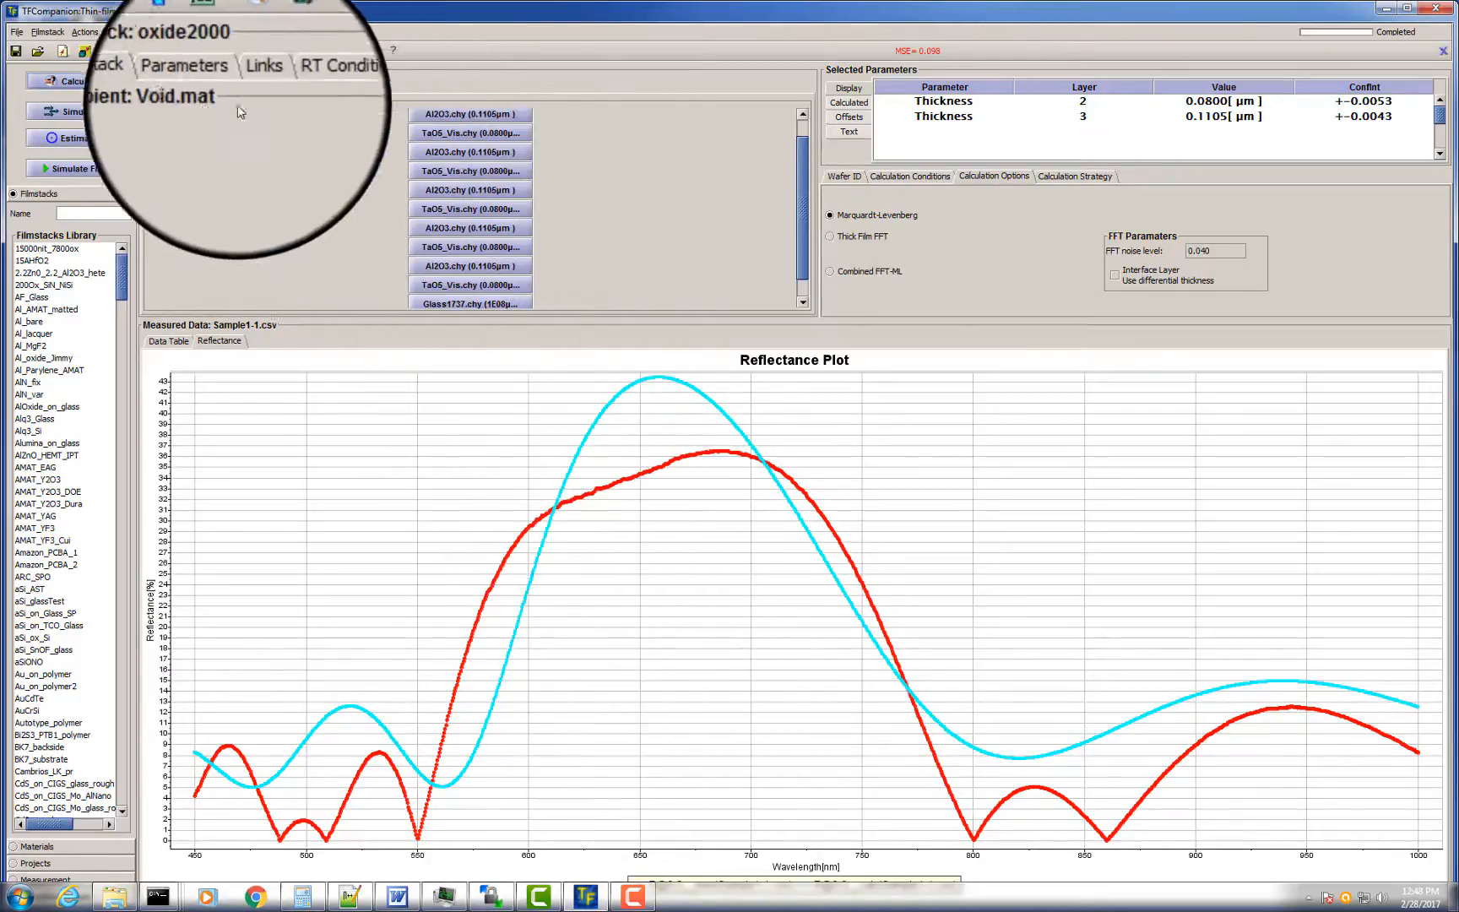
- Enable the 1_Scale reflectance correction coefficient as a fitted parameter and run the calculation twice
left_click(216, 87)
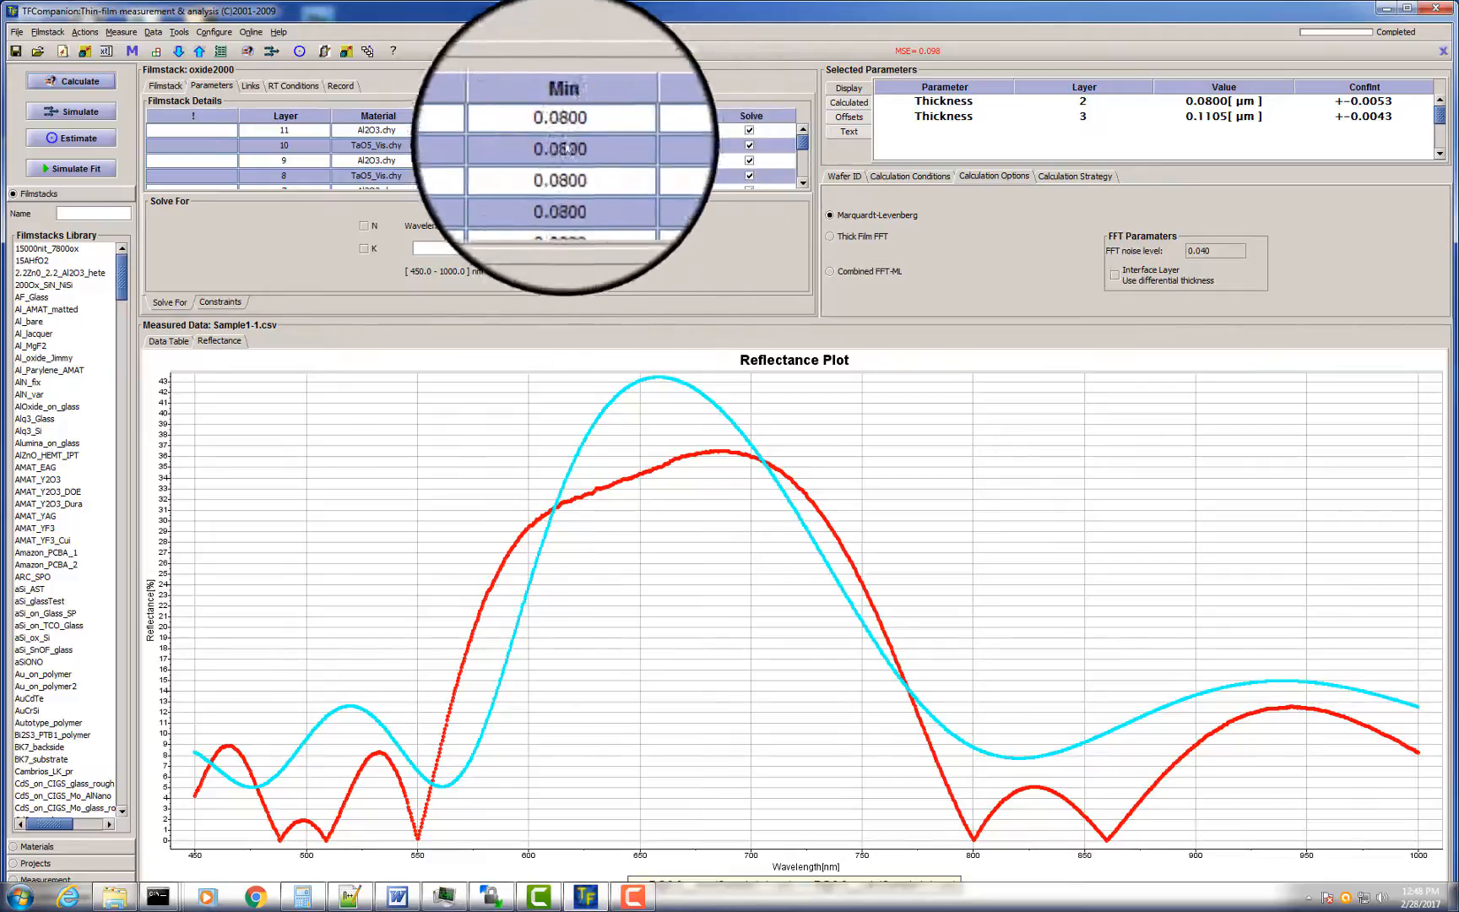
left_click(296, 89)
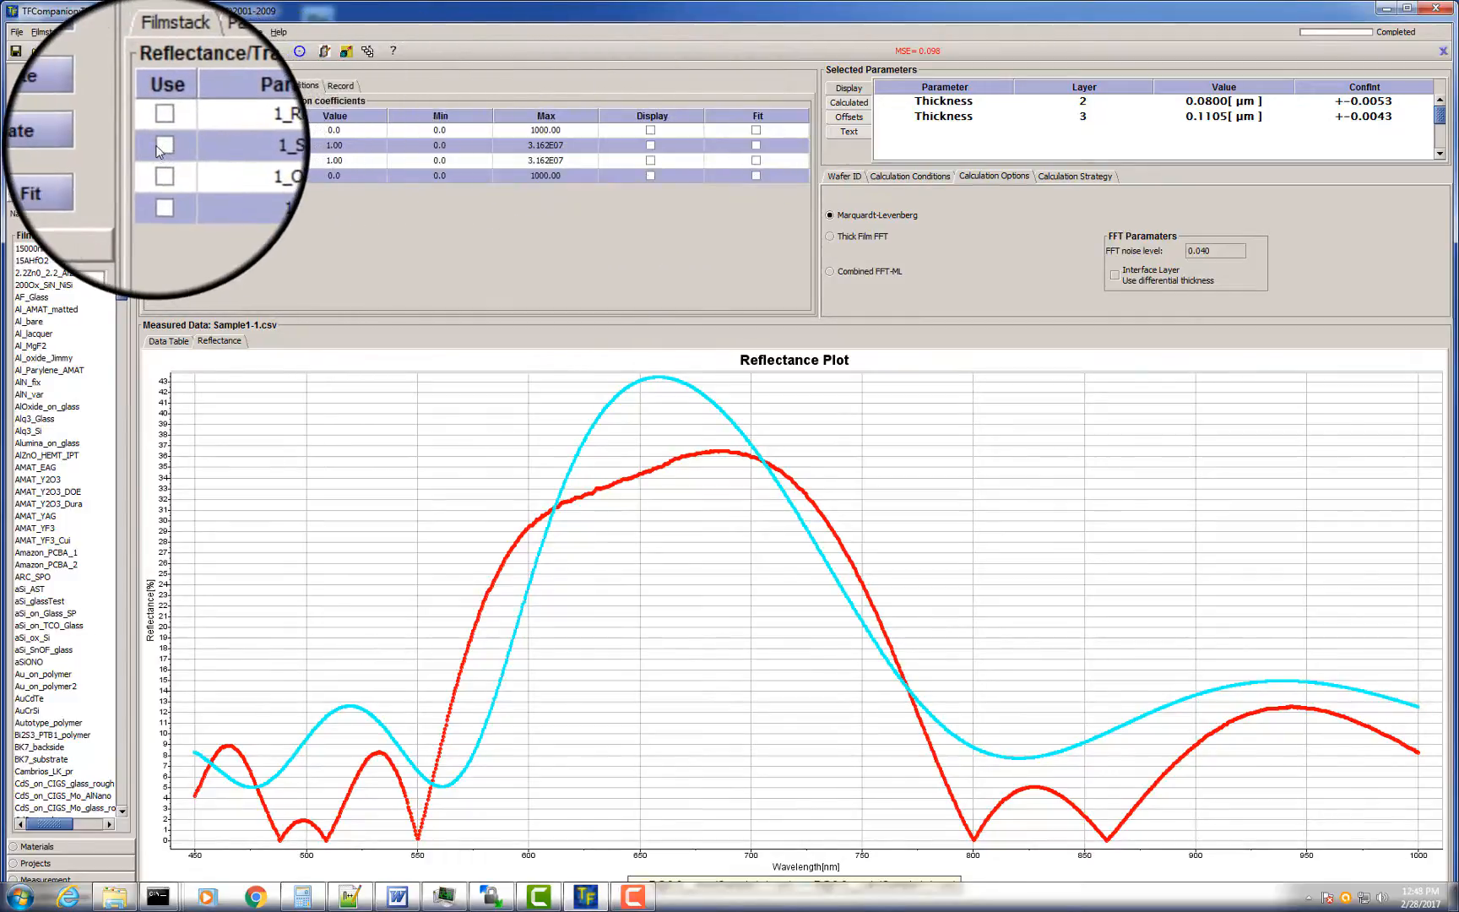
left_click(160, 145)
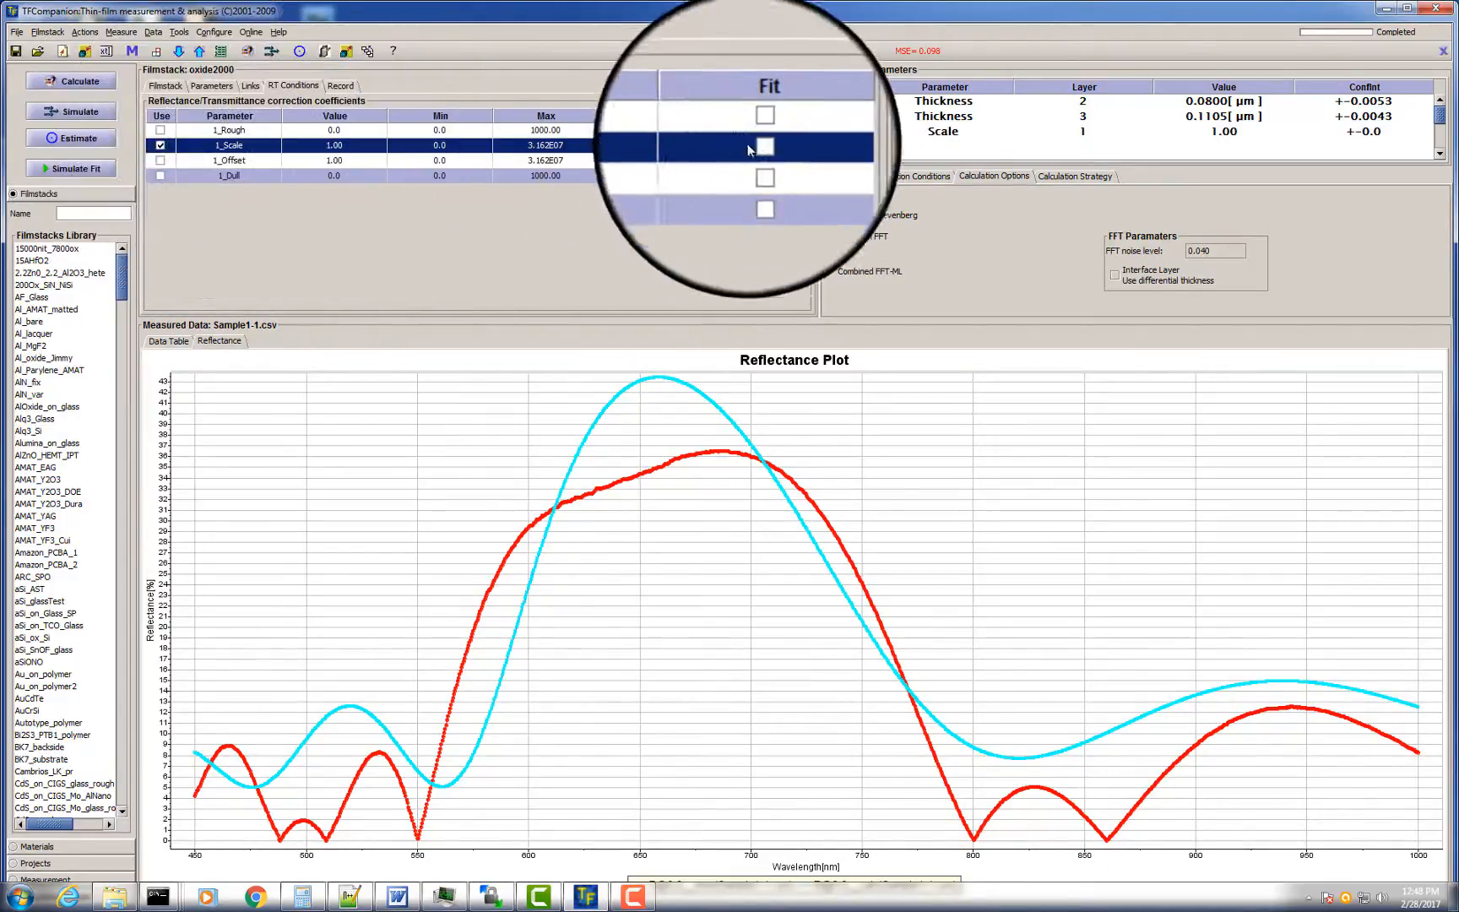
left_click(756, 145)
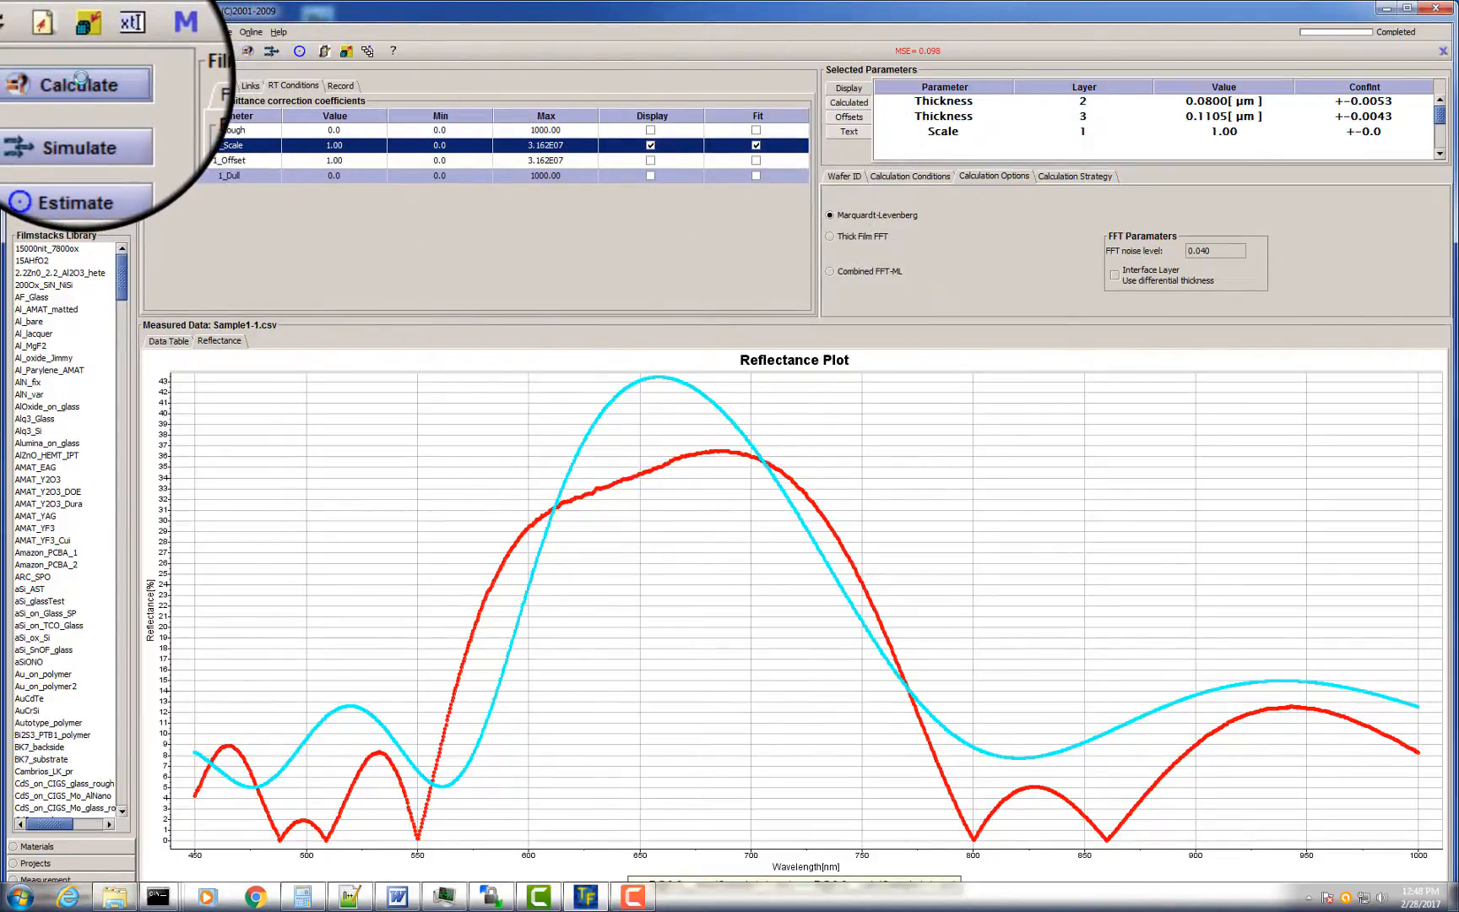
left_click(80, 77)
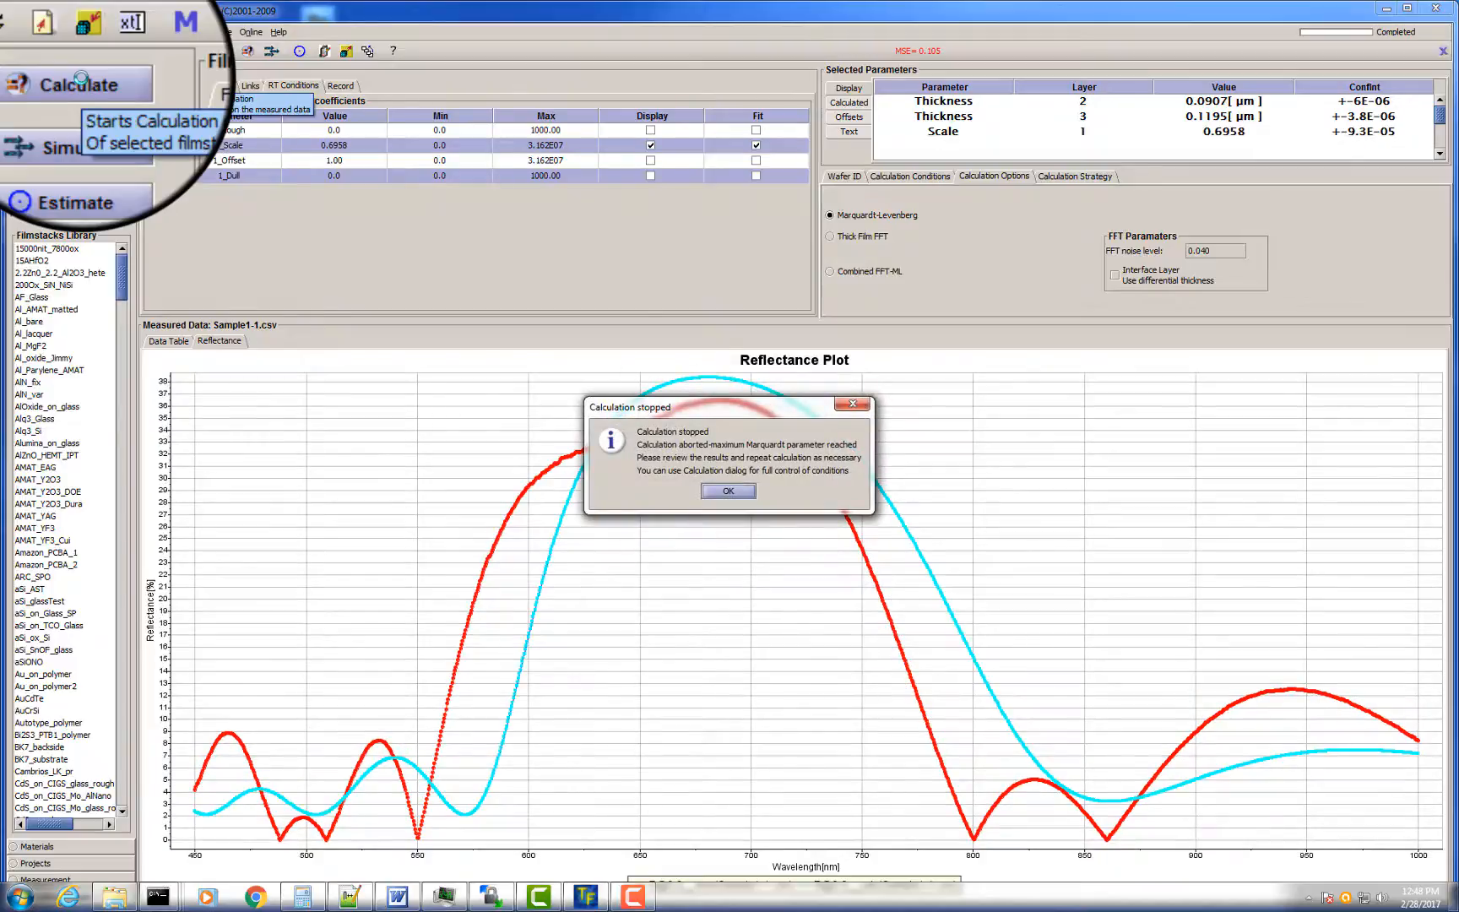
left_click(734, 490)
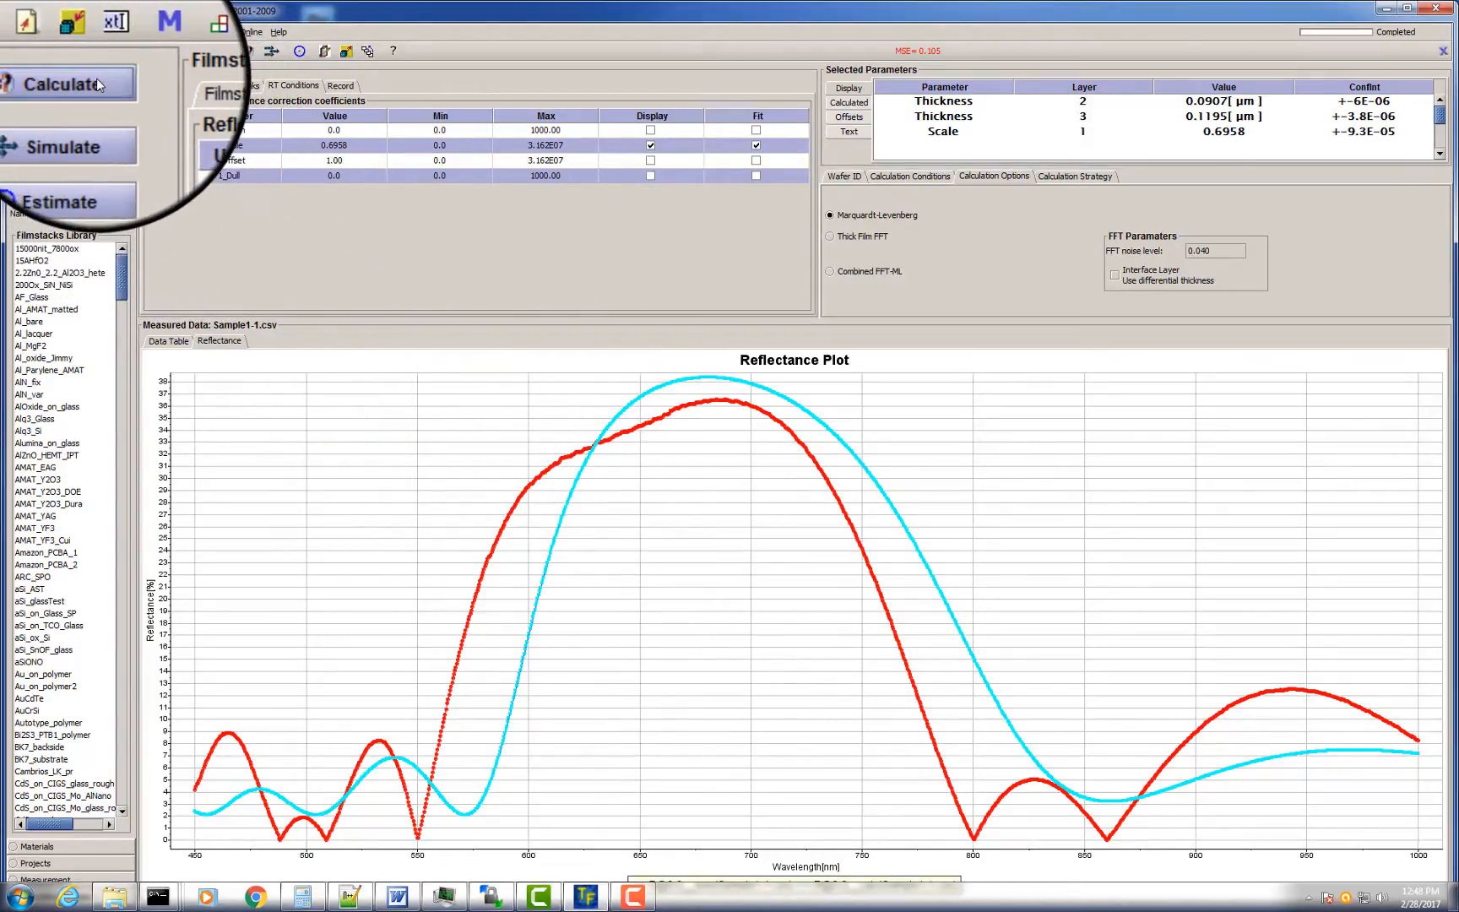
left_click(98, 84)
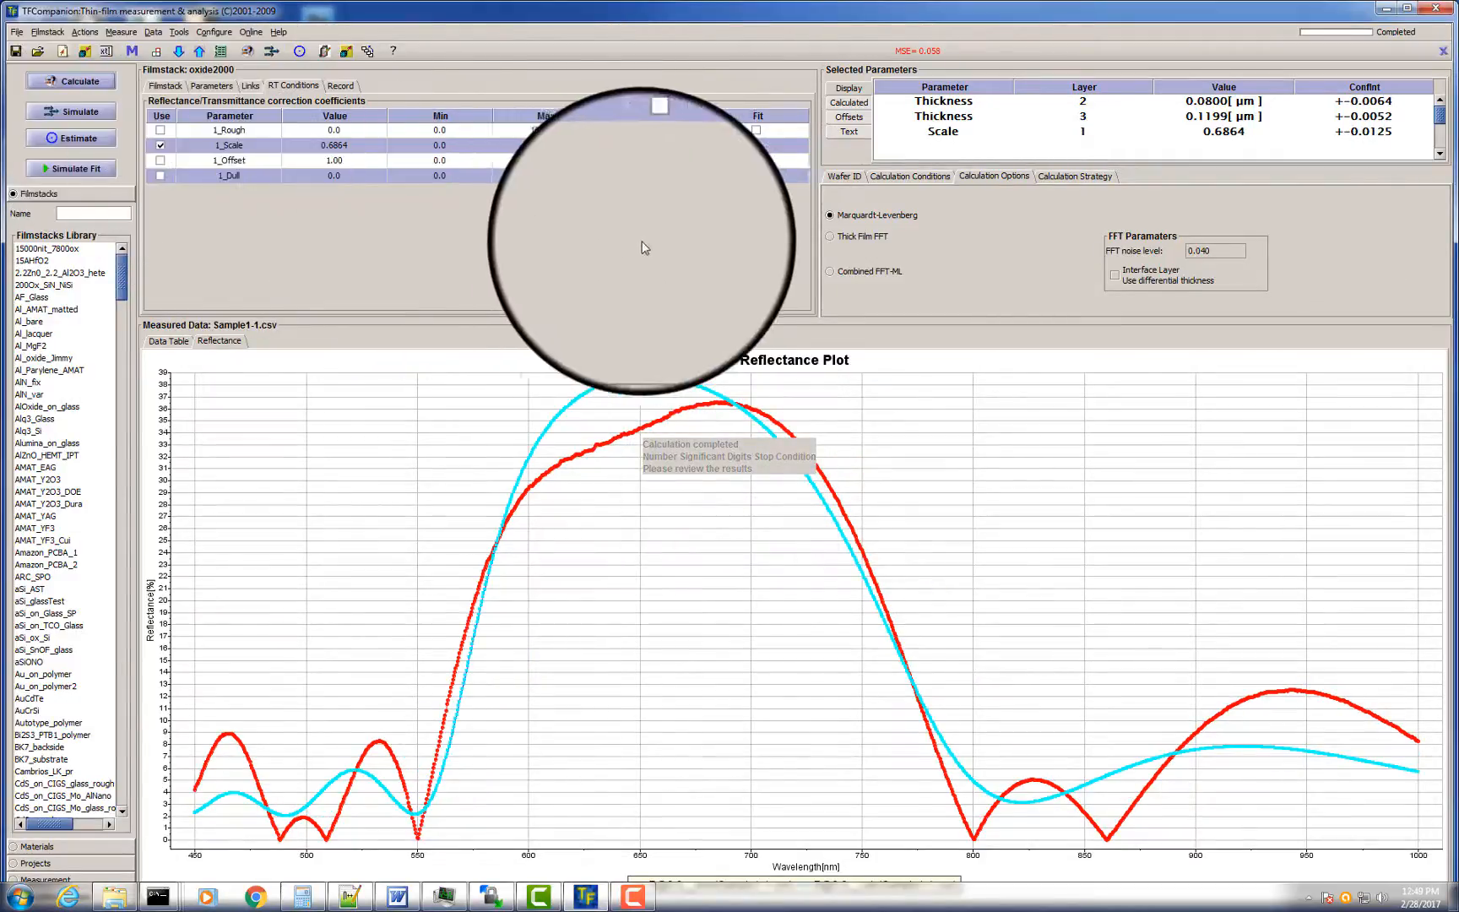
- Exclude coefficients N2 and N4 of the TaO5_Vis.chy layer above the glass from the calculation and run the fit again
left_click(212, 87)
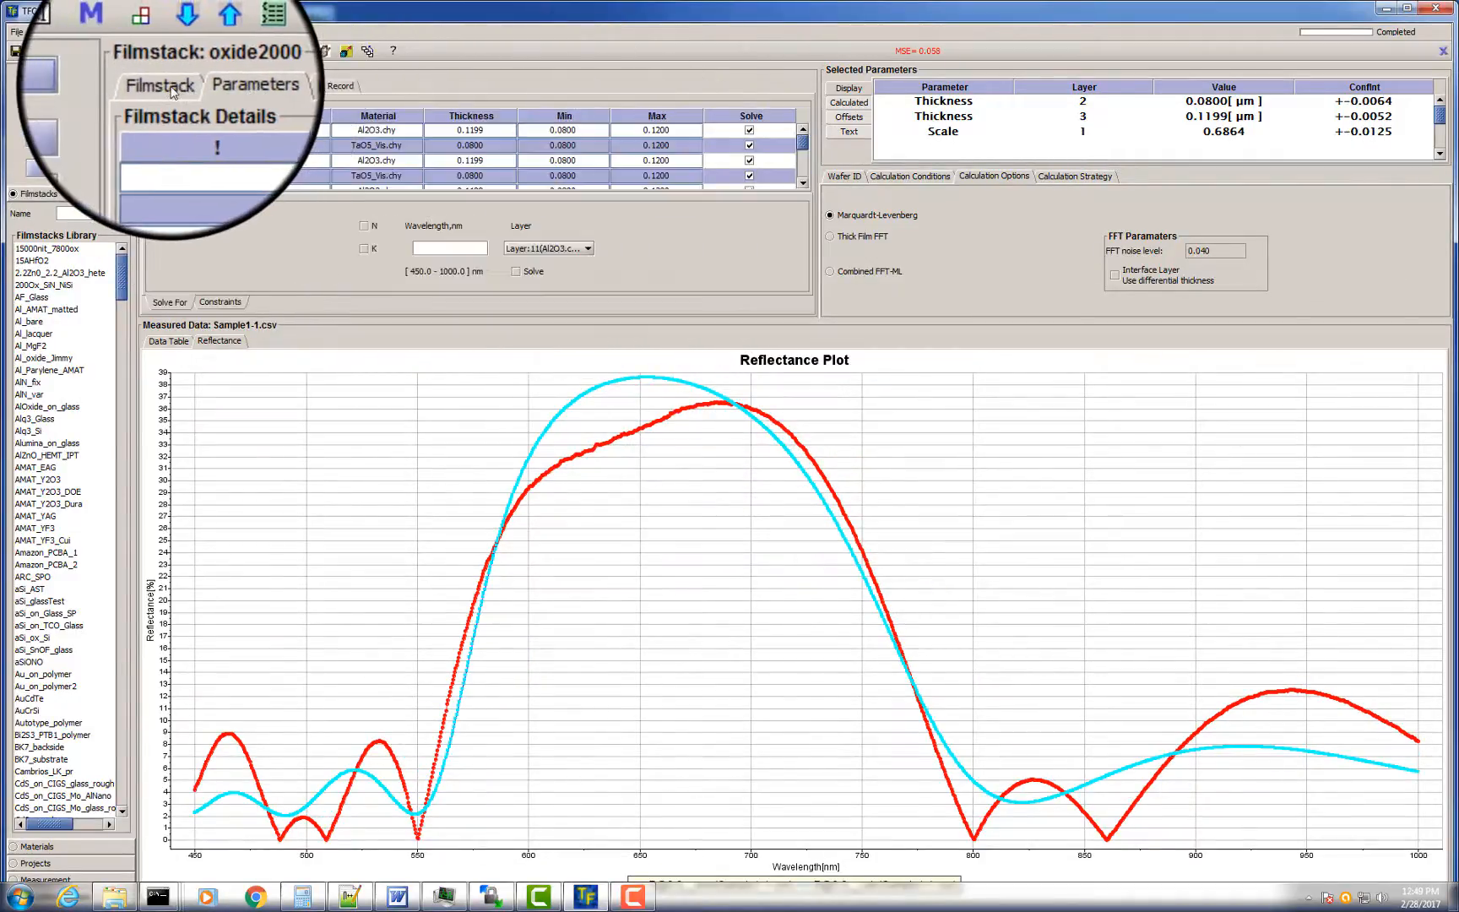
left_click(172, 91)
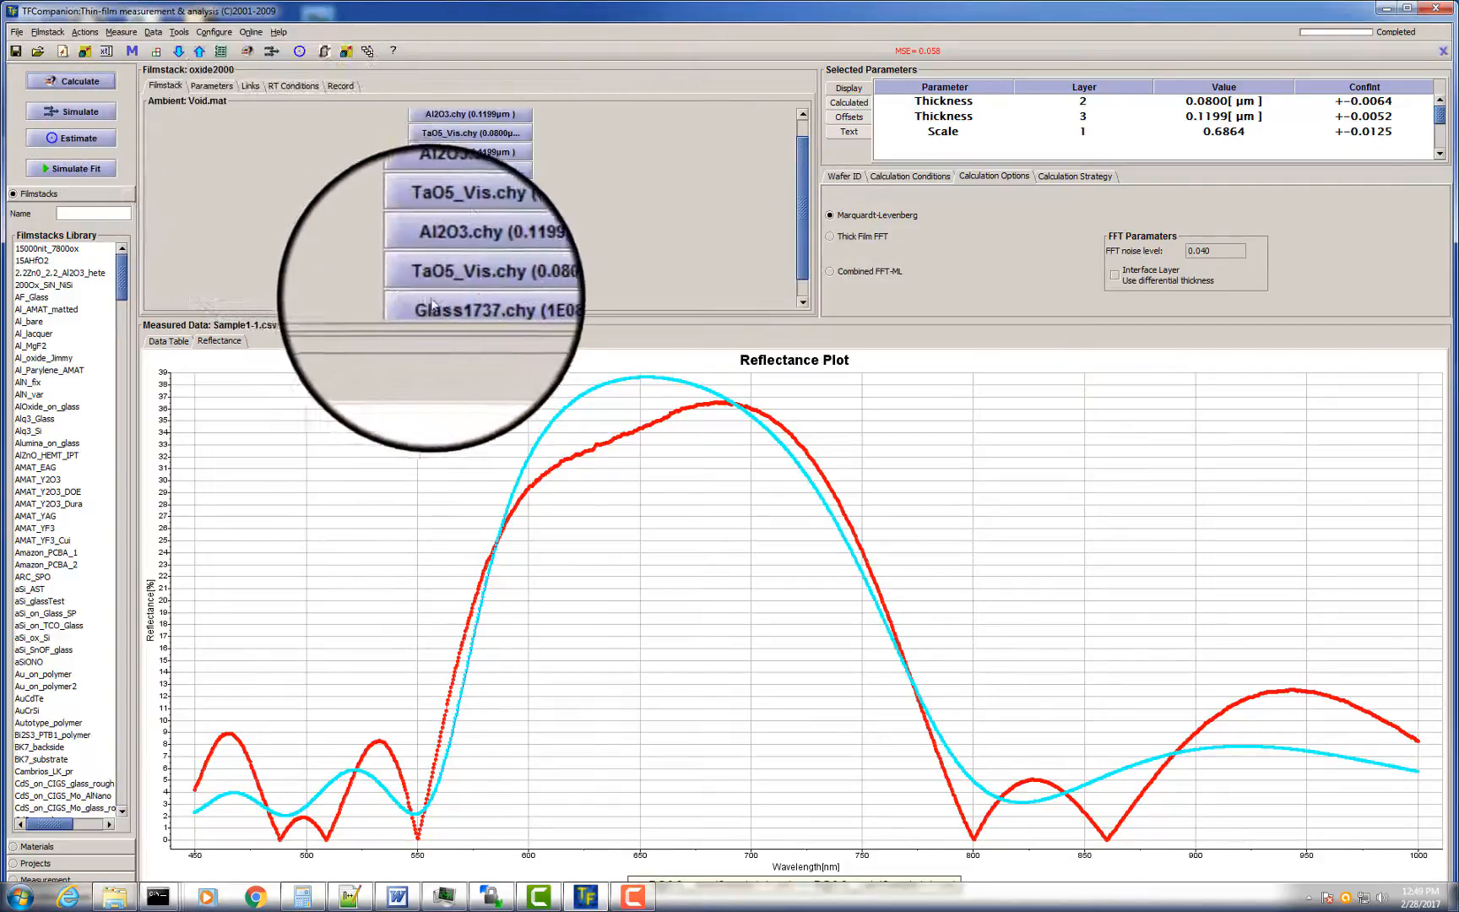
double_click(463, 285)
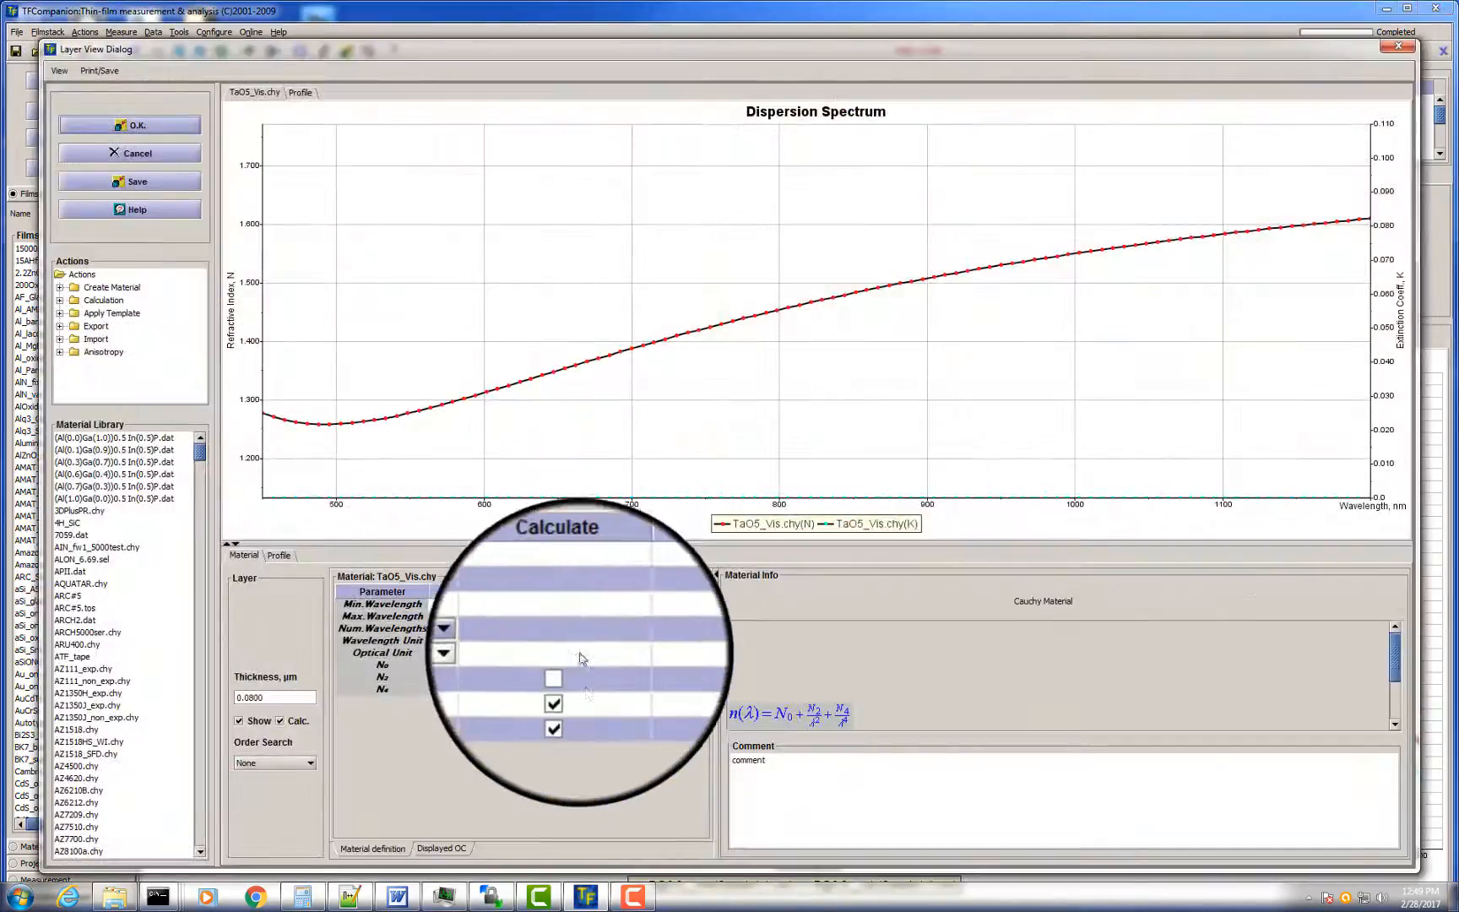
left_click(567, 677)
left_click(567, 689)
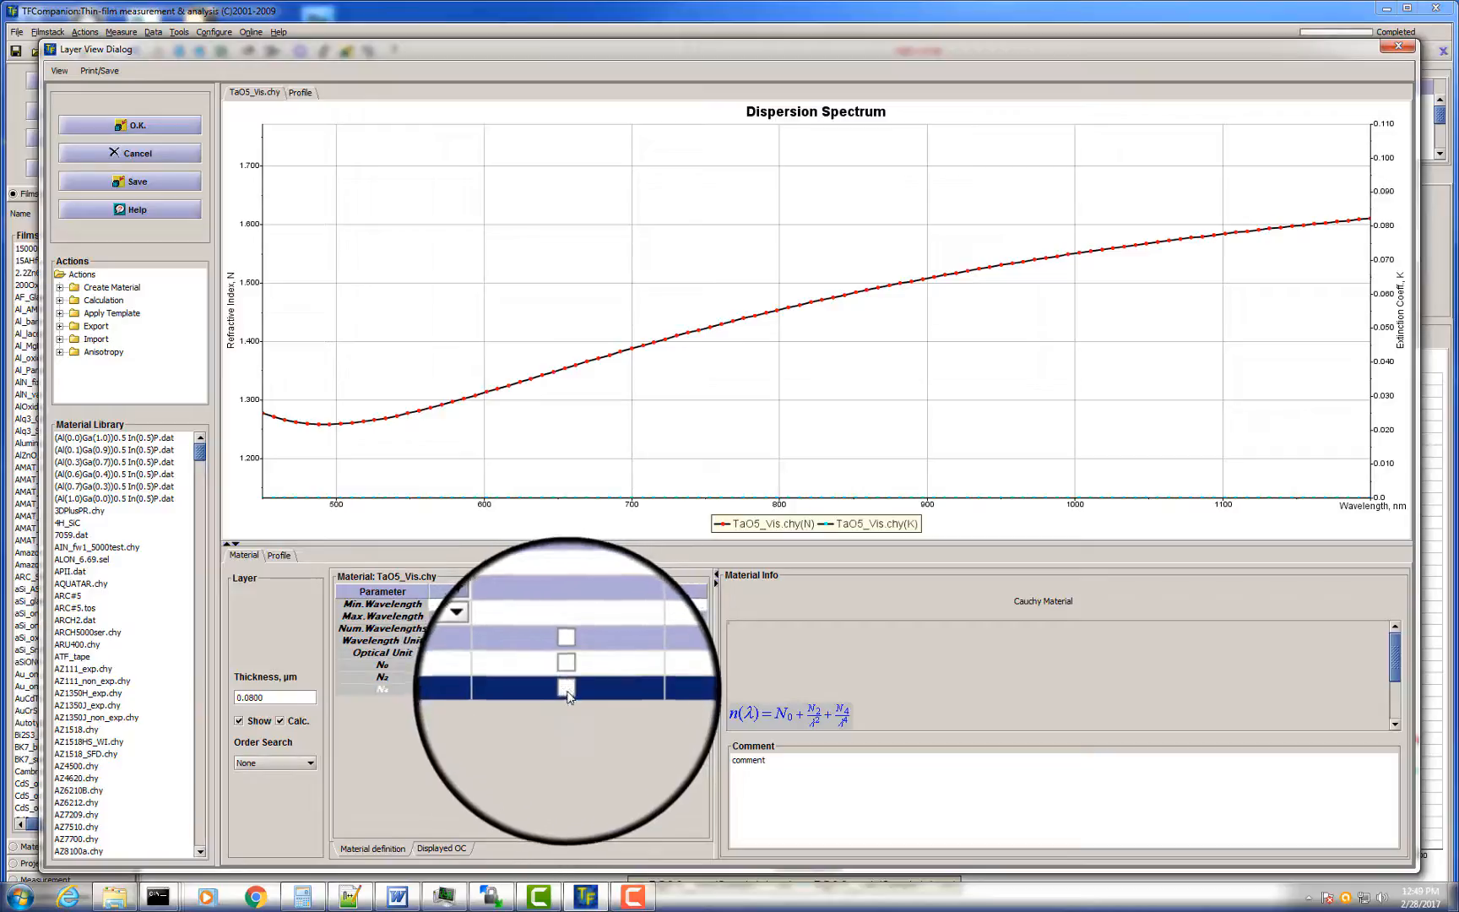
left_click(152, 128)
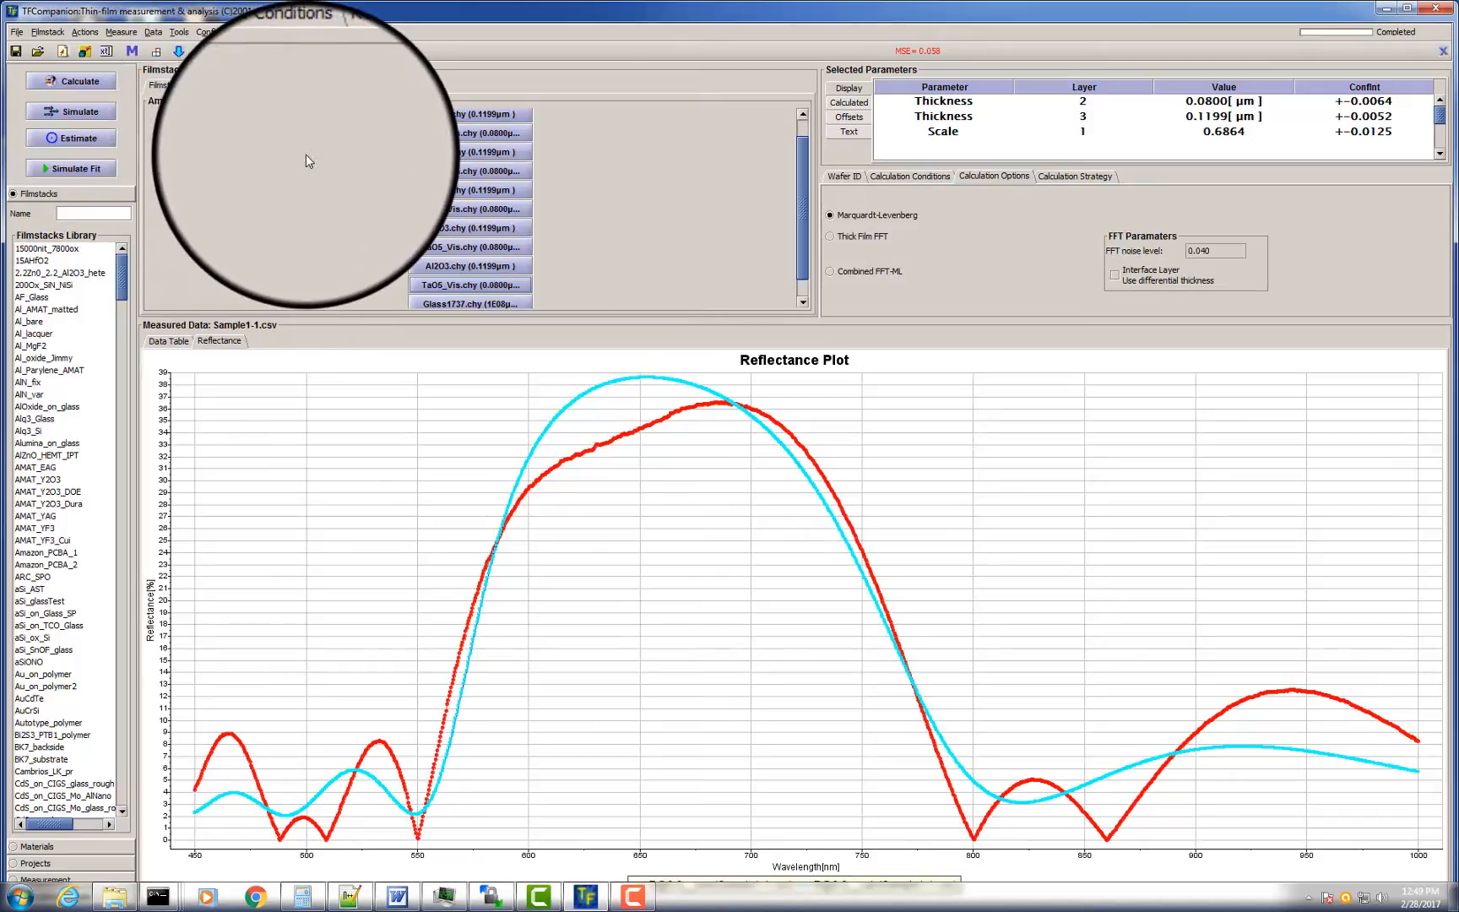
left_click(86, 81)
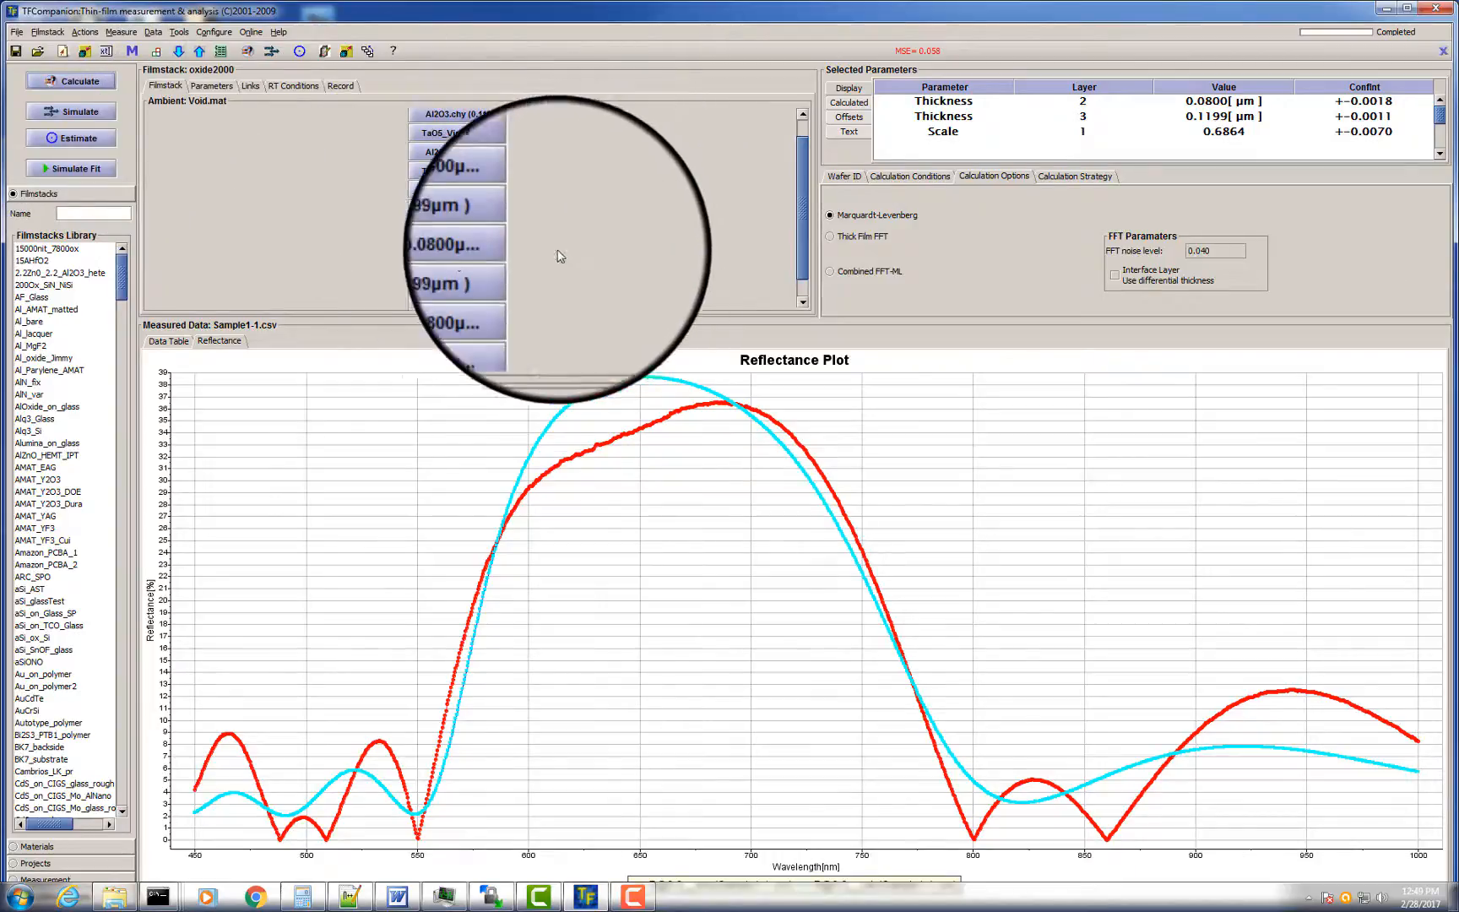
- Include coefficients N2 and N4 of the lowest Al2O3.chy layer in the calculation and run the fit
double_click(488, 262)
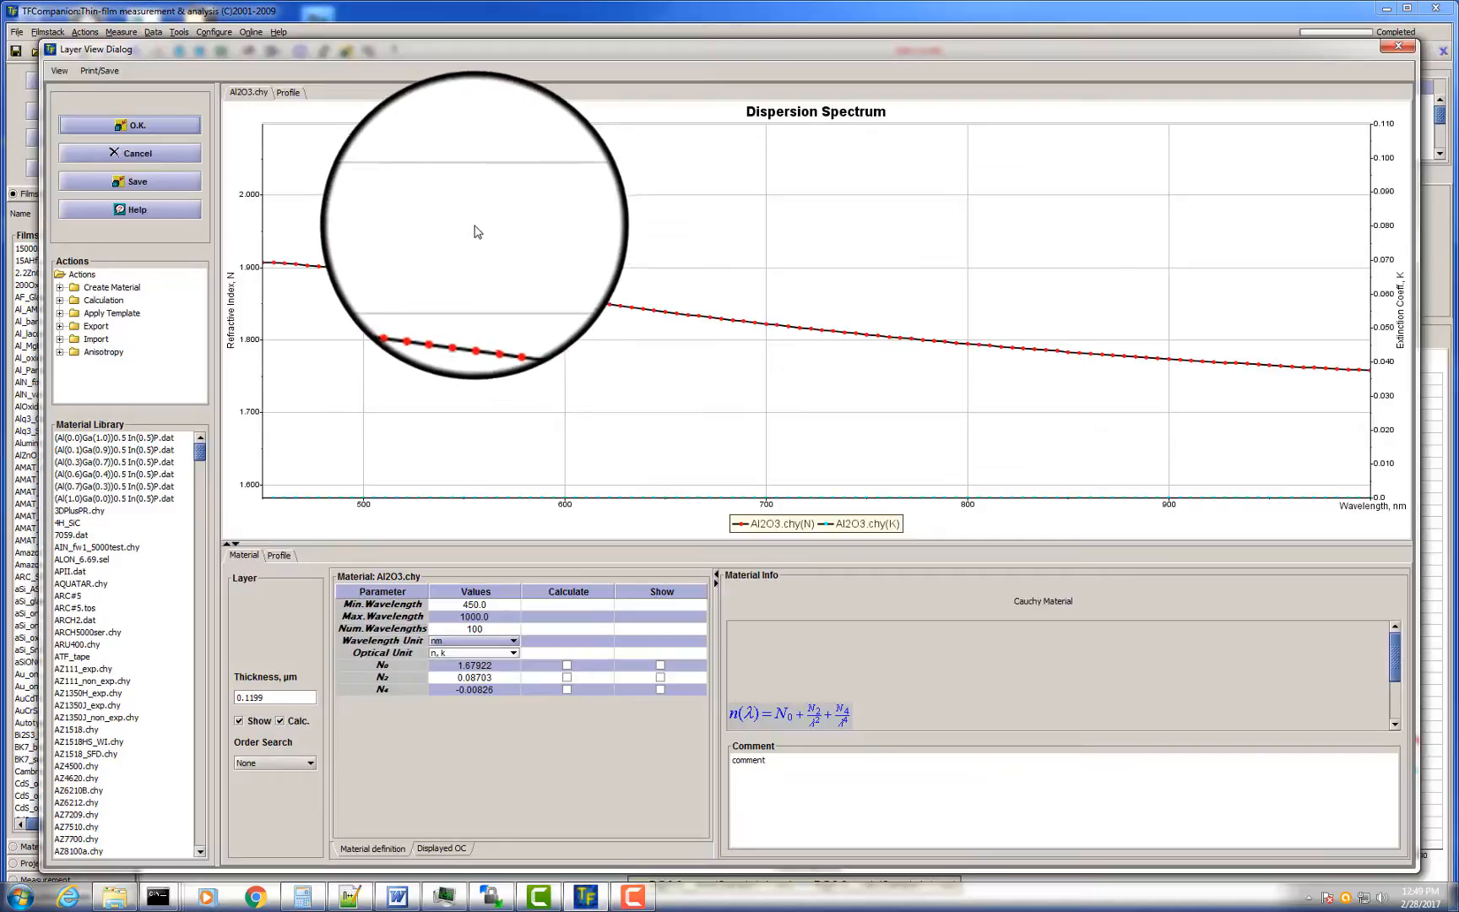
left_click(567, 678)
left_click(566, 689)
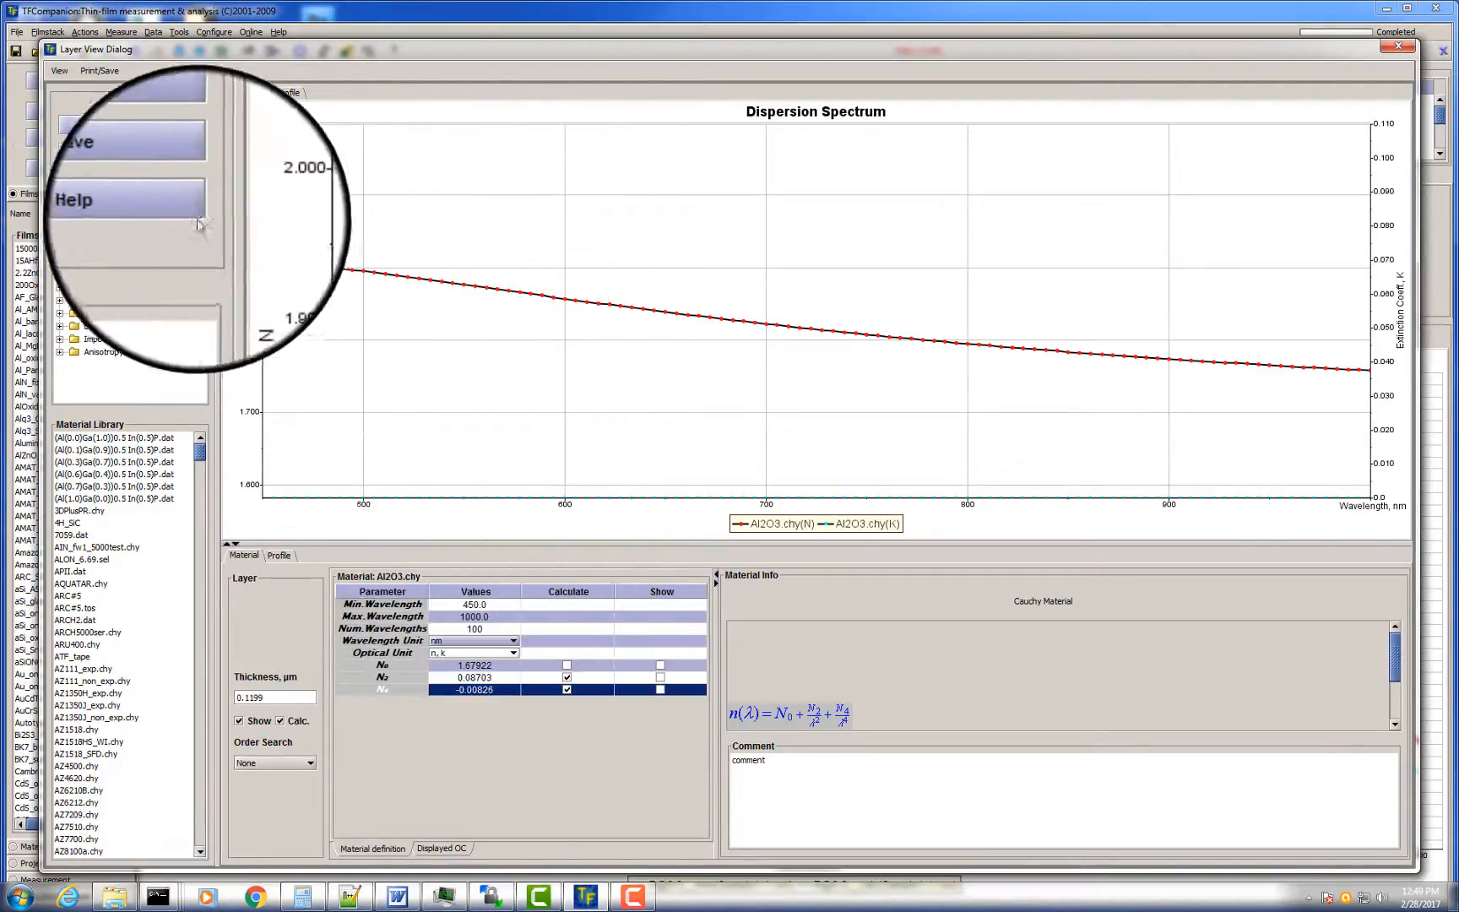
left_click(159, 129)
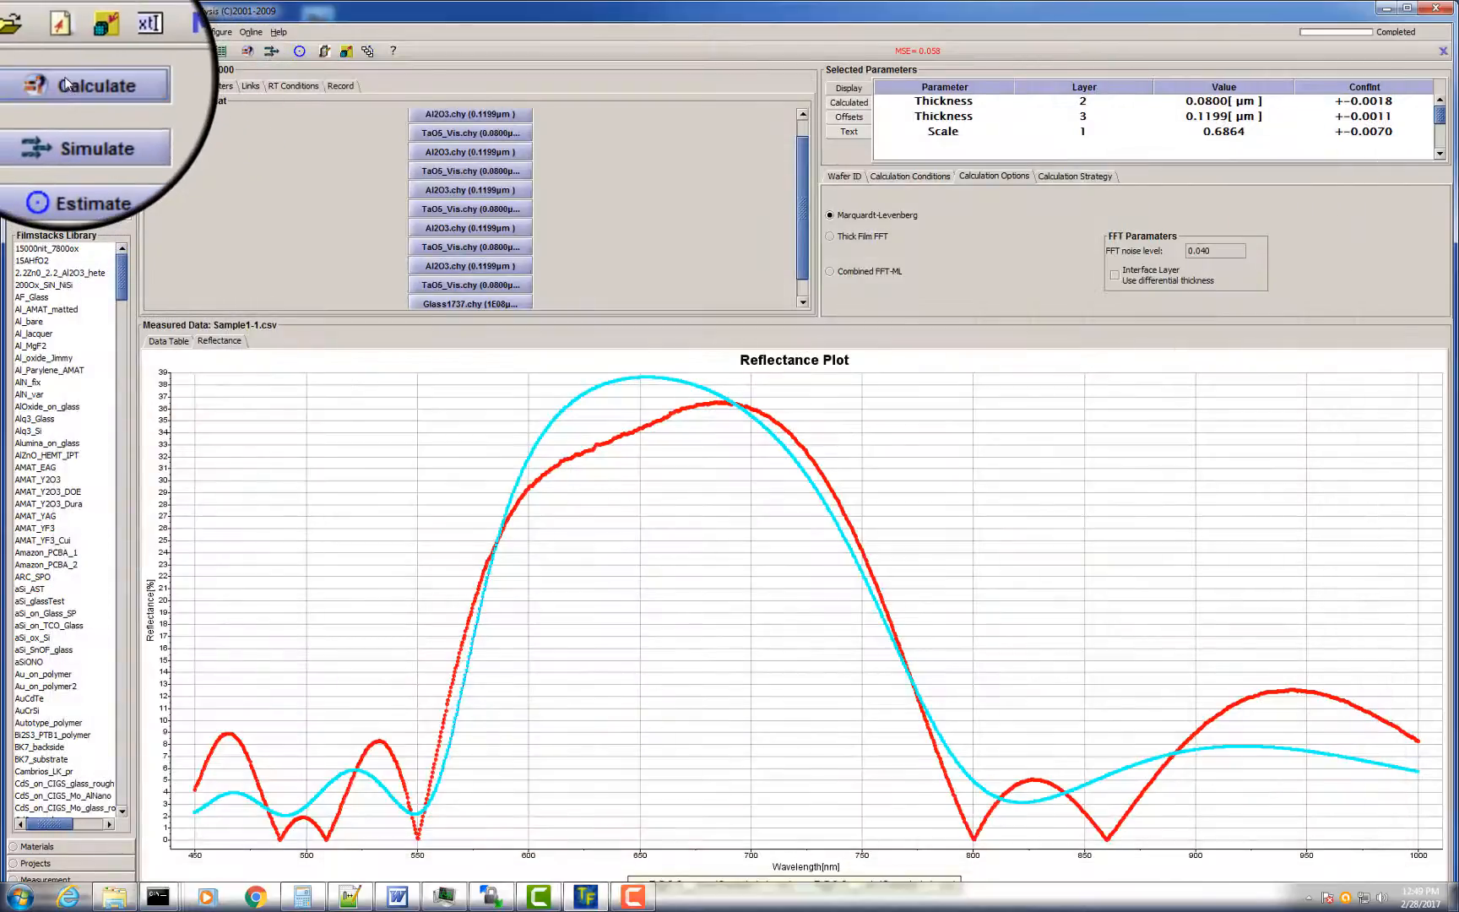
left_click(66, 85)
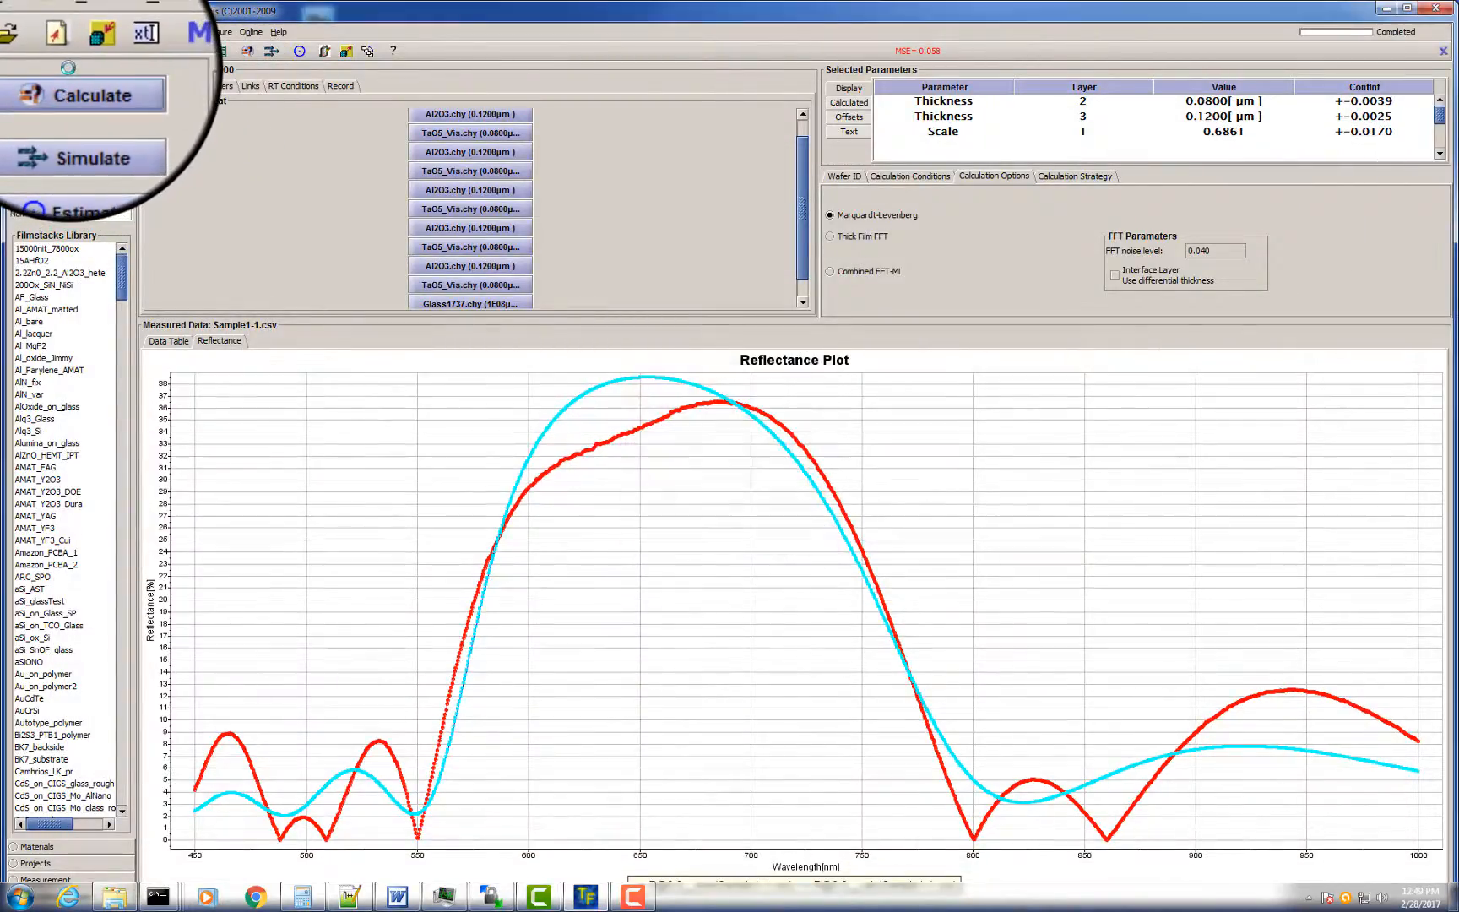
- Exclude coefficients N2 and N4 of the lowest Al2O3.chy layer from the calculation and display the layer thickness parameters
double_click(433, 263)
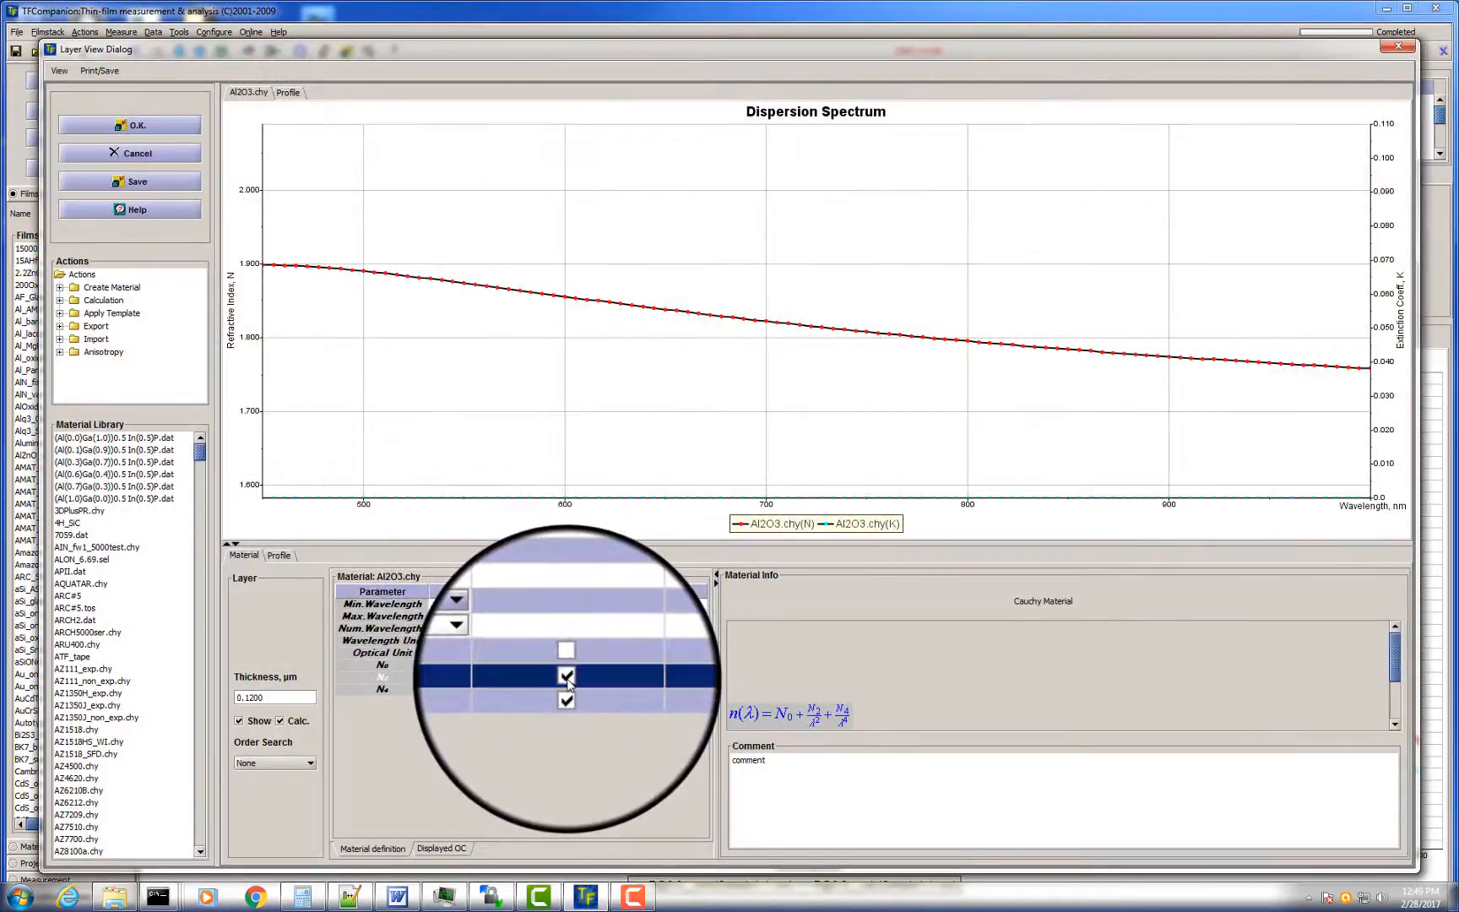
left_click(568, 676)
left_click(569, 687)
left_click(135, 125)
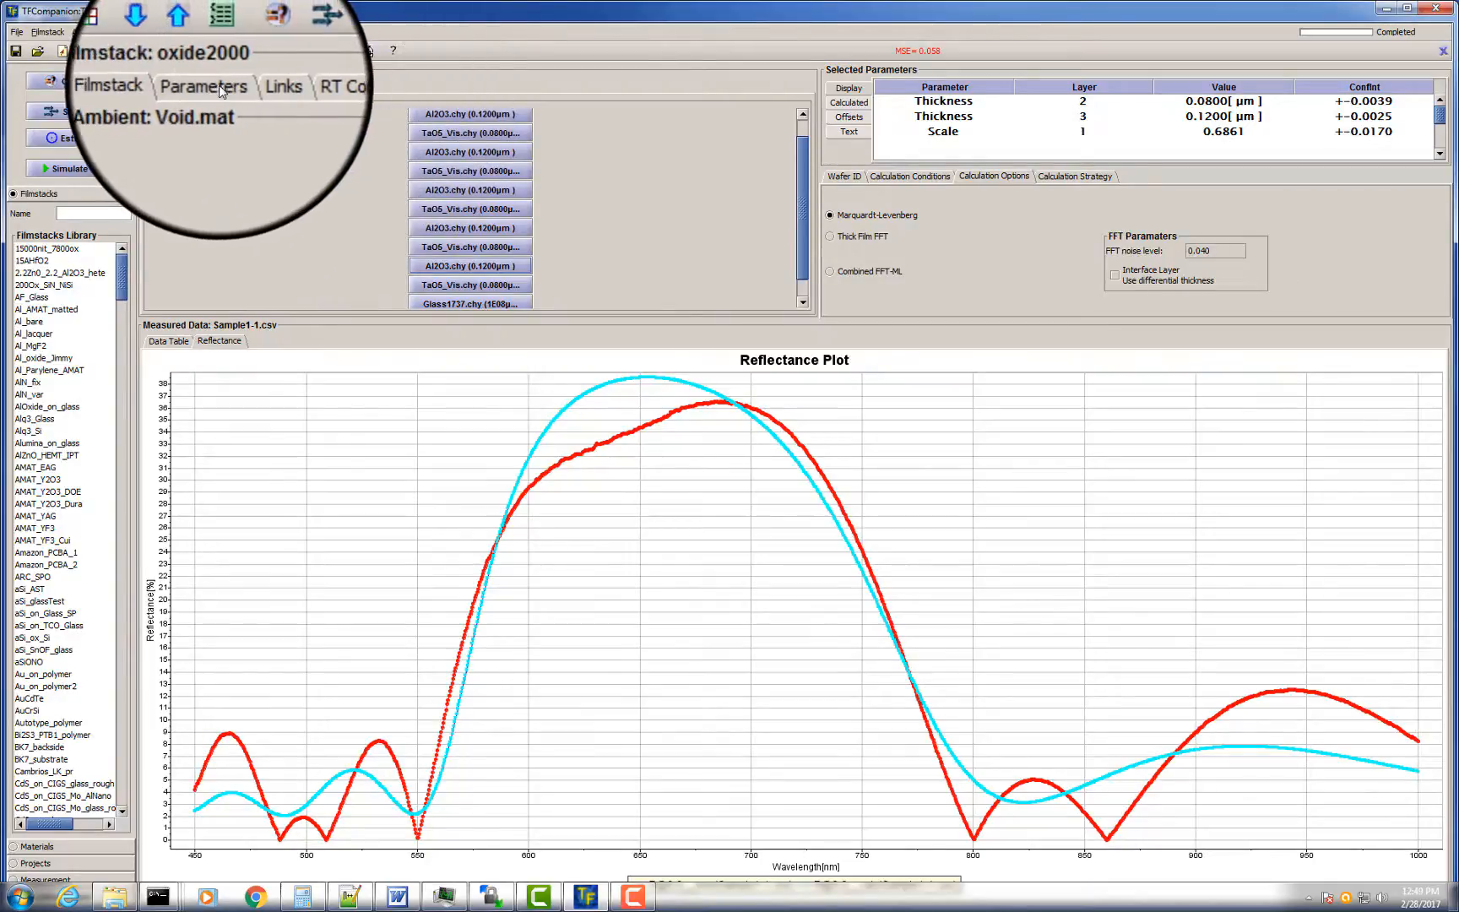
left_click(218, 86)
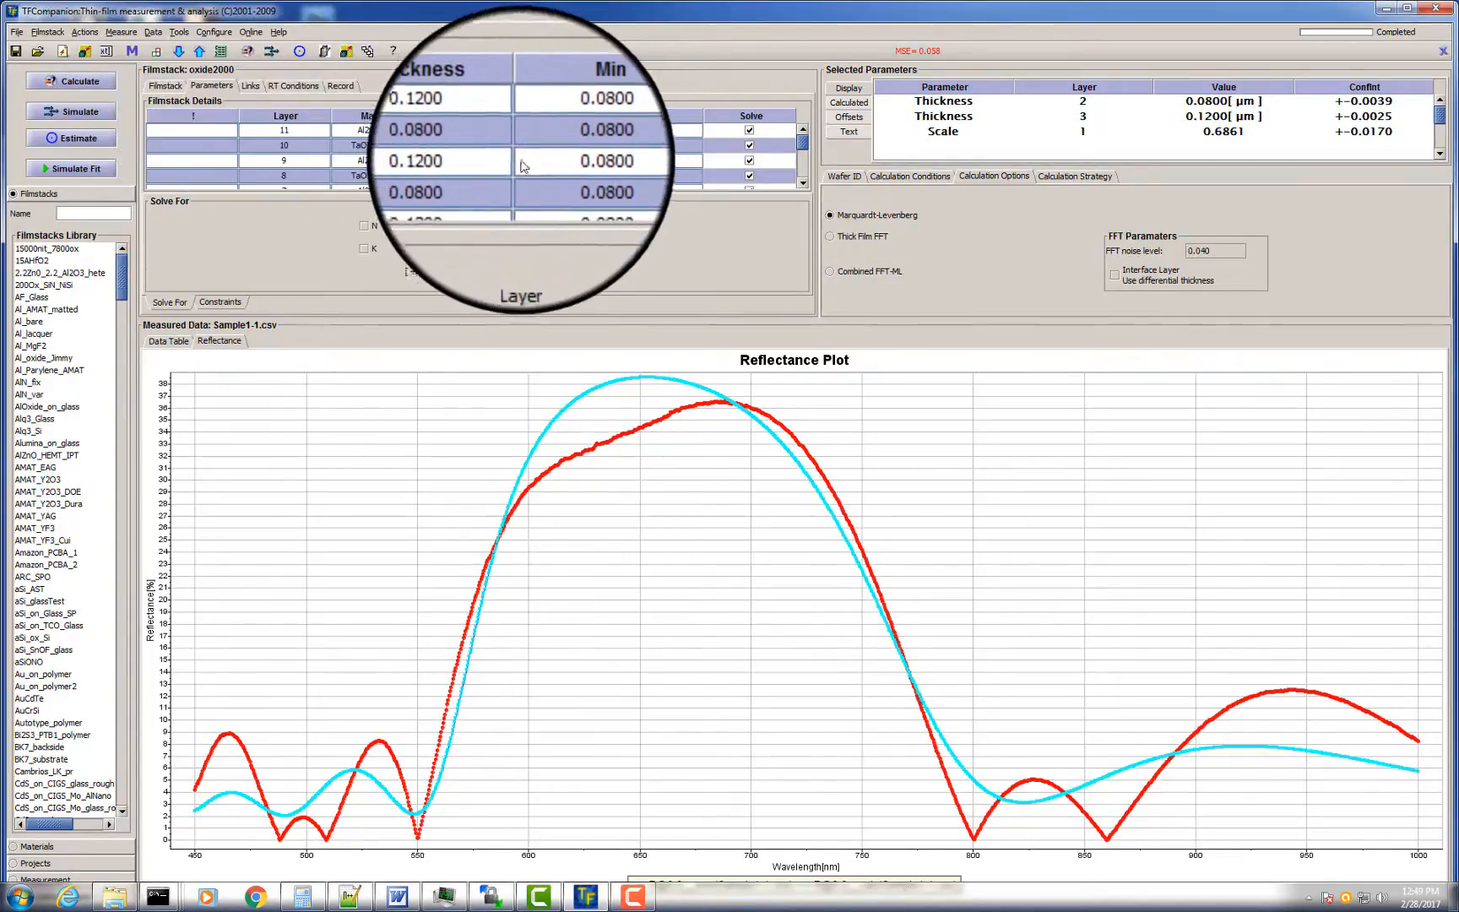
- Set the thickness limits of layer 2, TaO5_Vis.chy, to a minimum of 0.0700 and a maximum of 0.1500
scroll(512, 168, "down", 1)
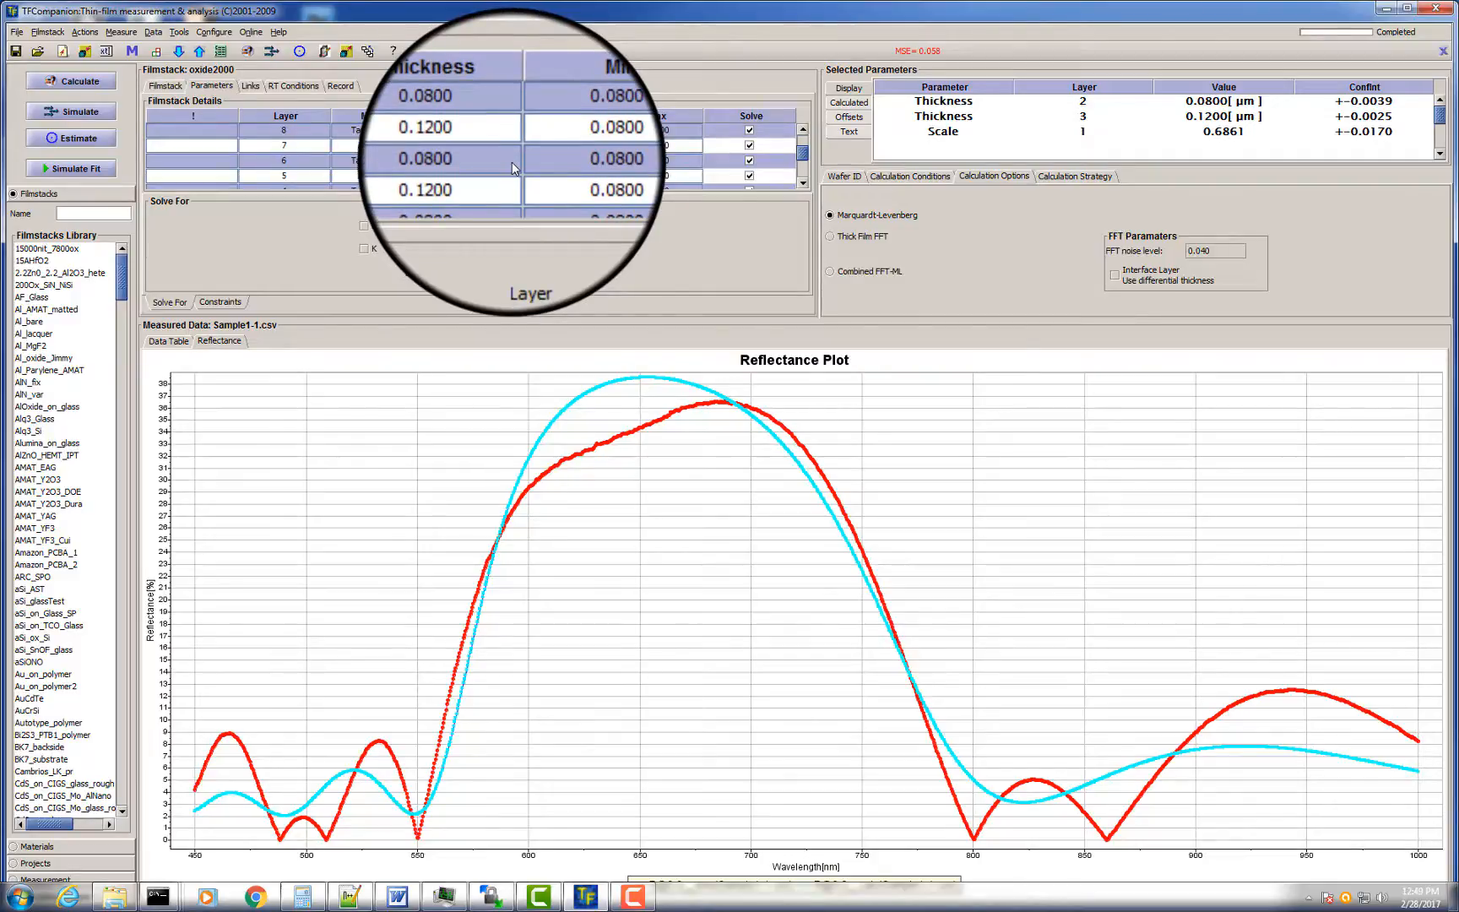
scroll(509, 164, "up", 1)
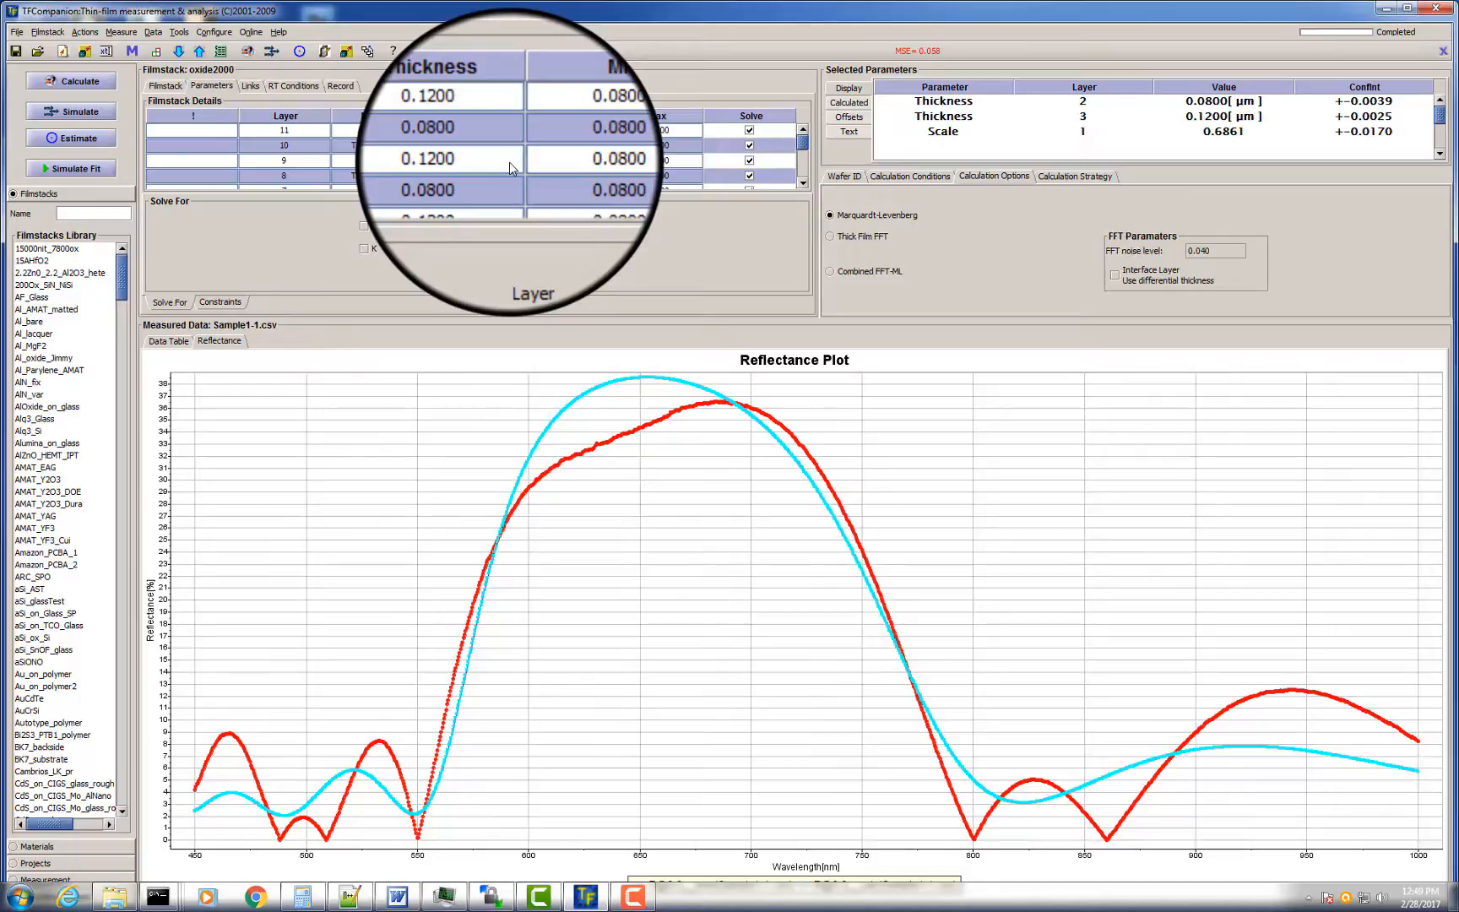
scroll(511, 167, "down", 1)
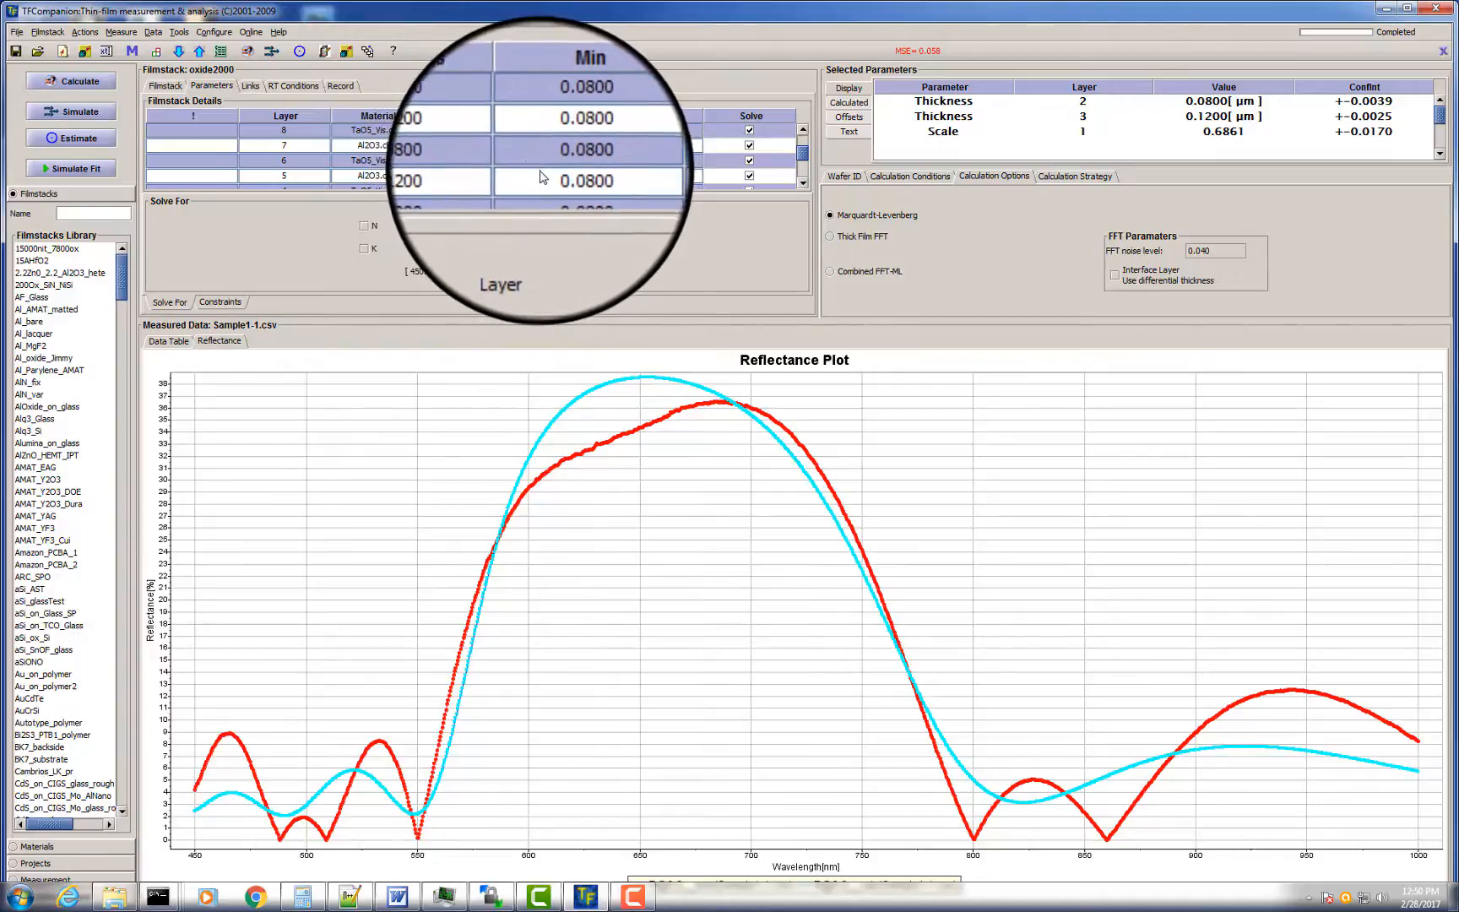
scroll(553, 170, "down", 2)
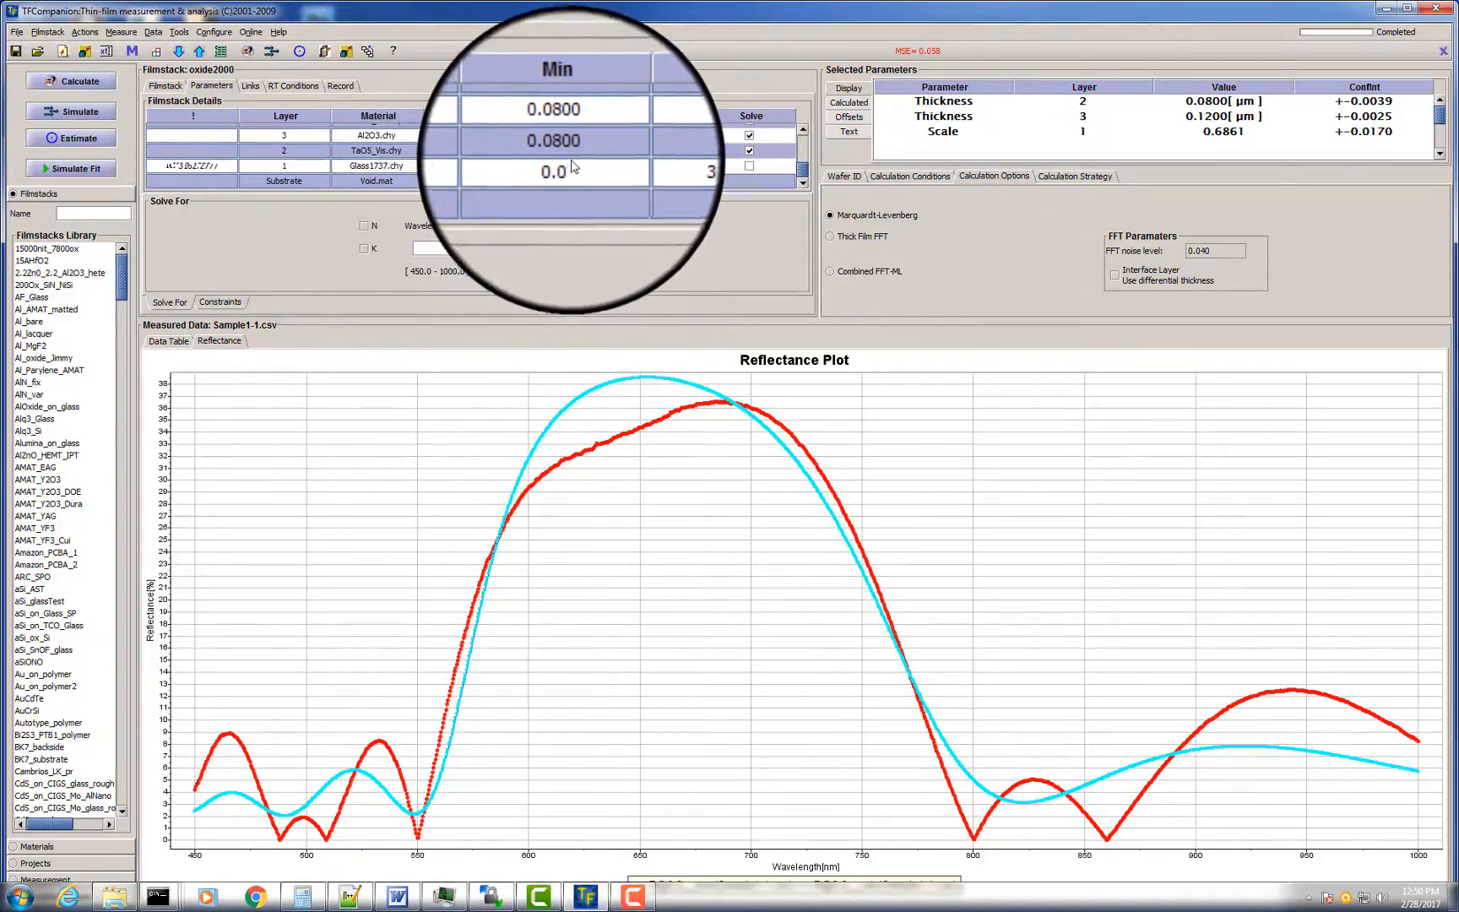
left_click(566, 152)
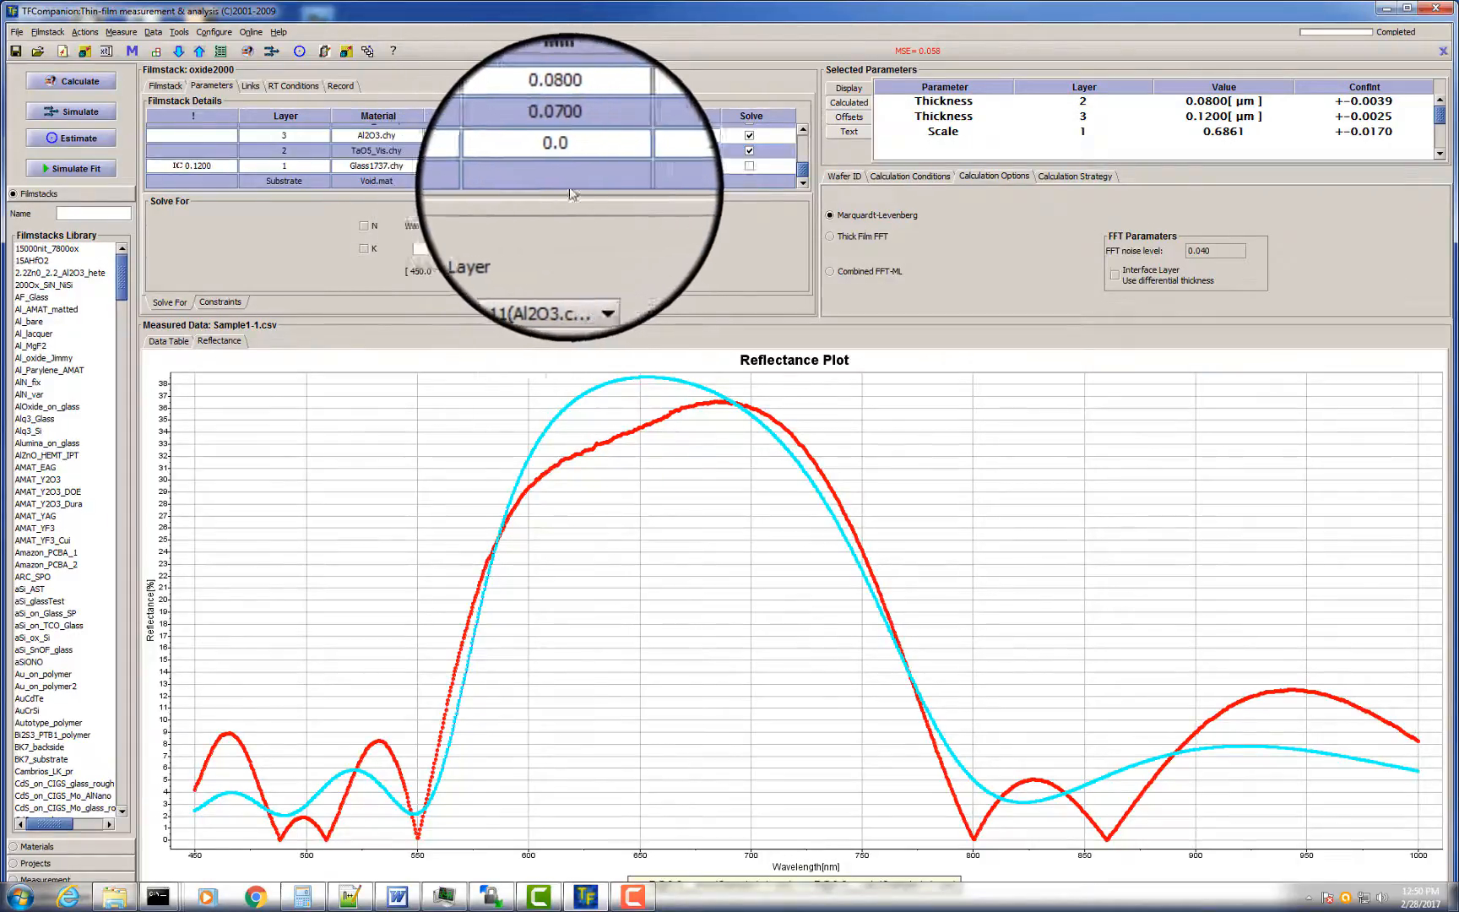
left_click(666, 153)
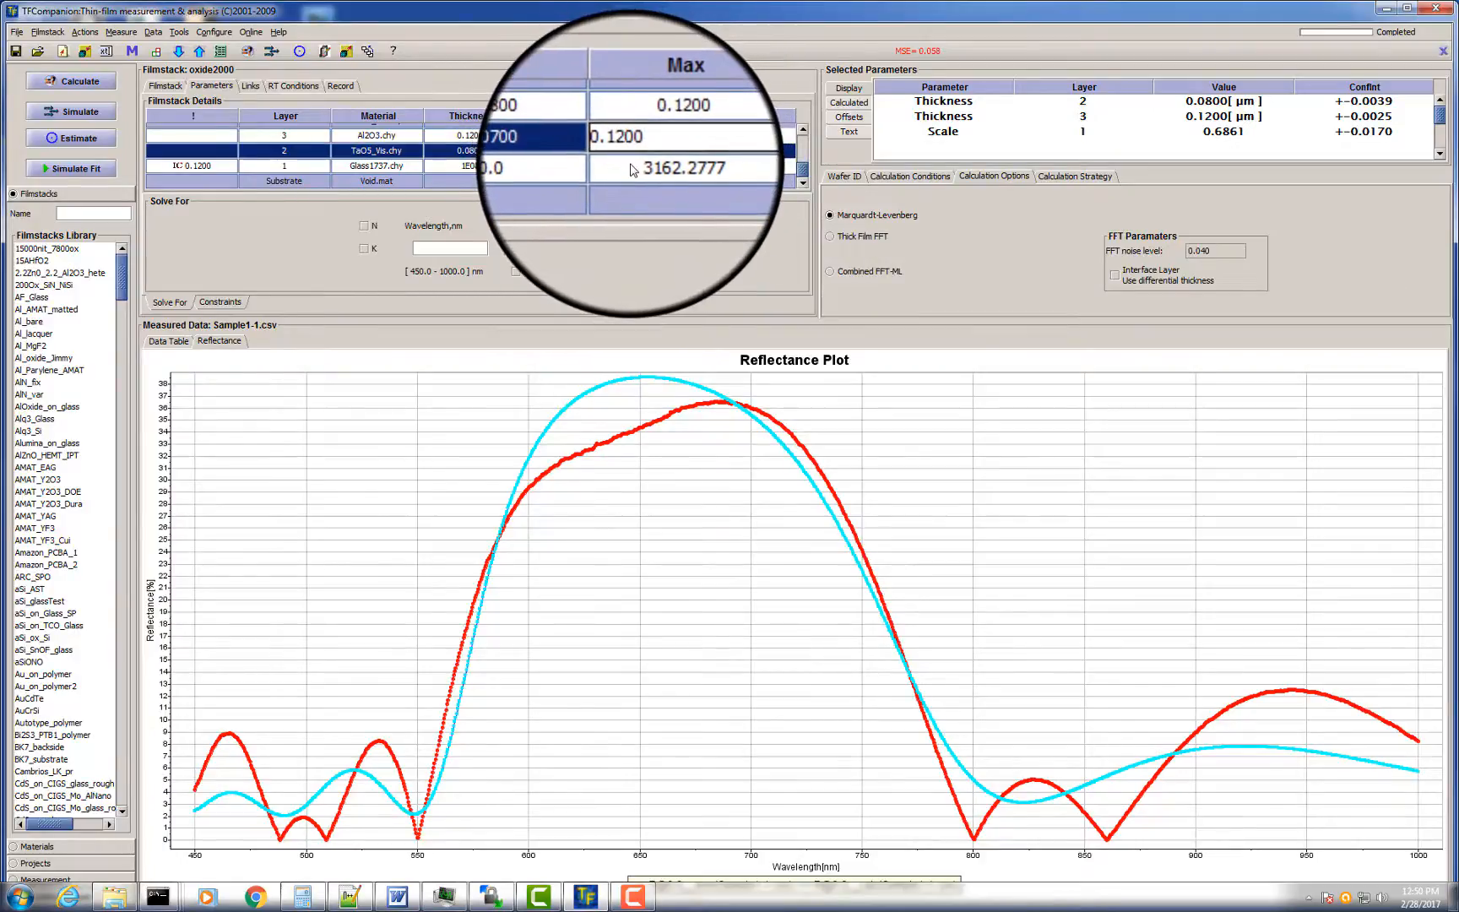
- Set the thickness limits of layer 3, Al2O3.chy, to a minimum of 0.0700 and a maximum of 0.1500
left_click(563, 138)
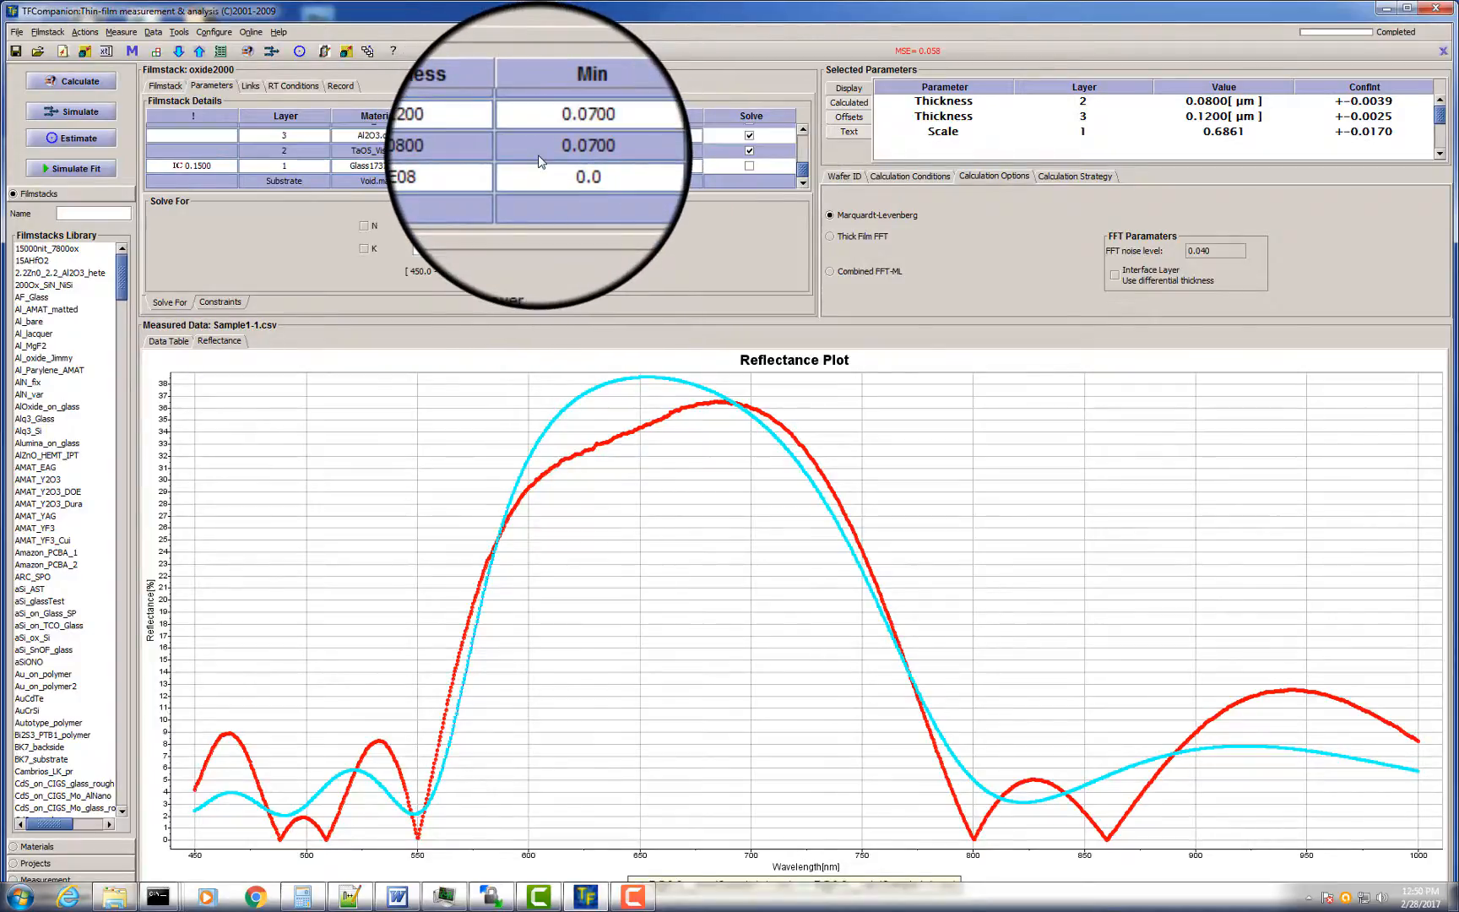
left_click(631, 132)
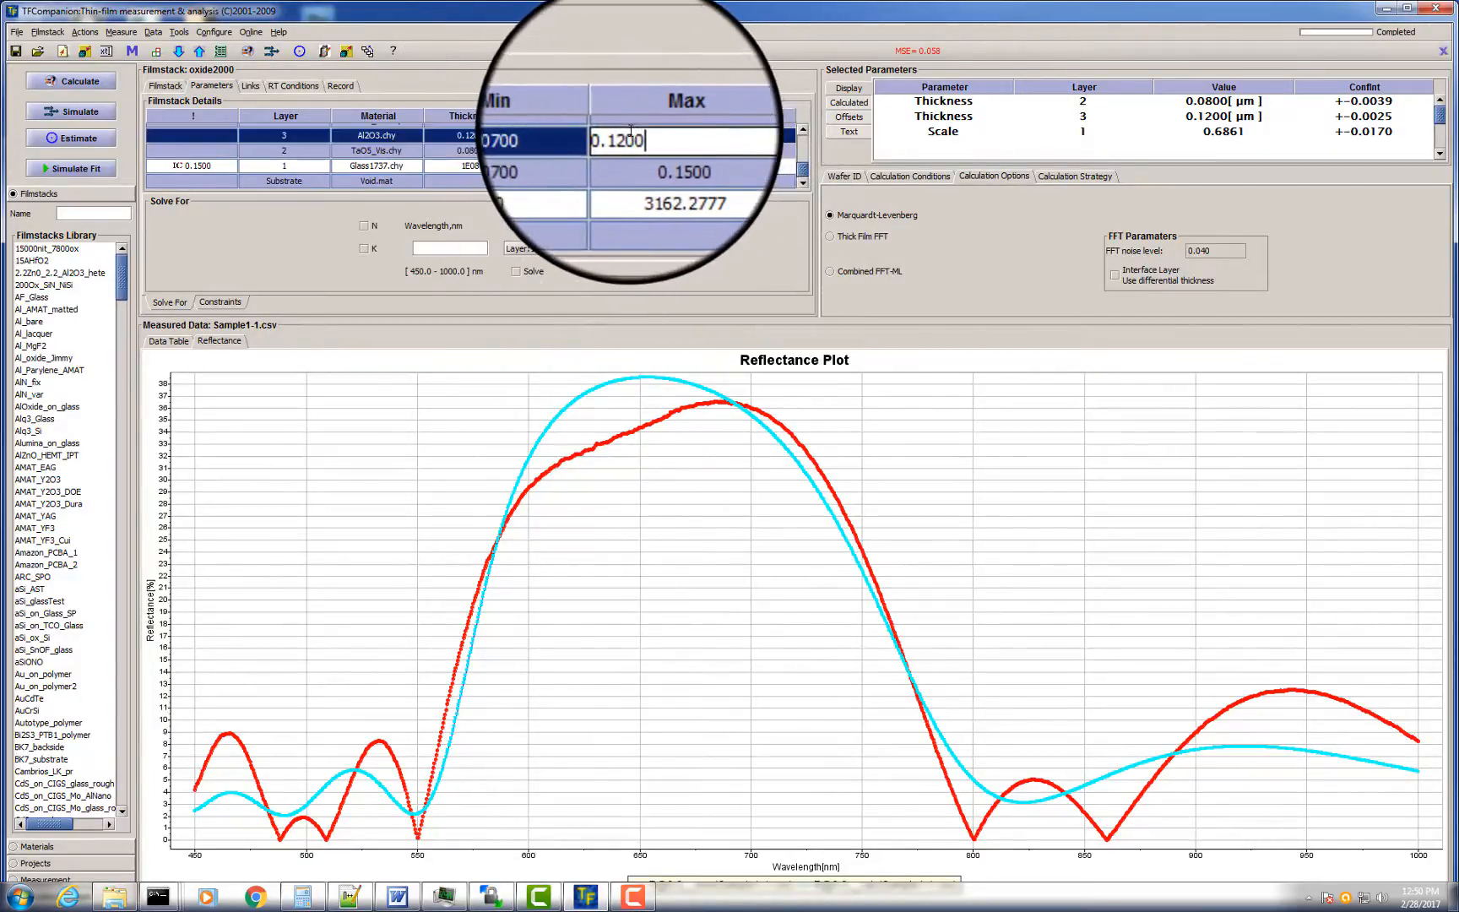
key("BackSpace")
type("5")
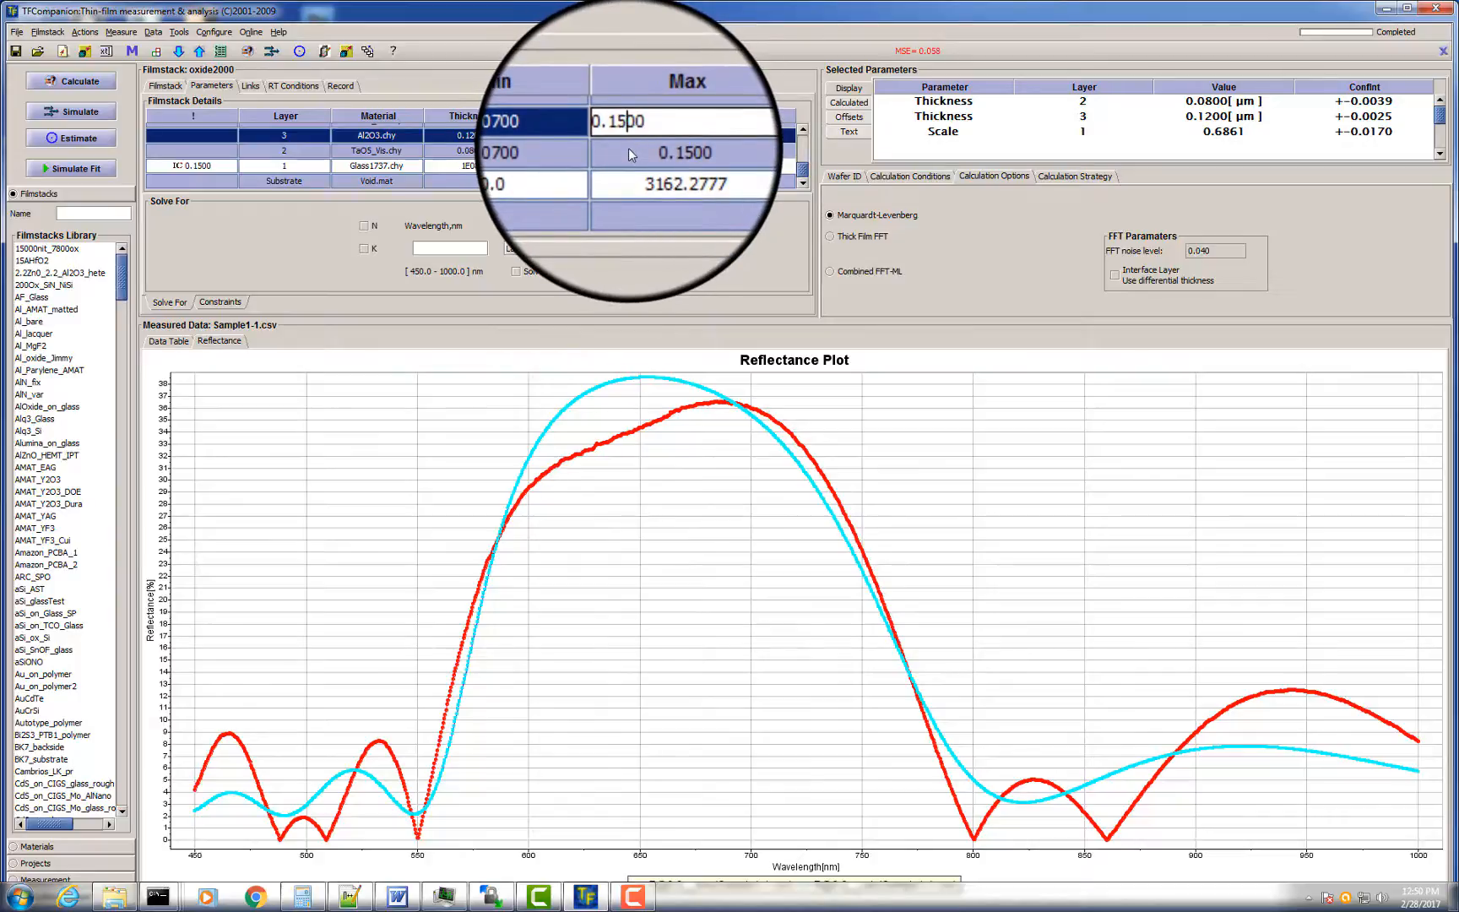
key("Return")
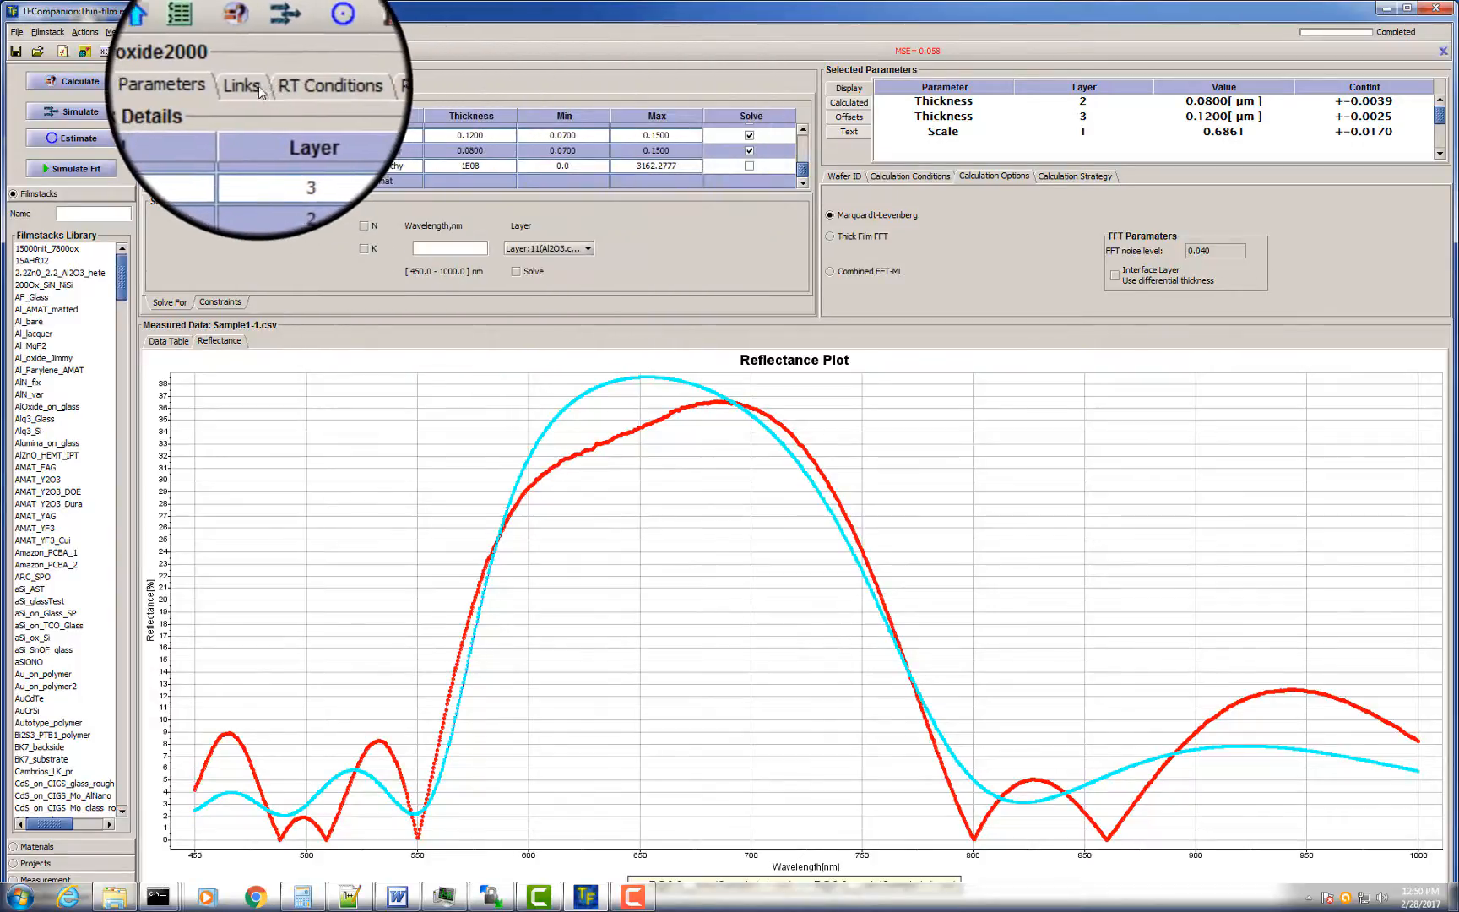
- Check the reflectance correction coefficients and the layer stack, and run the calculation
left_click(302, 84)
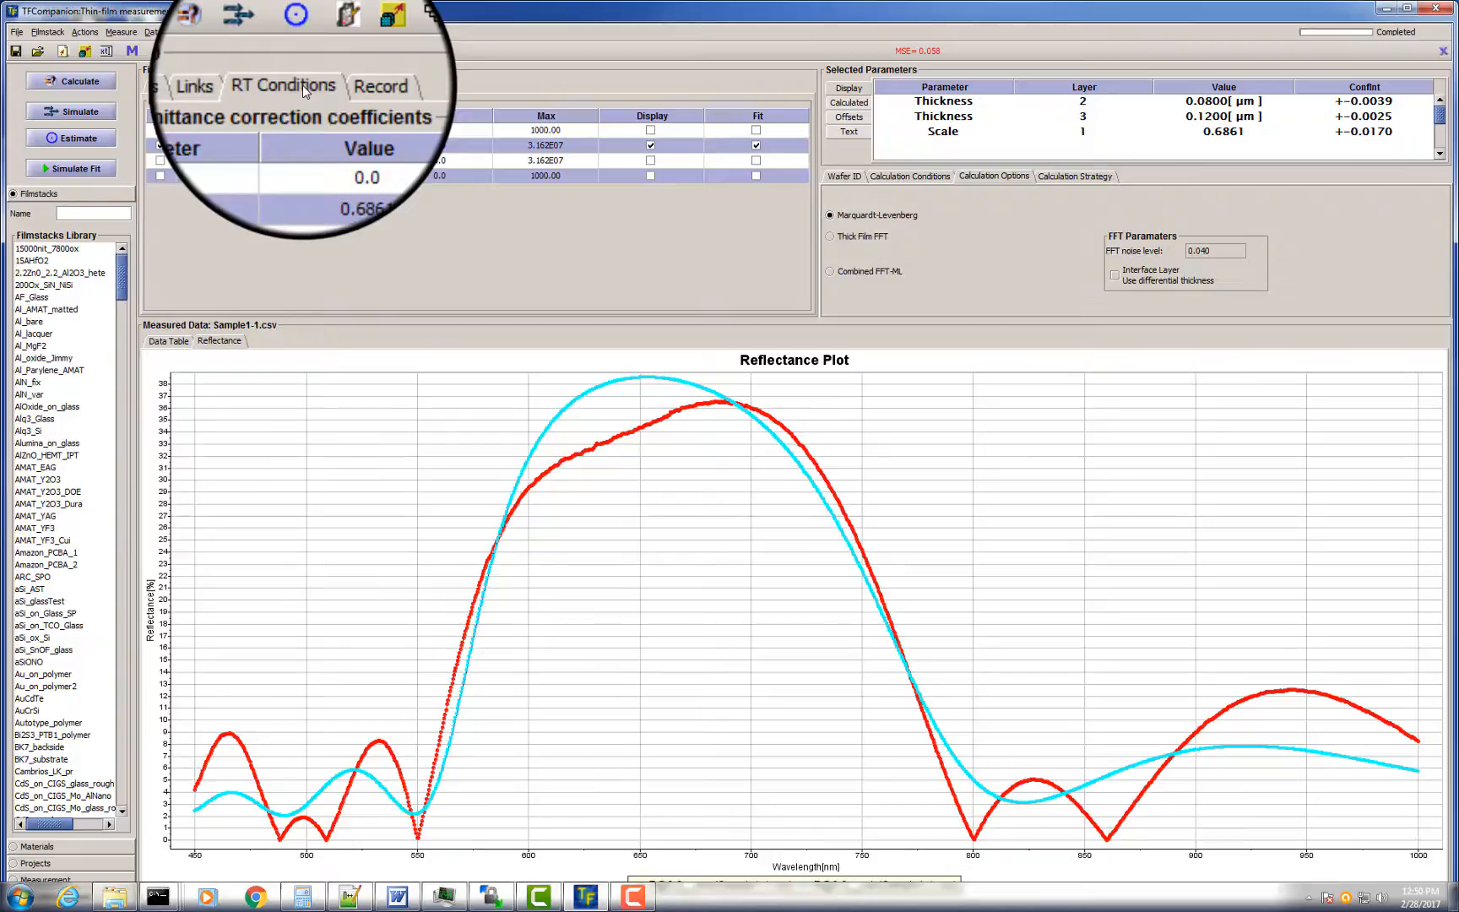
left_click(179, 89)
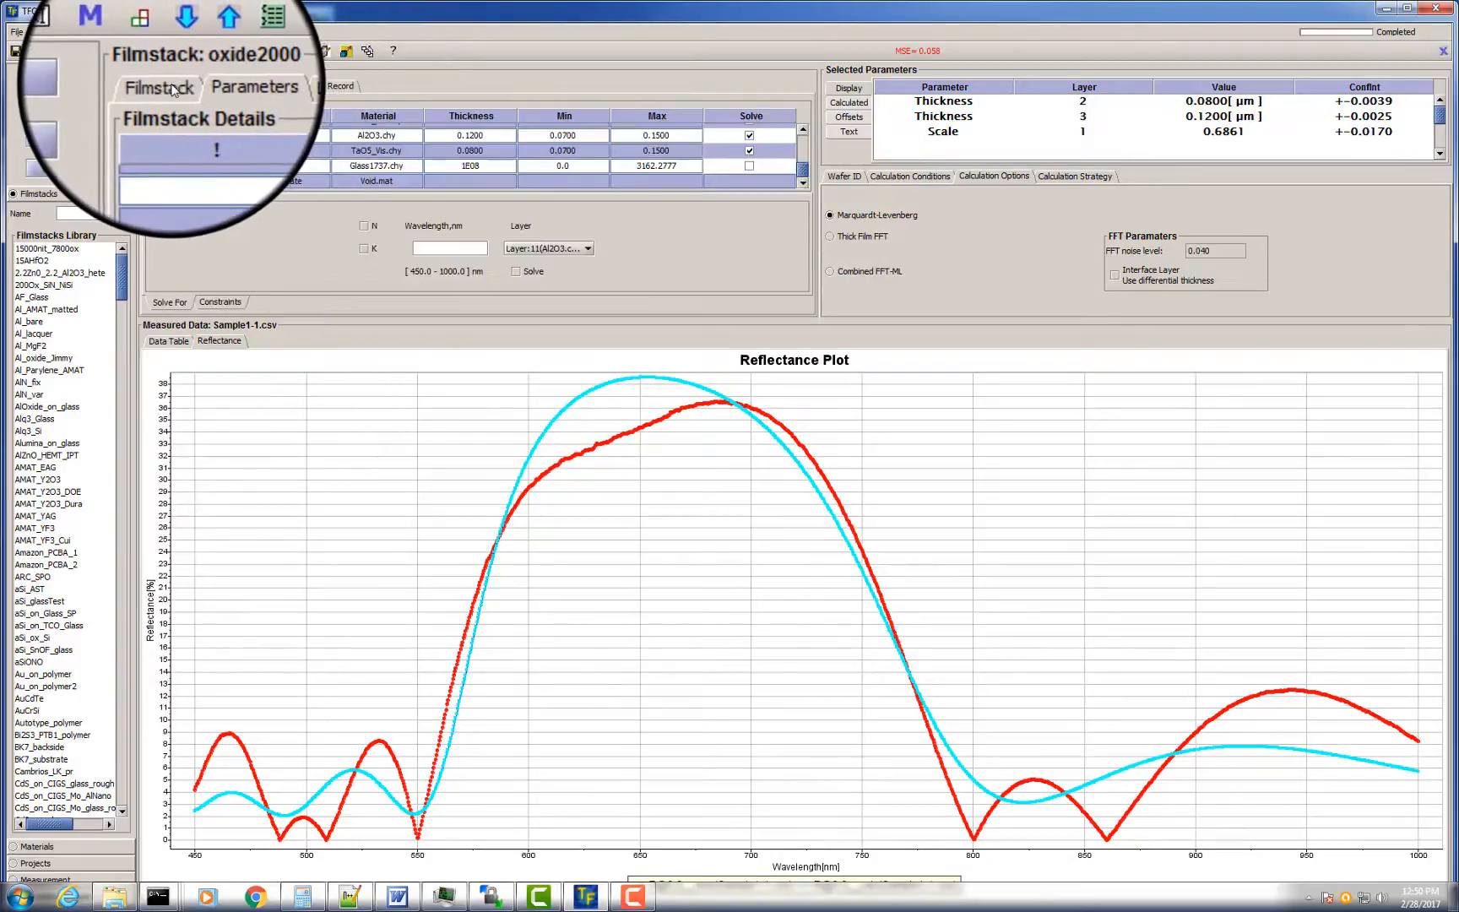
left_click(173, 90)
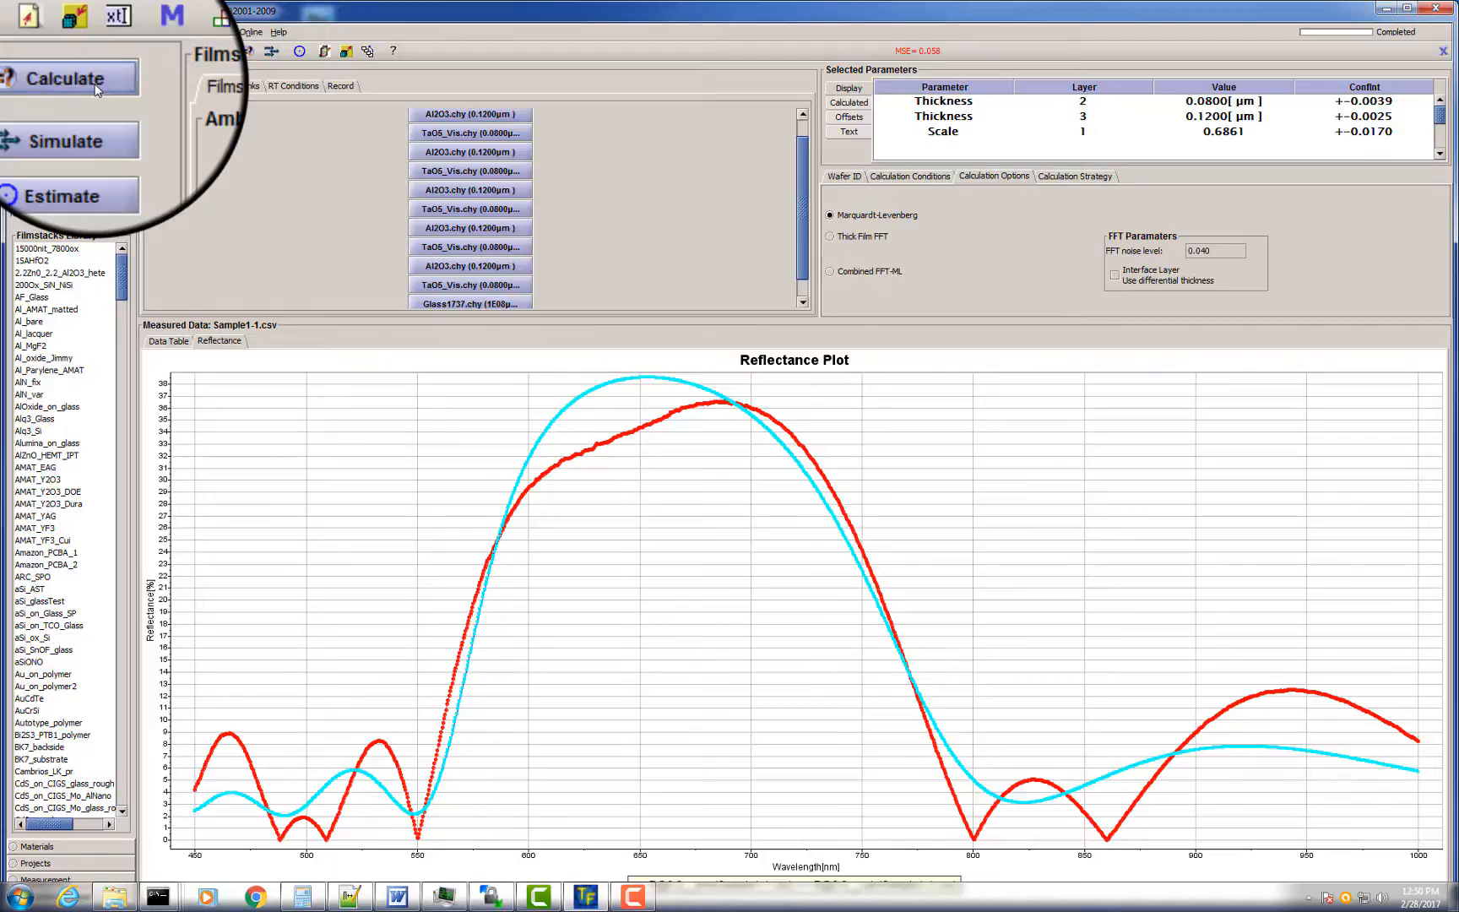
left_click(98, 88)
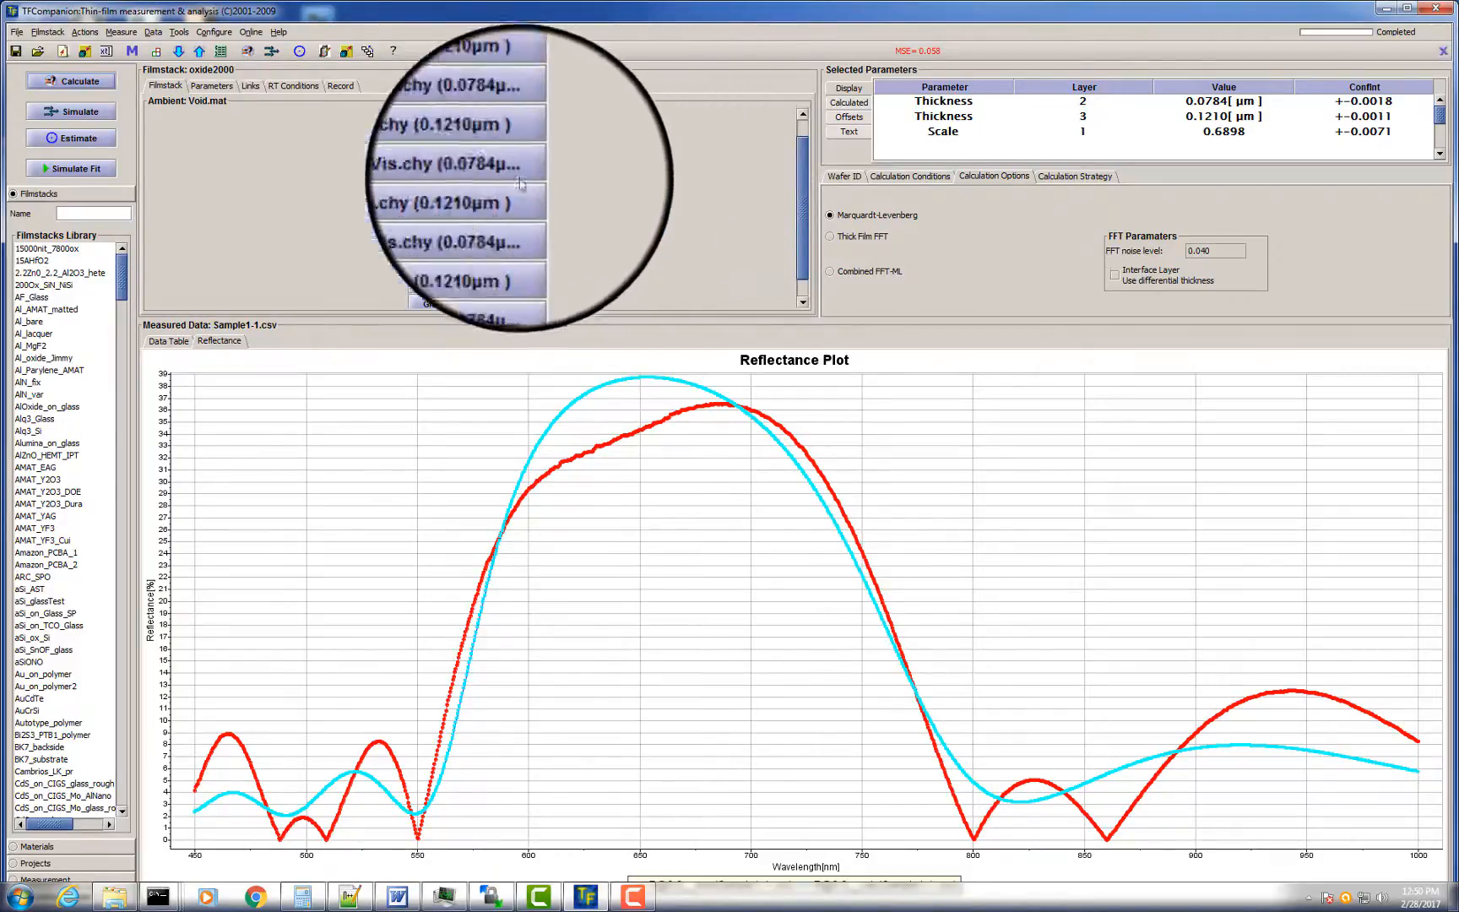
- Unlink the master nodes 2_Layer and 3_Layer so that every layer of the filmstack is independent
left_click(254, 91)
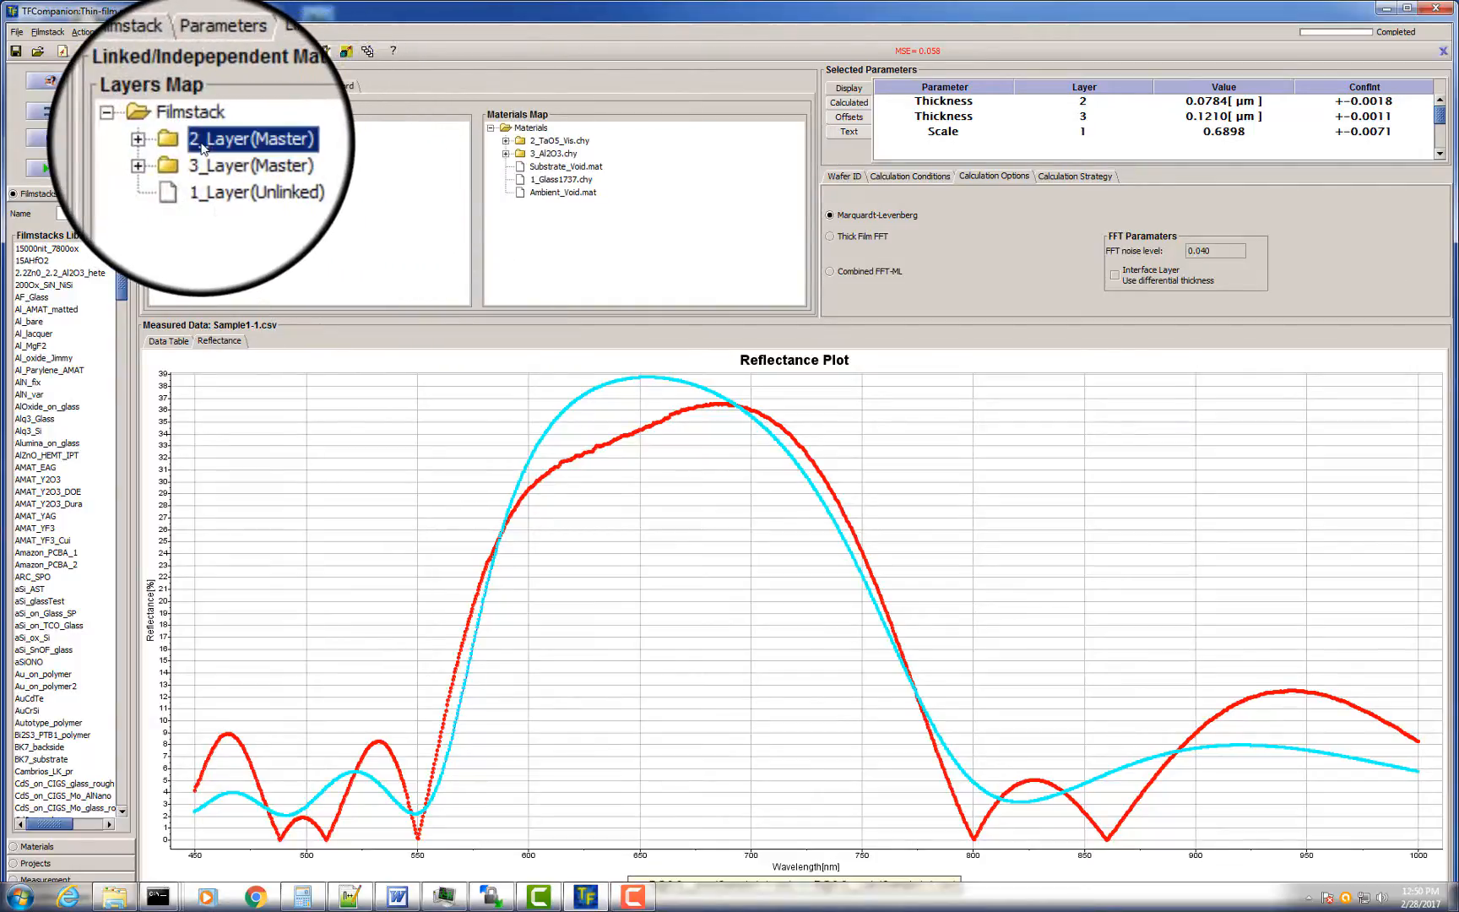
right_click(203, 146)
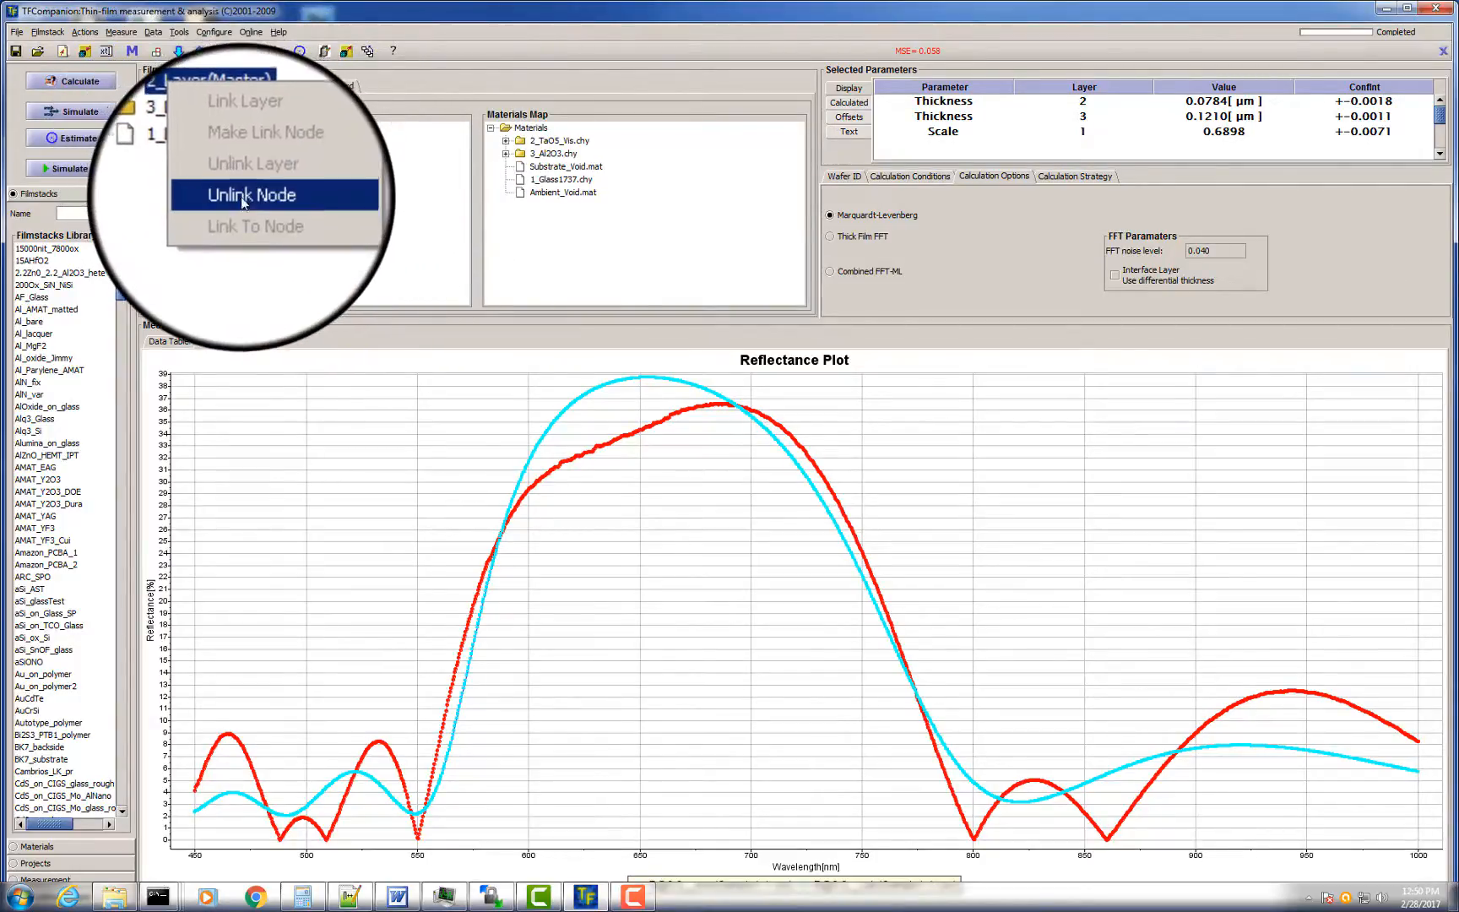
left_click(238, 197)
left_click(222, 143)
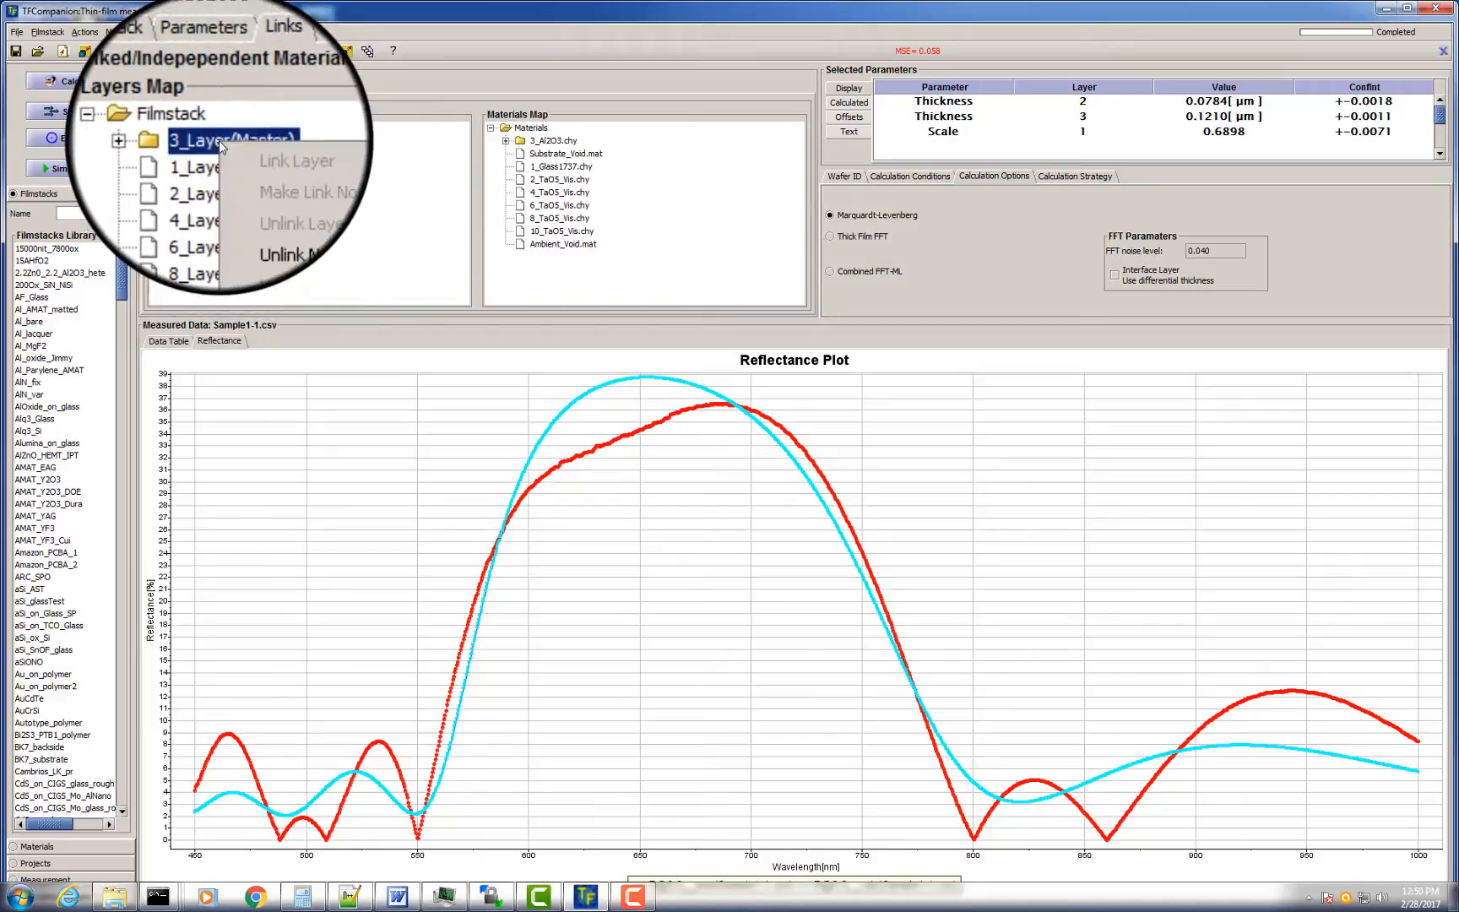
left_click(253, 197)
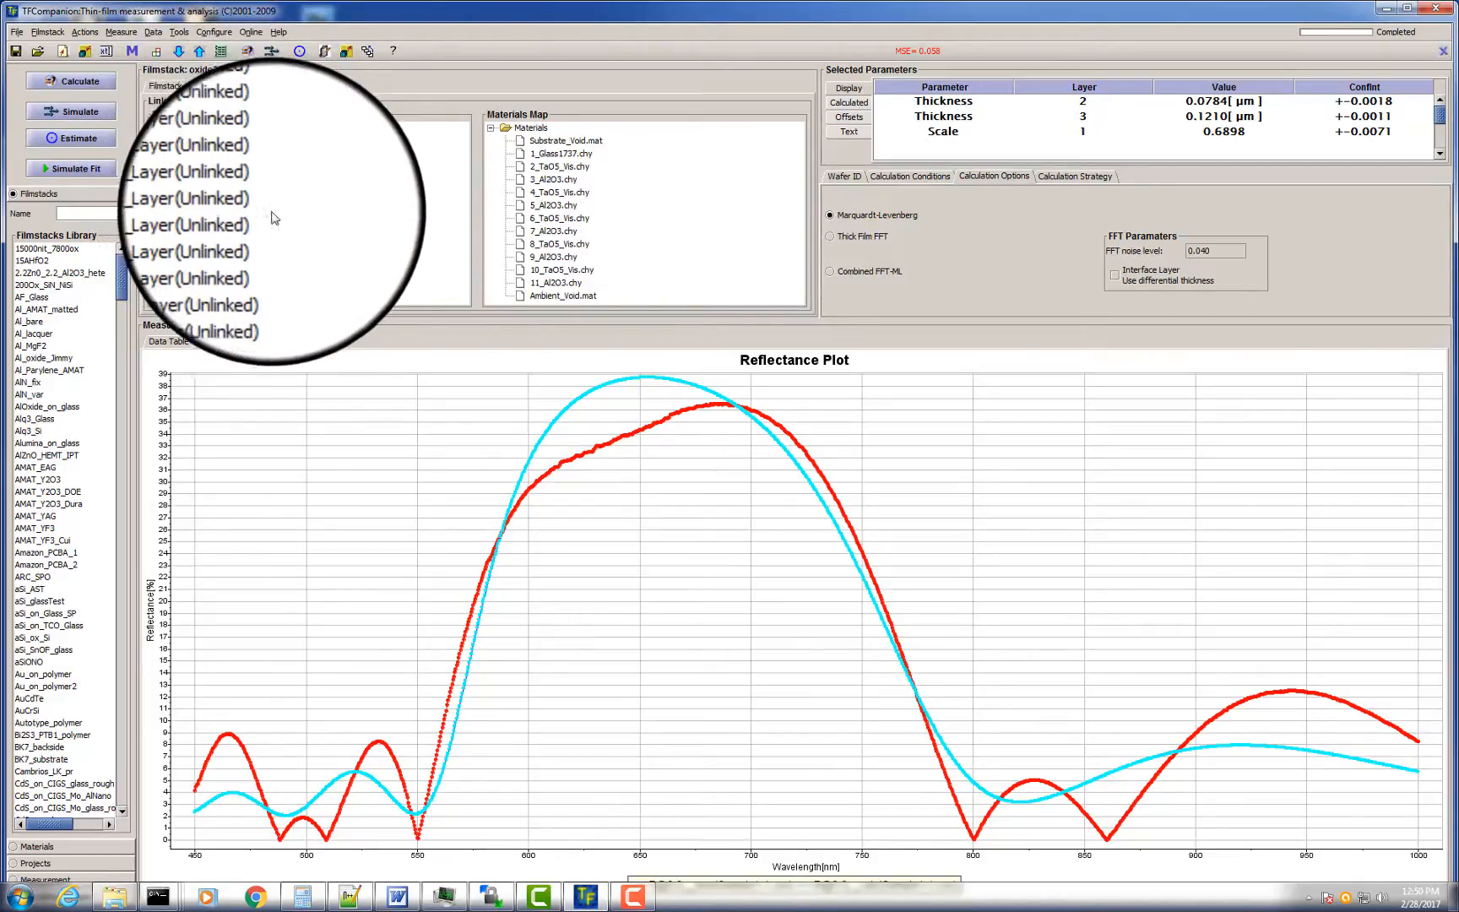
- Exclude the 1_Scale correction coefficient from the fit, run the calculation, and review the resulting layer thicknesses
left_click(294, 90)
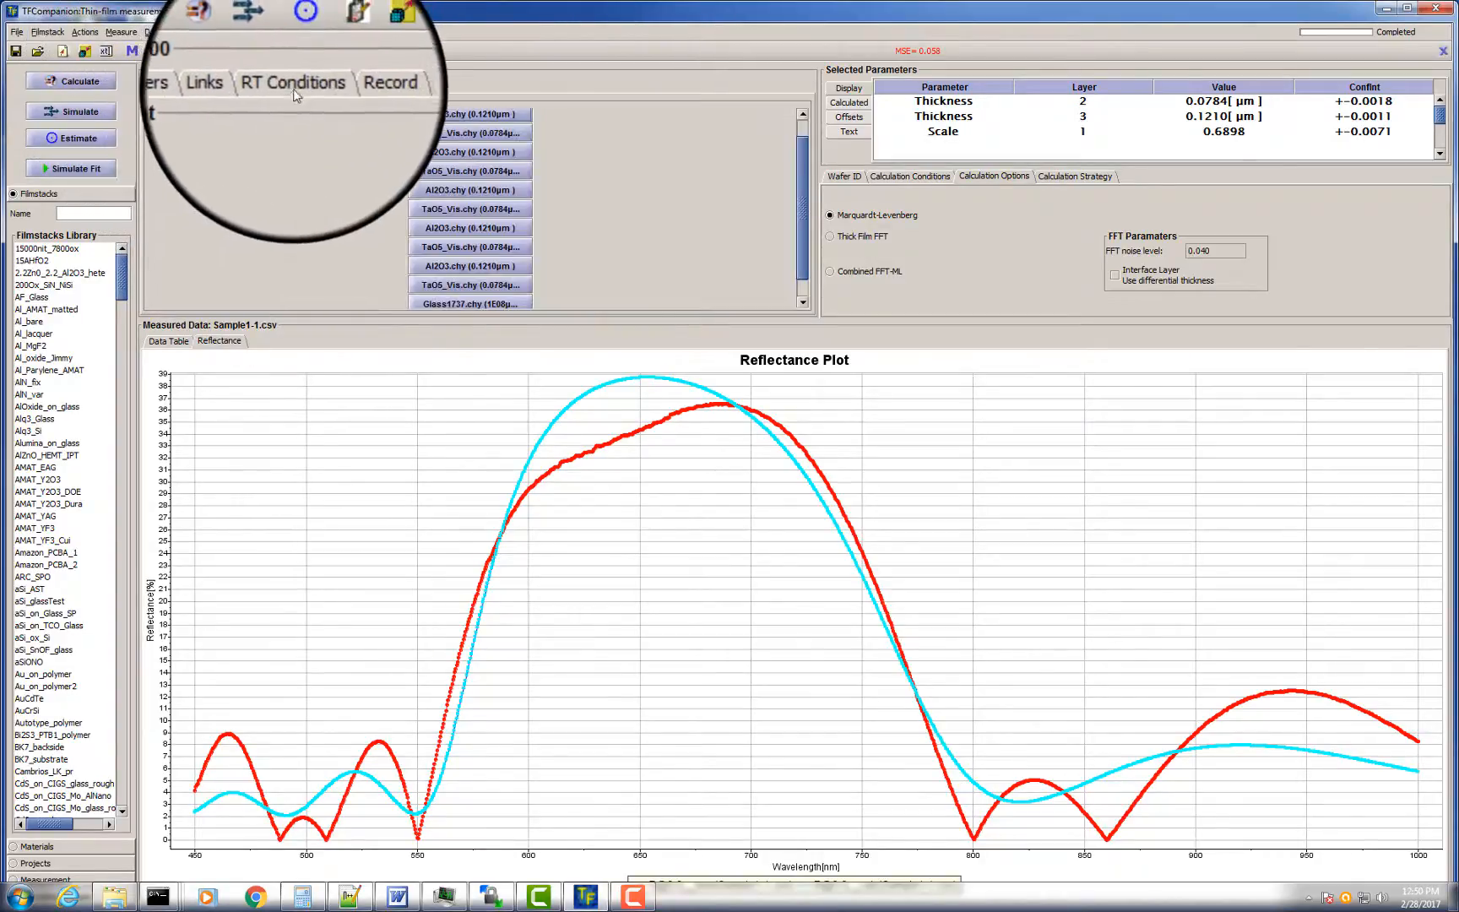
left_click(755, 147)
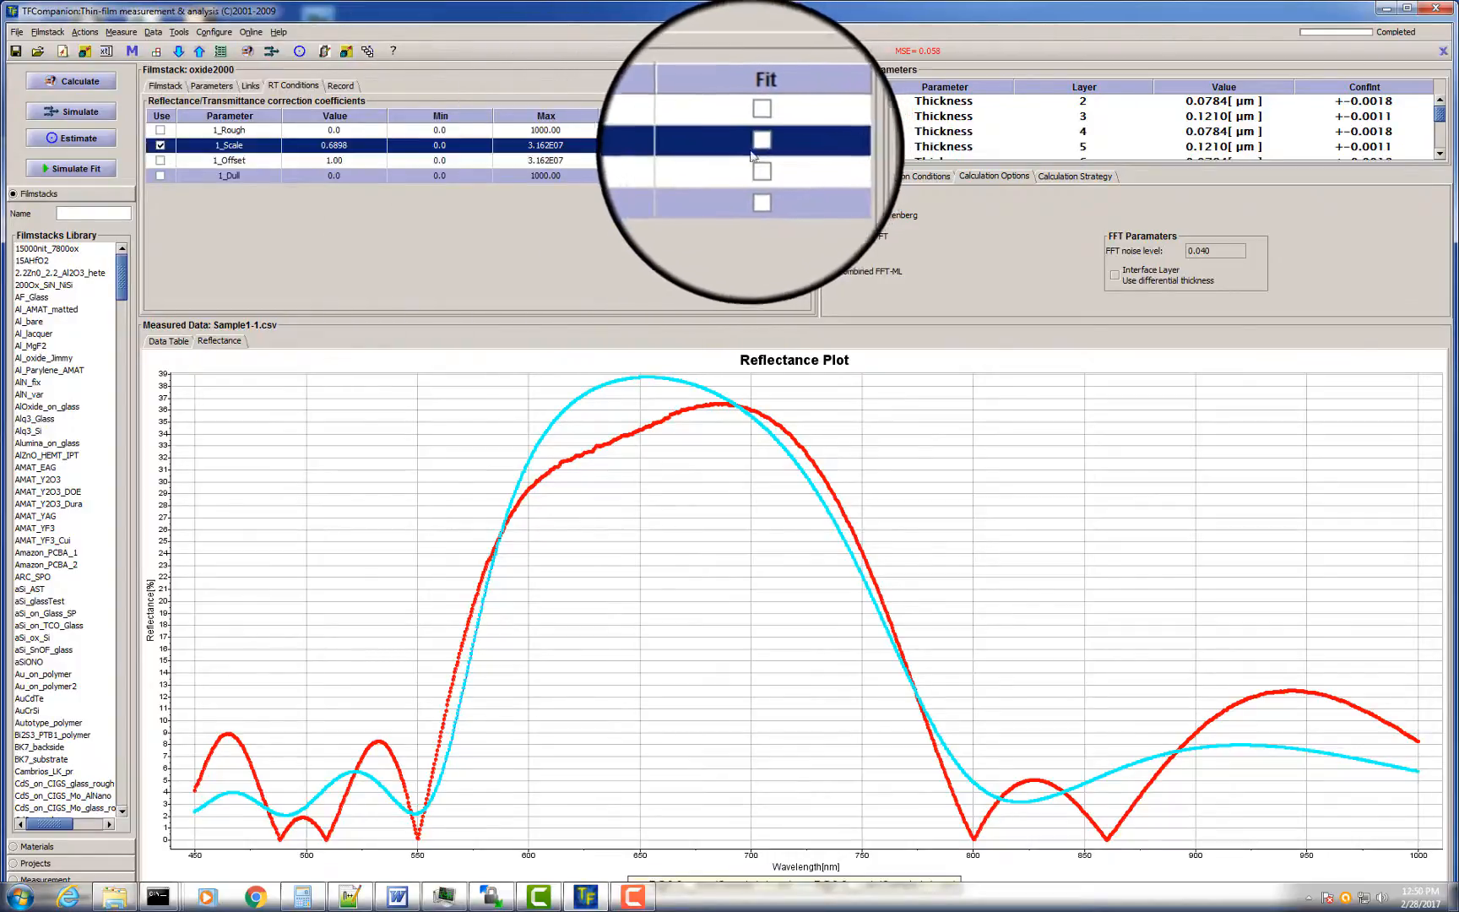
left_click(165, 86)
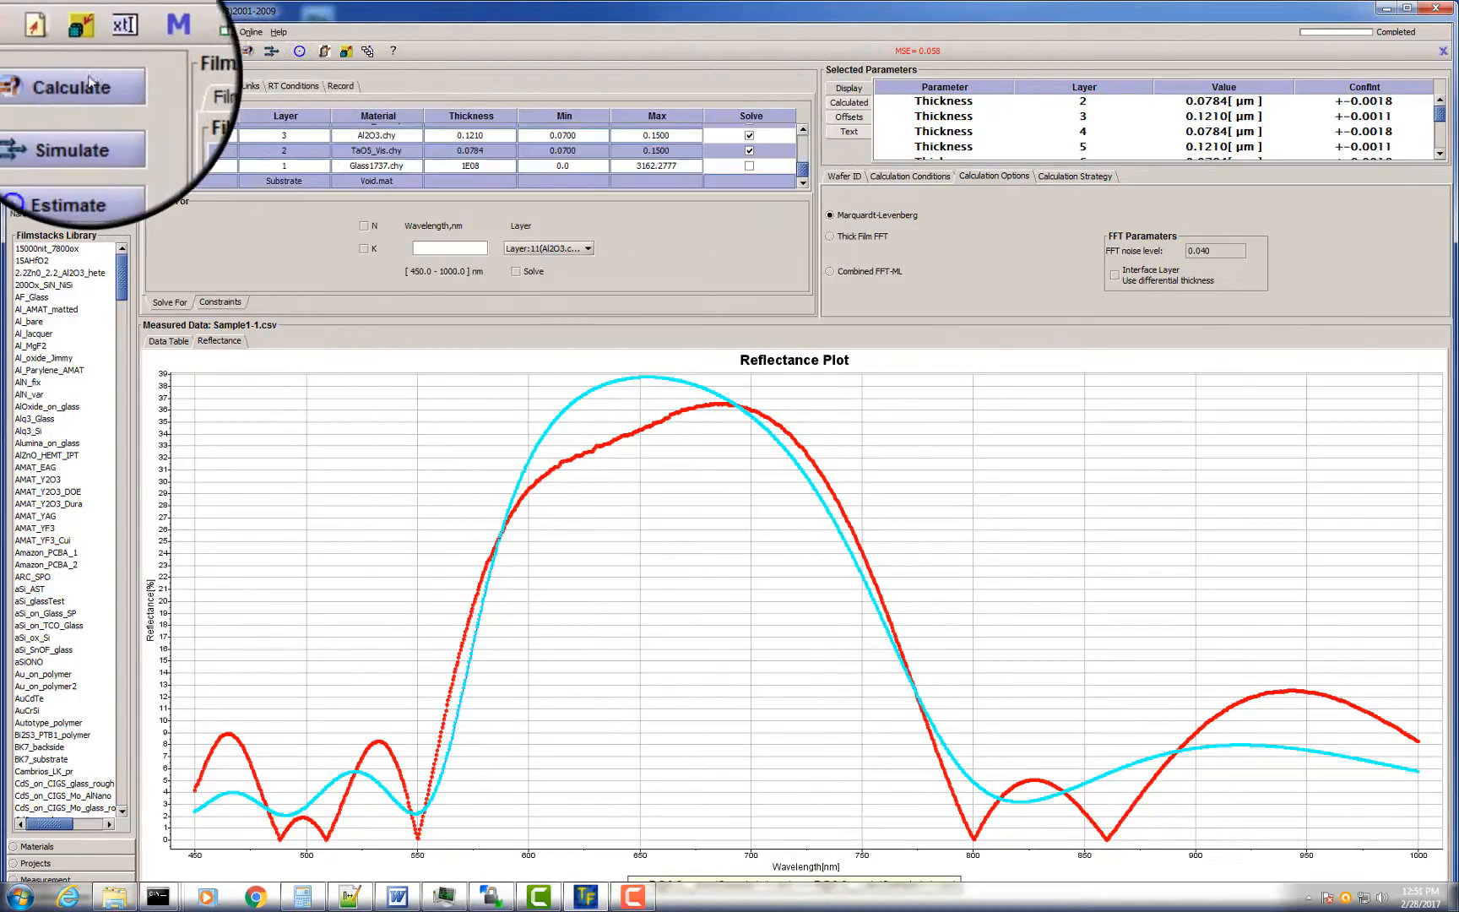
left_click(89, 82)
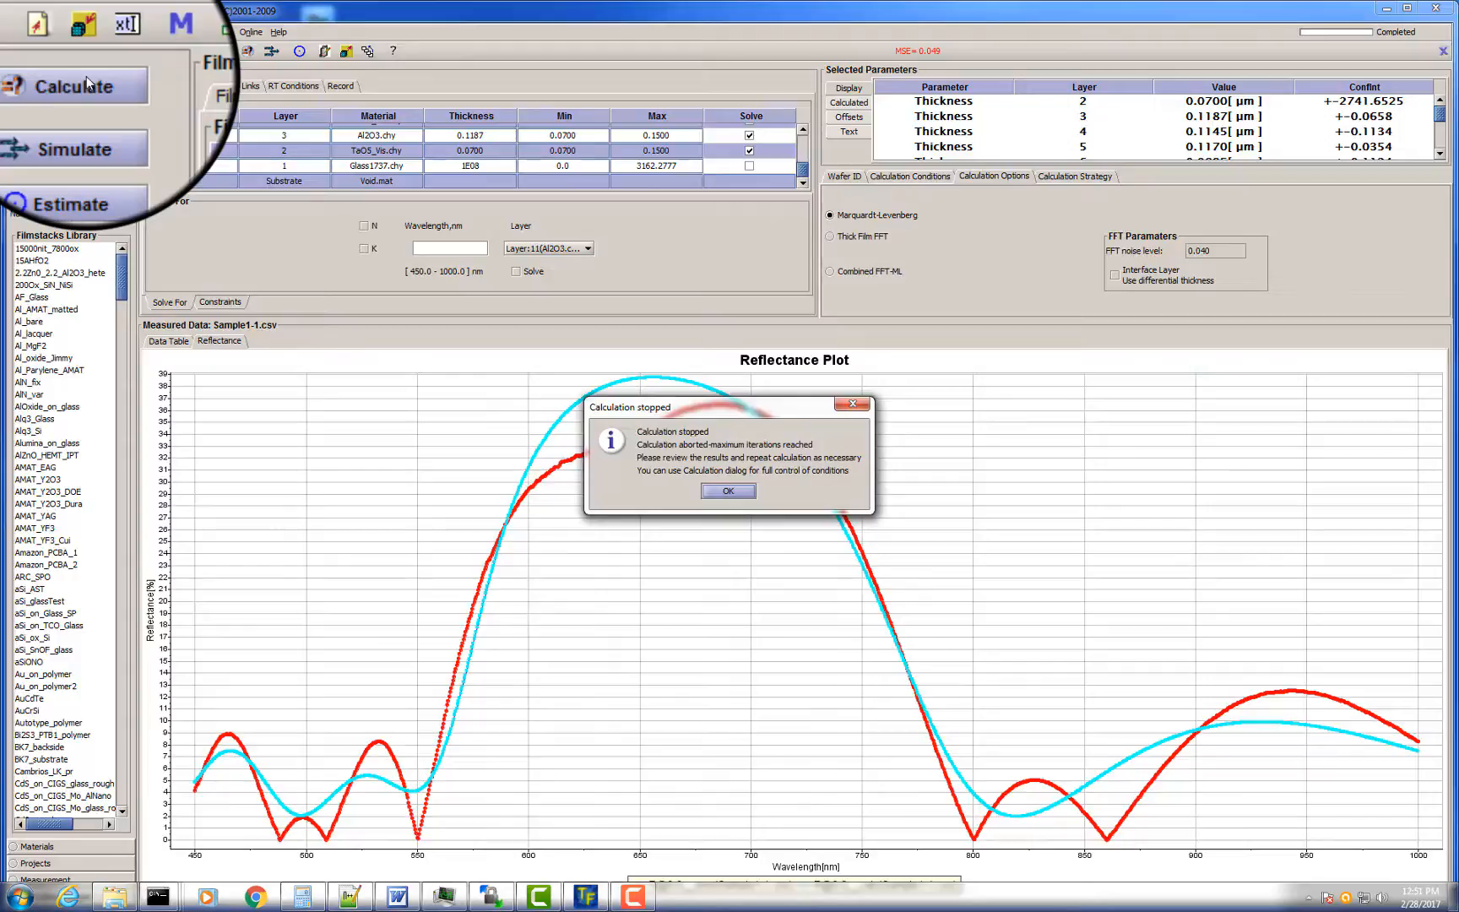
left_click(723, 490)
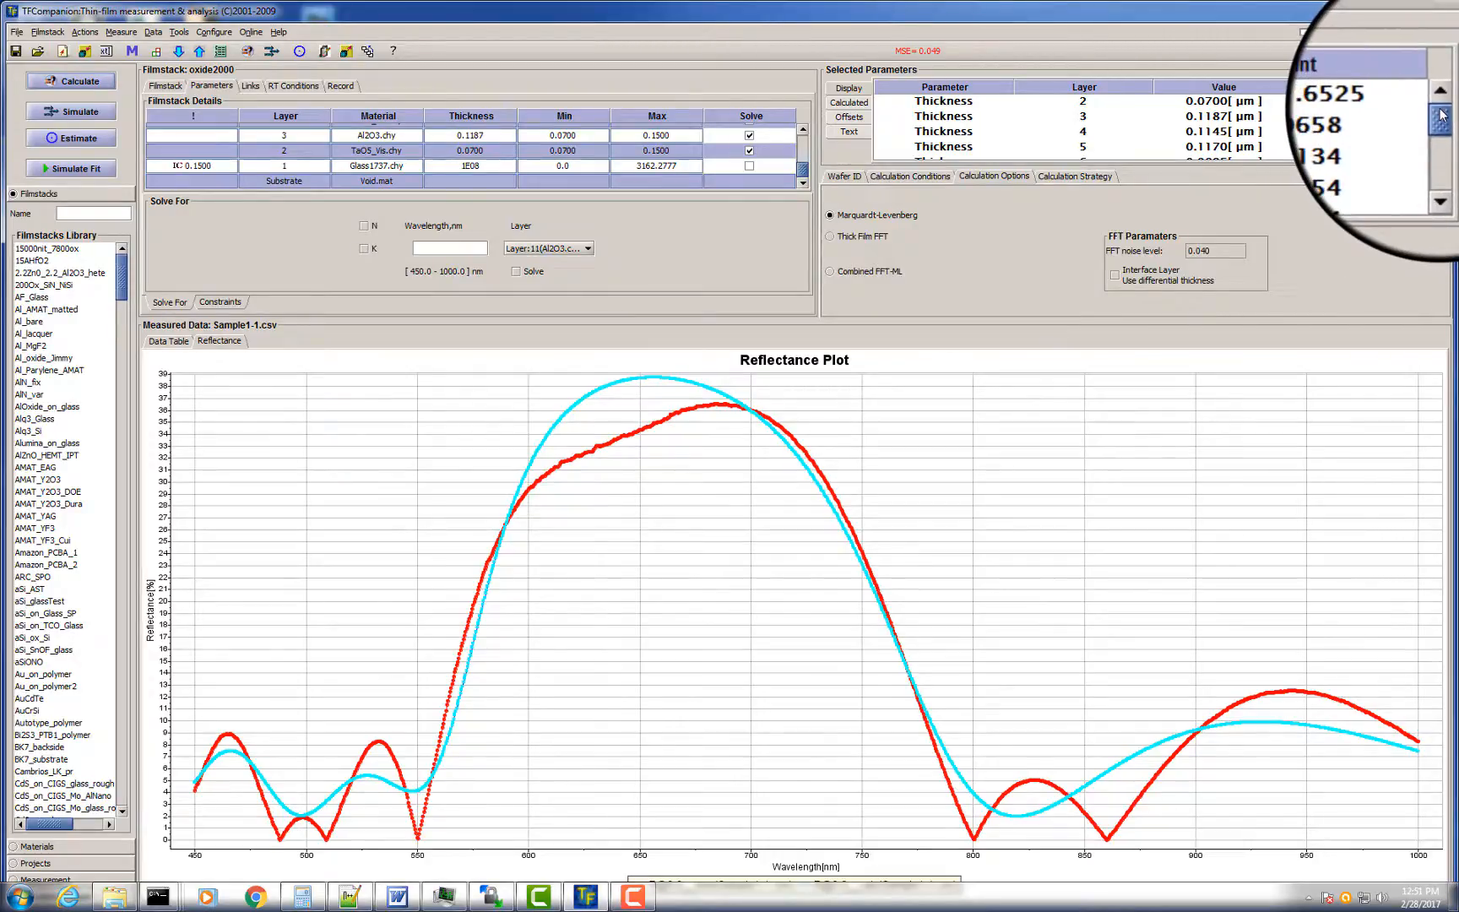
left_click_drag(1441, 116, 1445, 152)
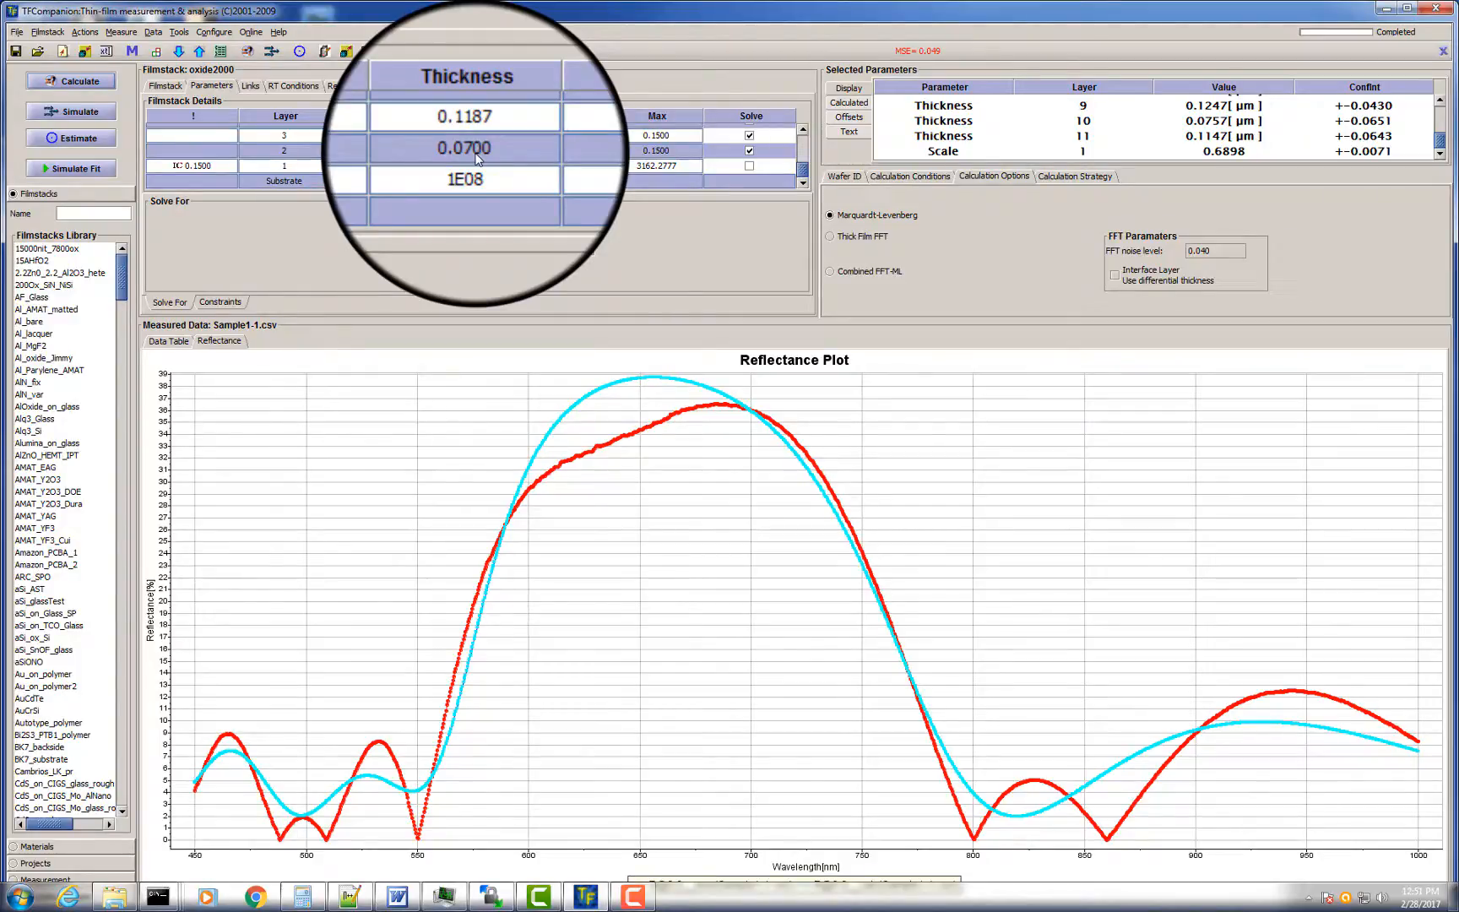
- Link the TaO5_Vis materials under 2_TaO5_Vis.chy and the Al2O3 materials under 3_Al2O3.chy, leaving the layers unlinked
left_click(253, 89)
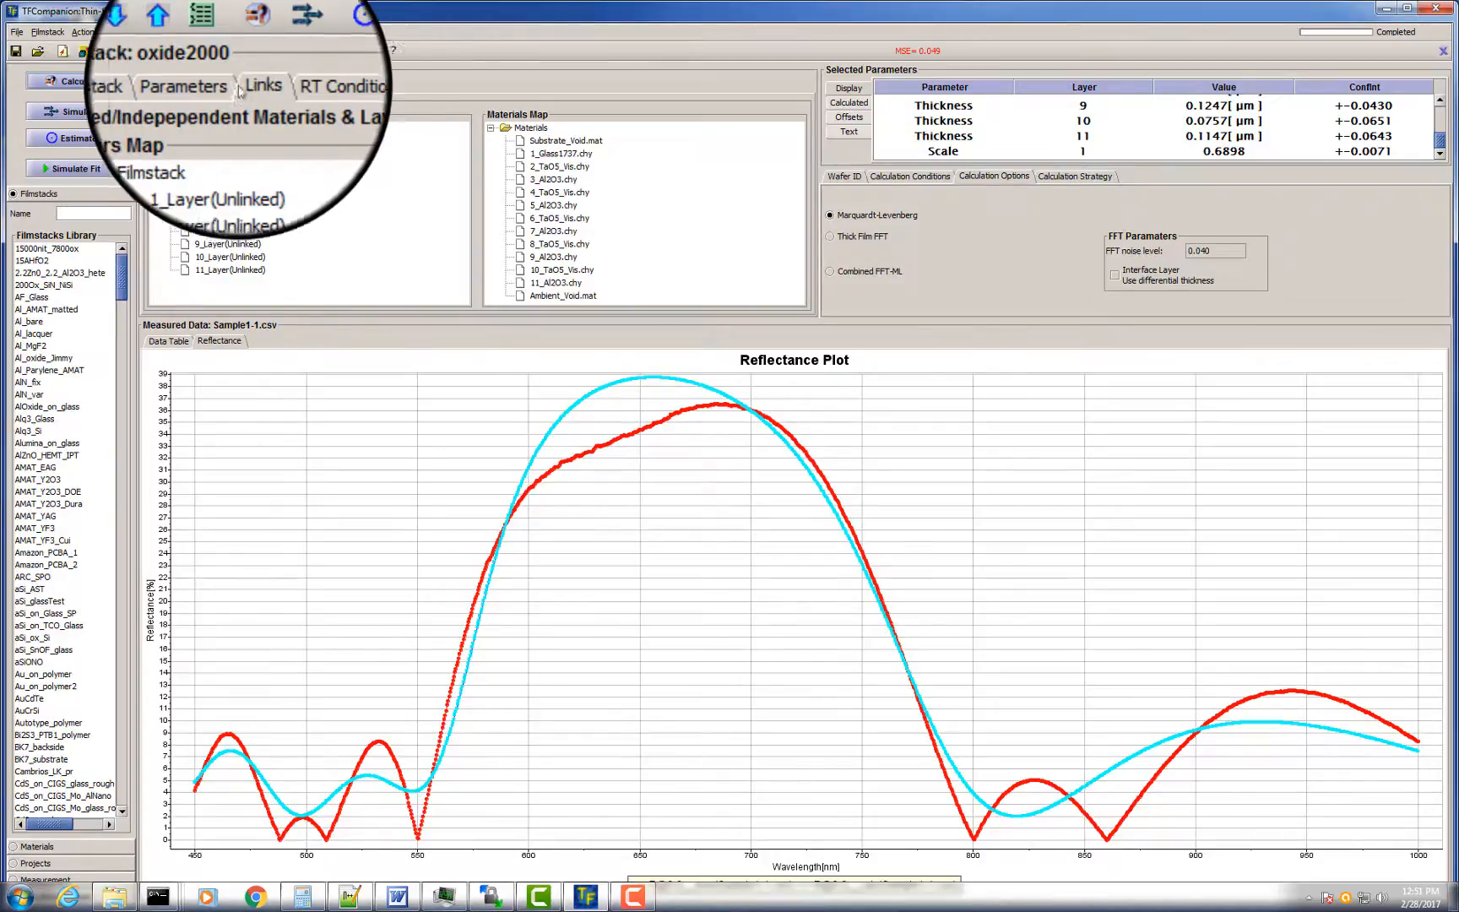
left_click(181, 89)
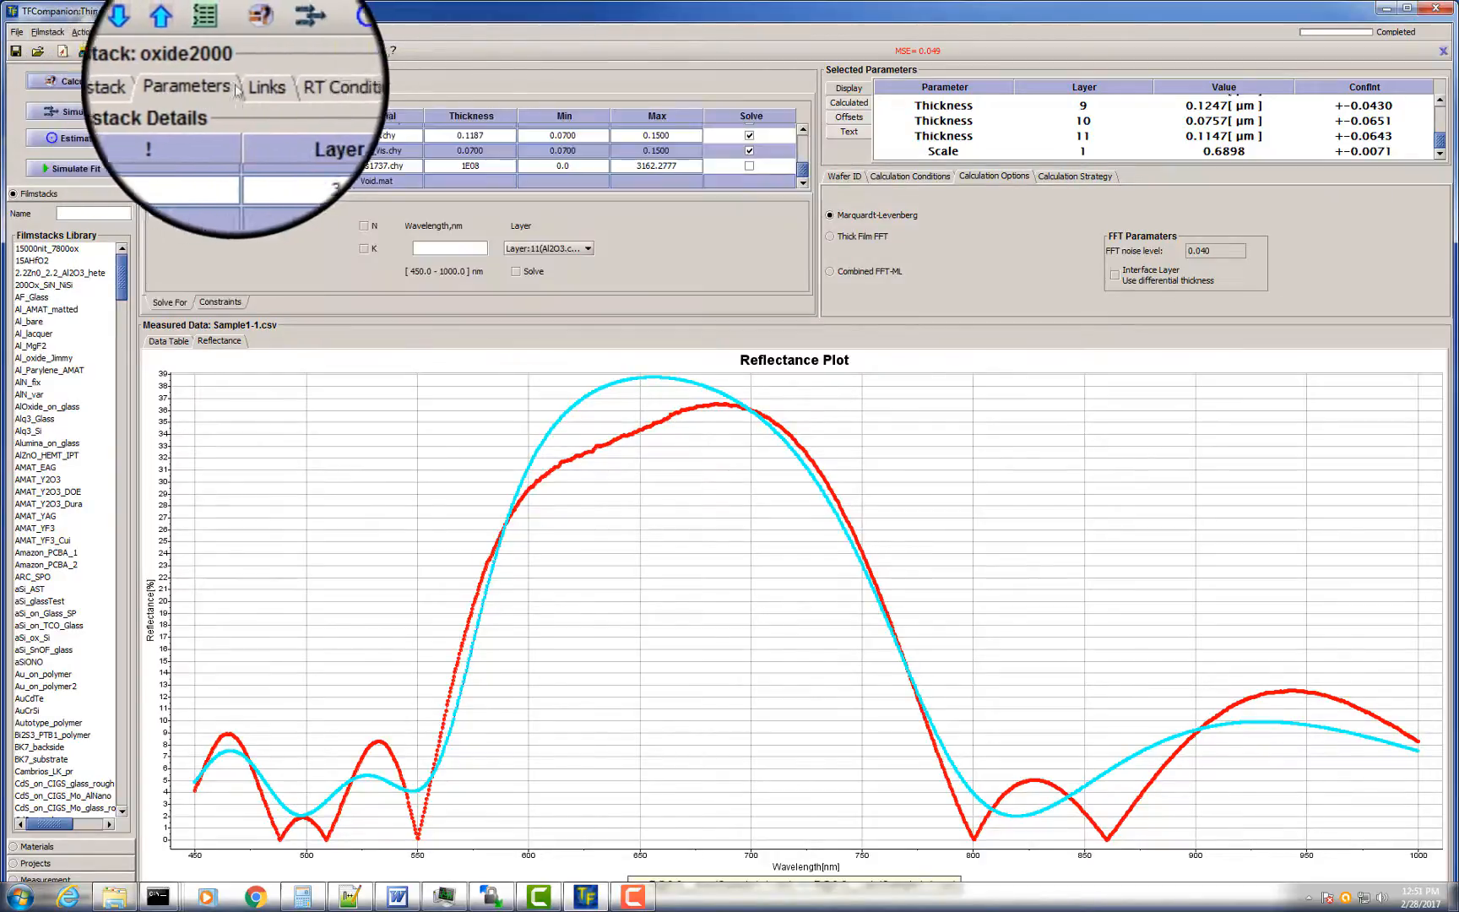
left_click(260, 92)
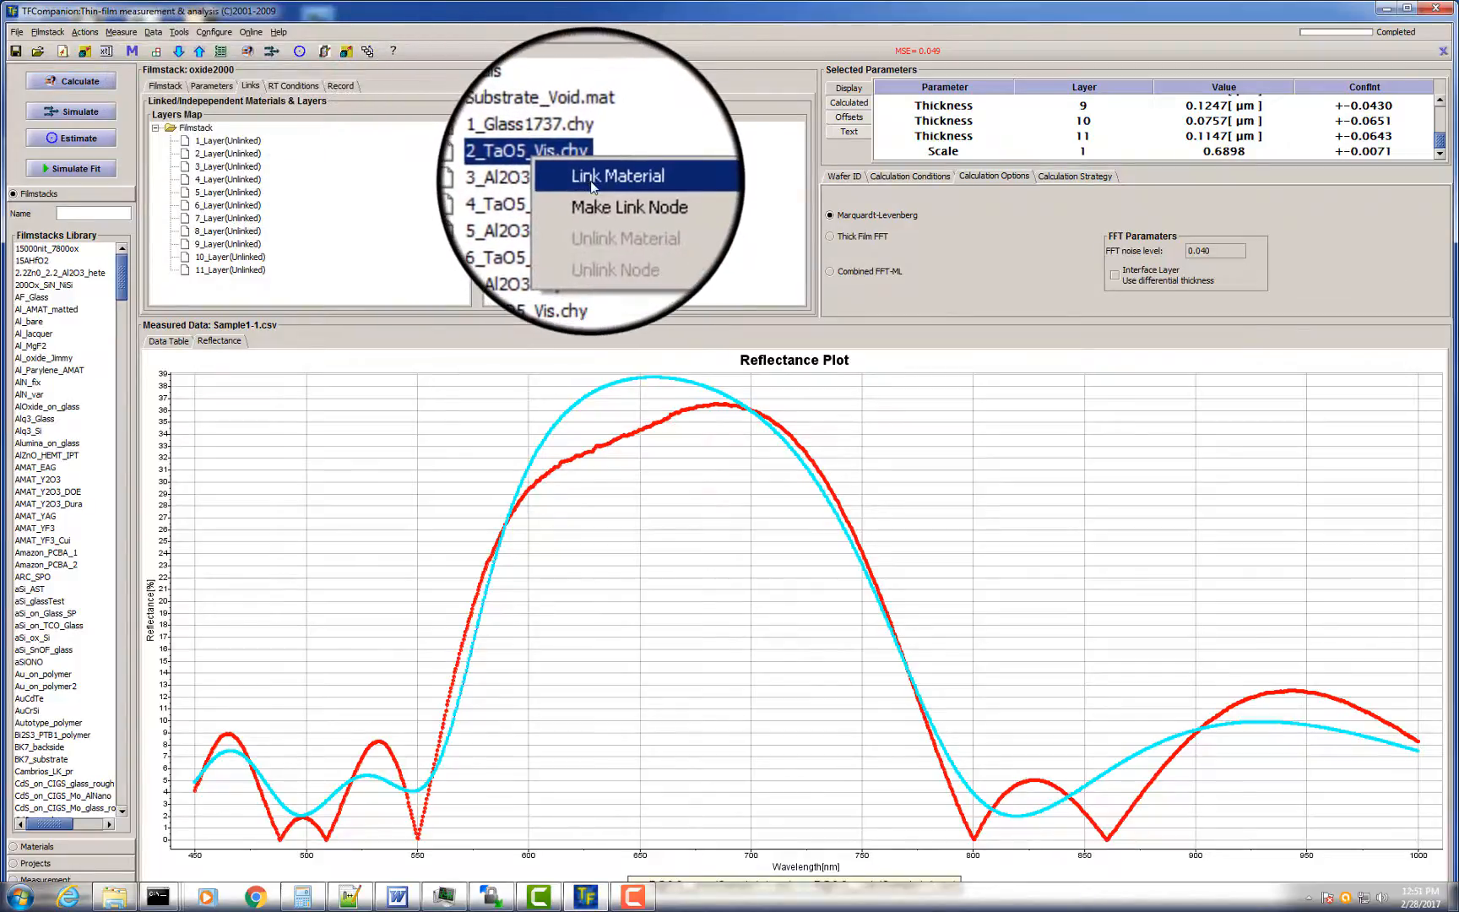
left_click(586, 182)
left_click(554, 185)
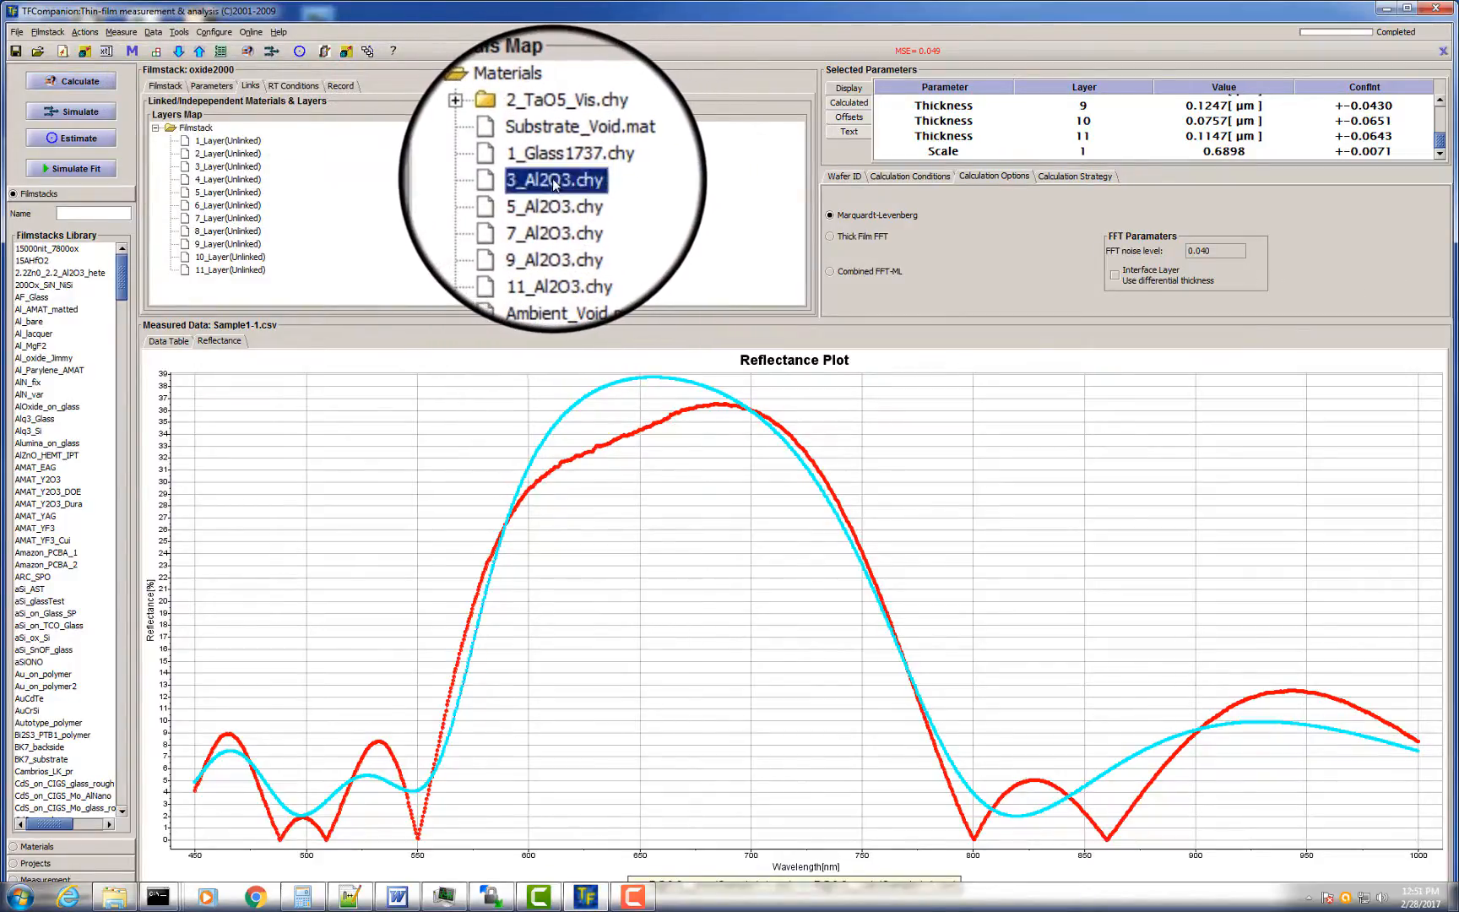
right_click(555, 185)
left_click(562, 187)
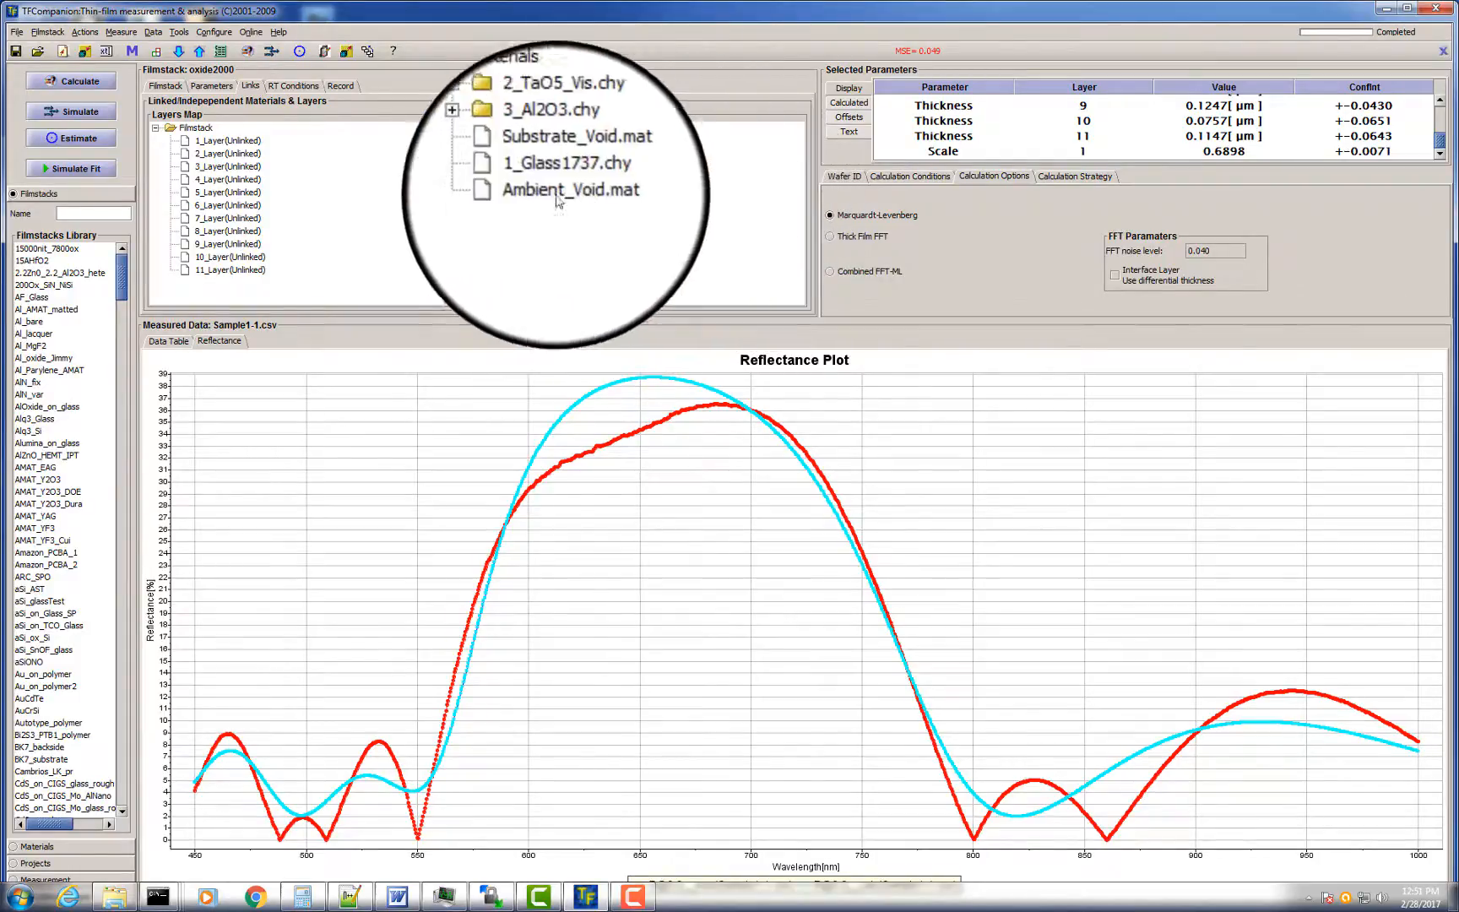
- Exclude the thicknesses of all Al2O3 and TaO5_Vis layers, 2 to 11, from the fit
left_click(177, 88)
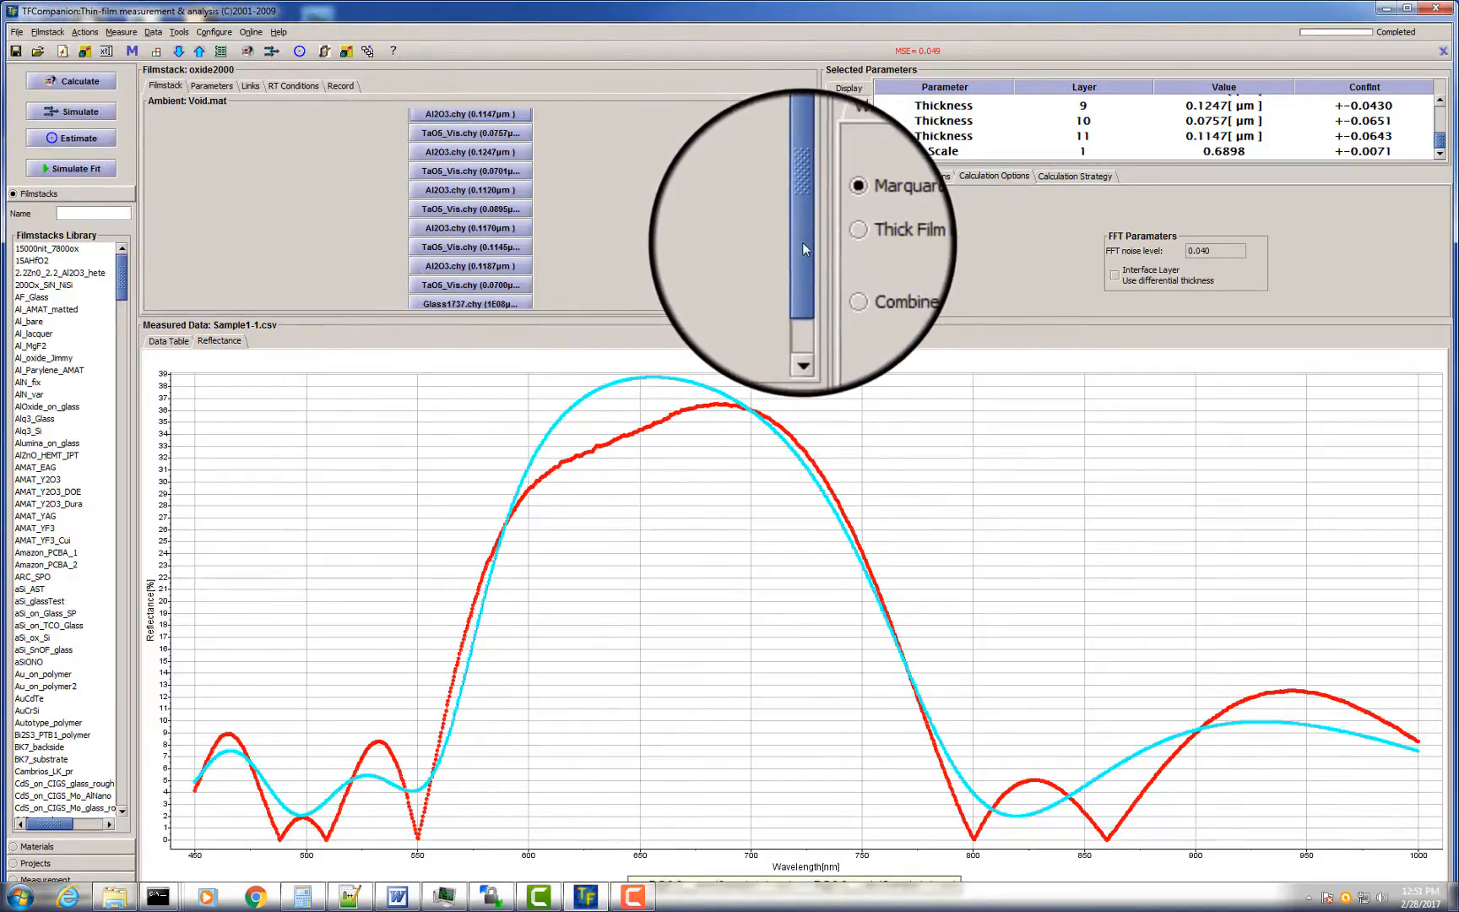
left_click_drag(802, 244, 801, 262)
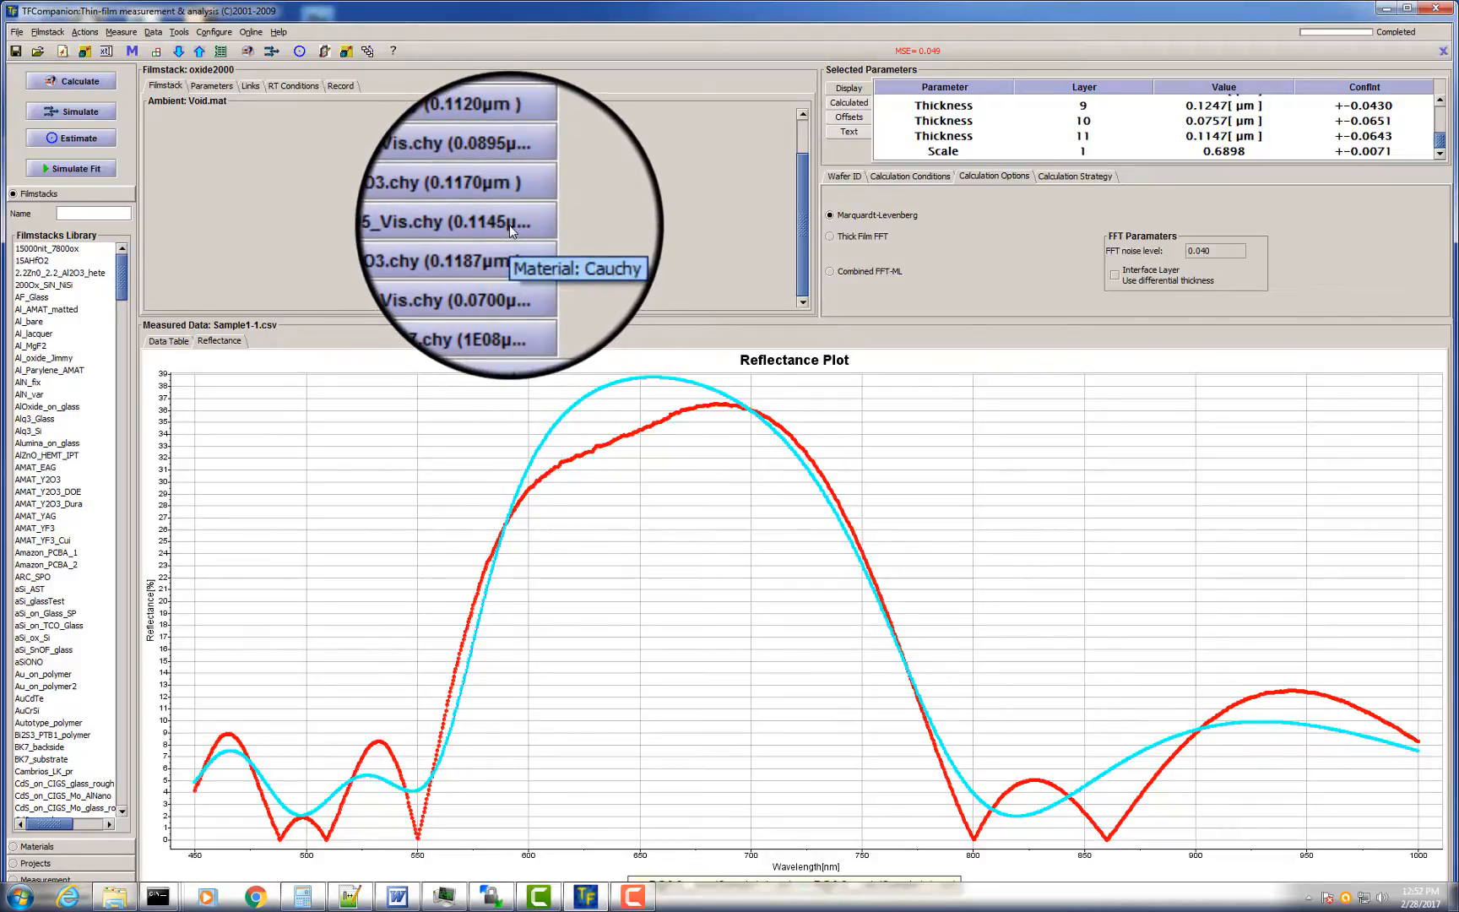
left_click(211, 85)
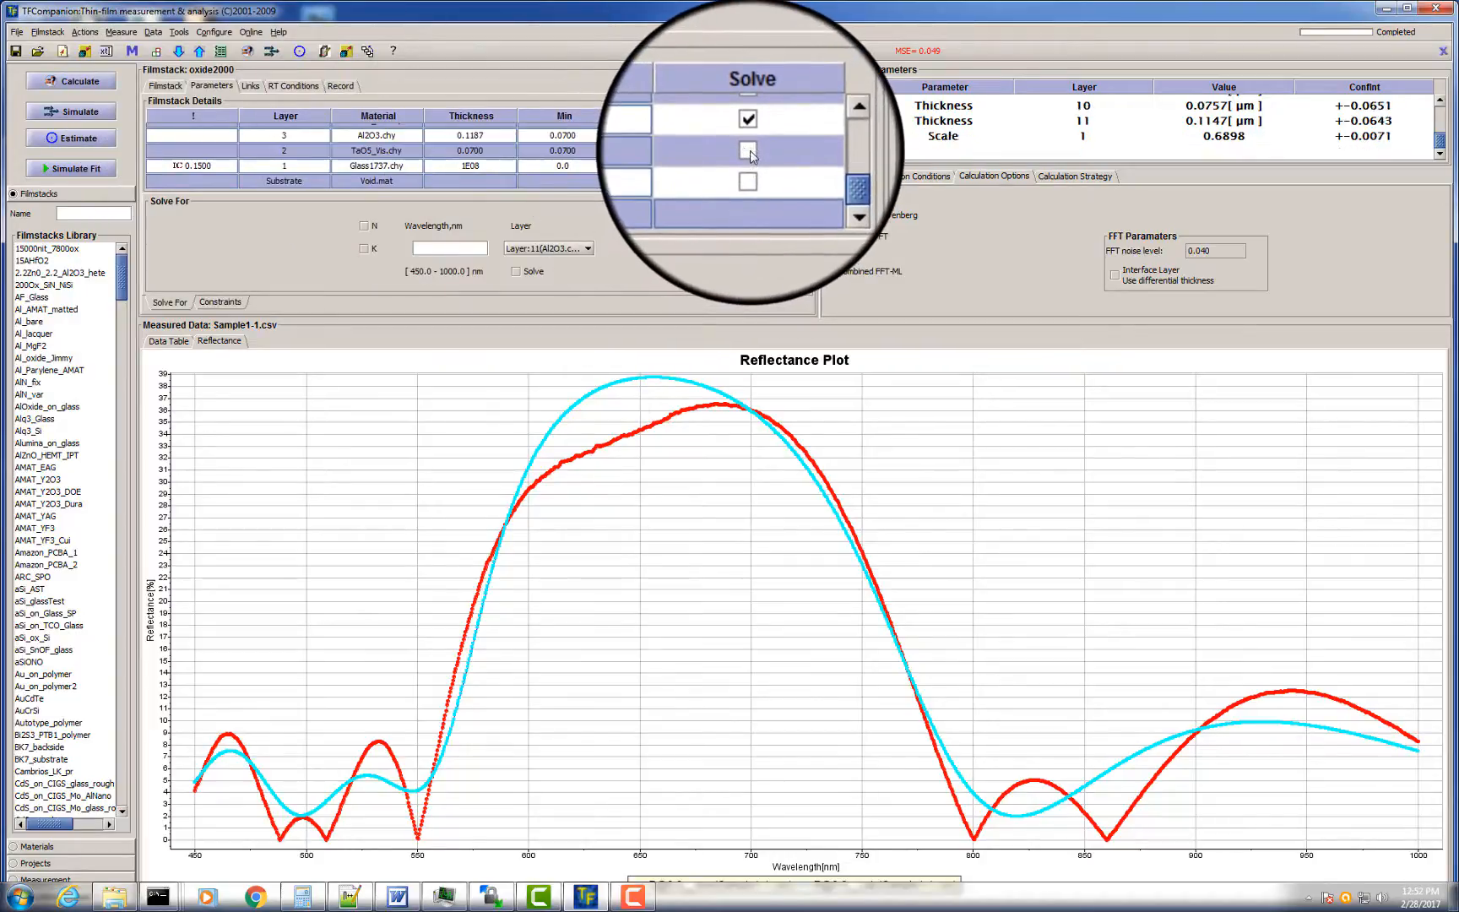
scroll(751, 165, "up", 3)
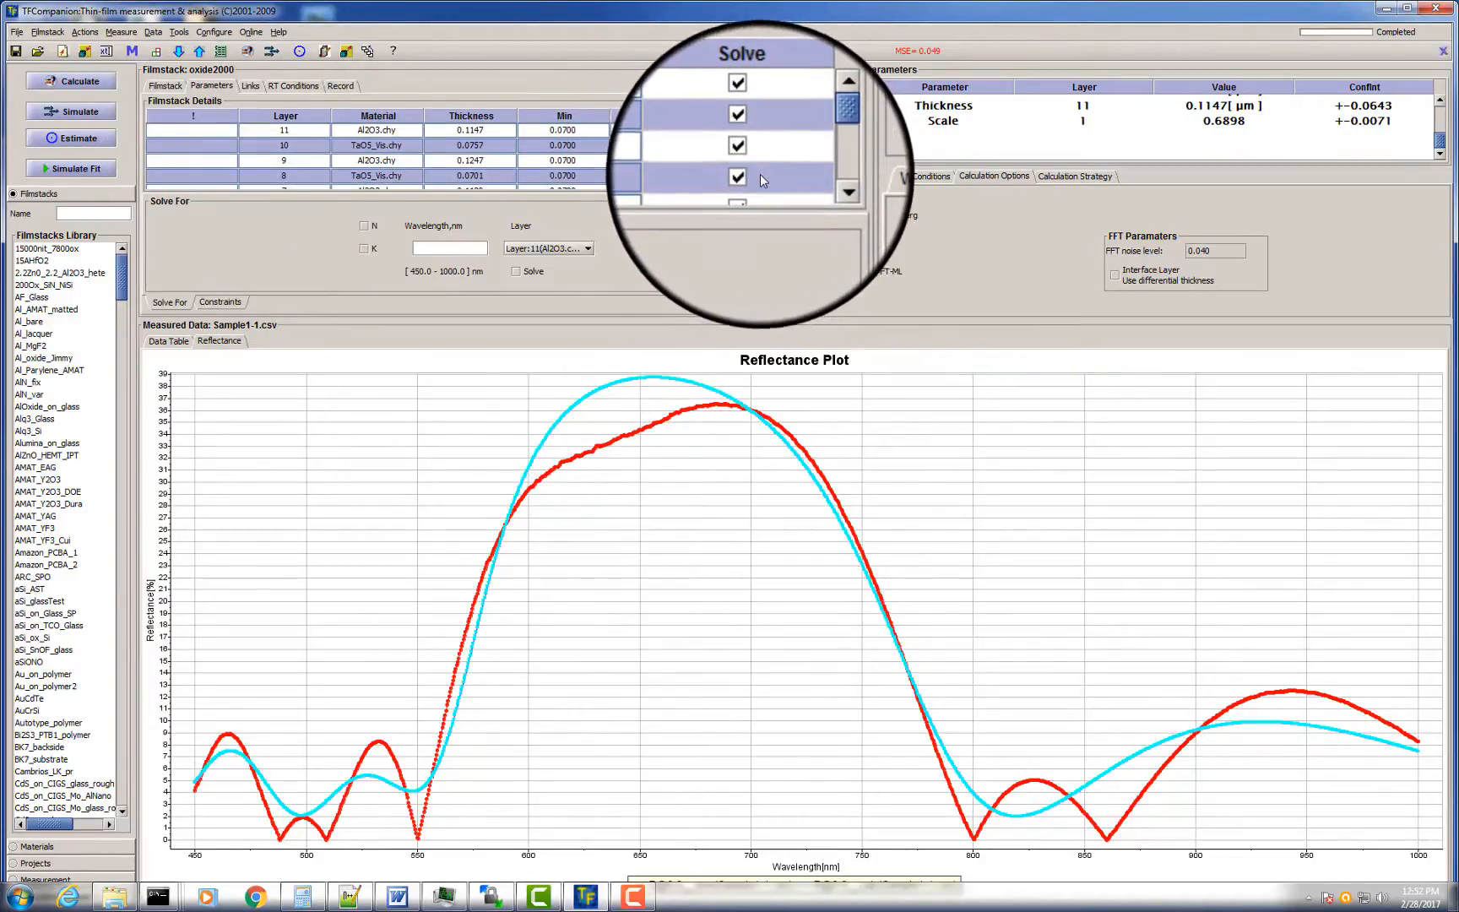
scroll(757, 183, "down", 1)
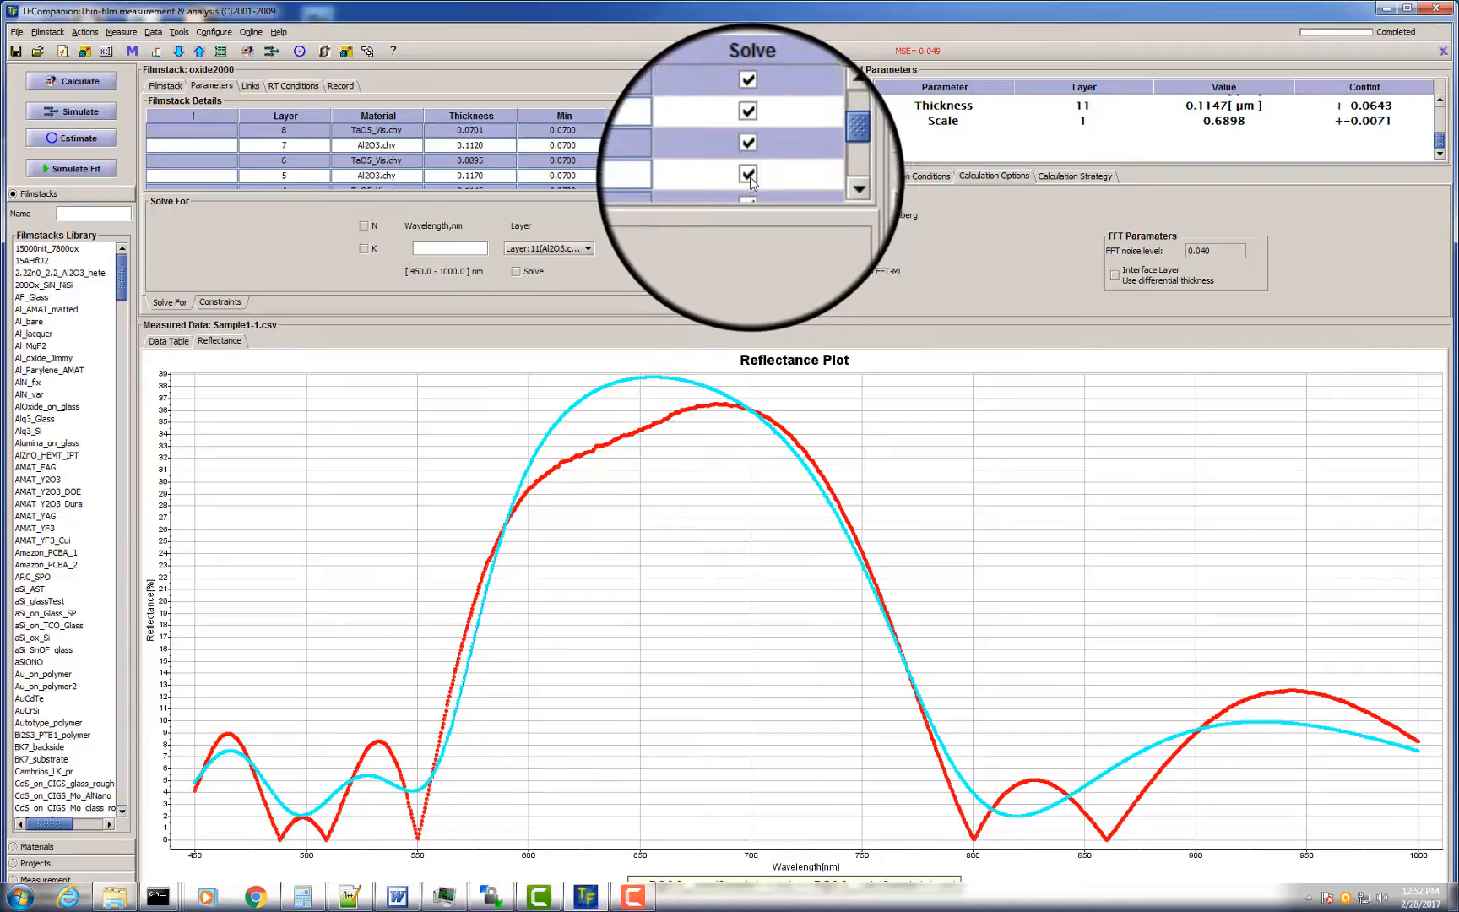
left_click(750, 176)
left_click(750, 161)
left_click(750, 146)
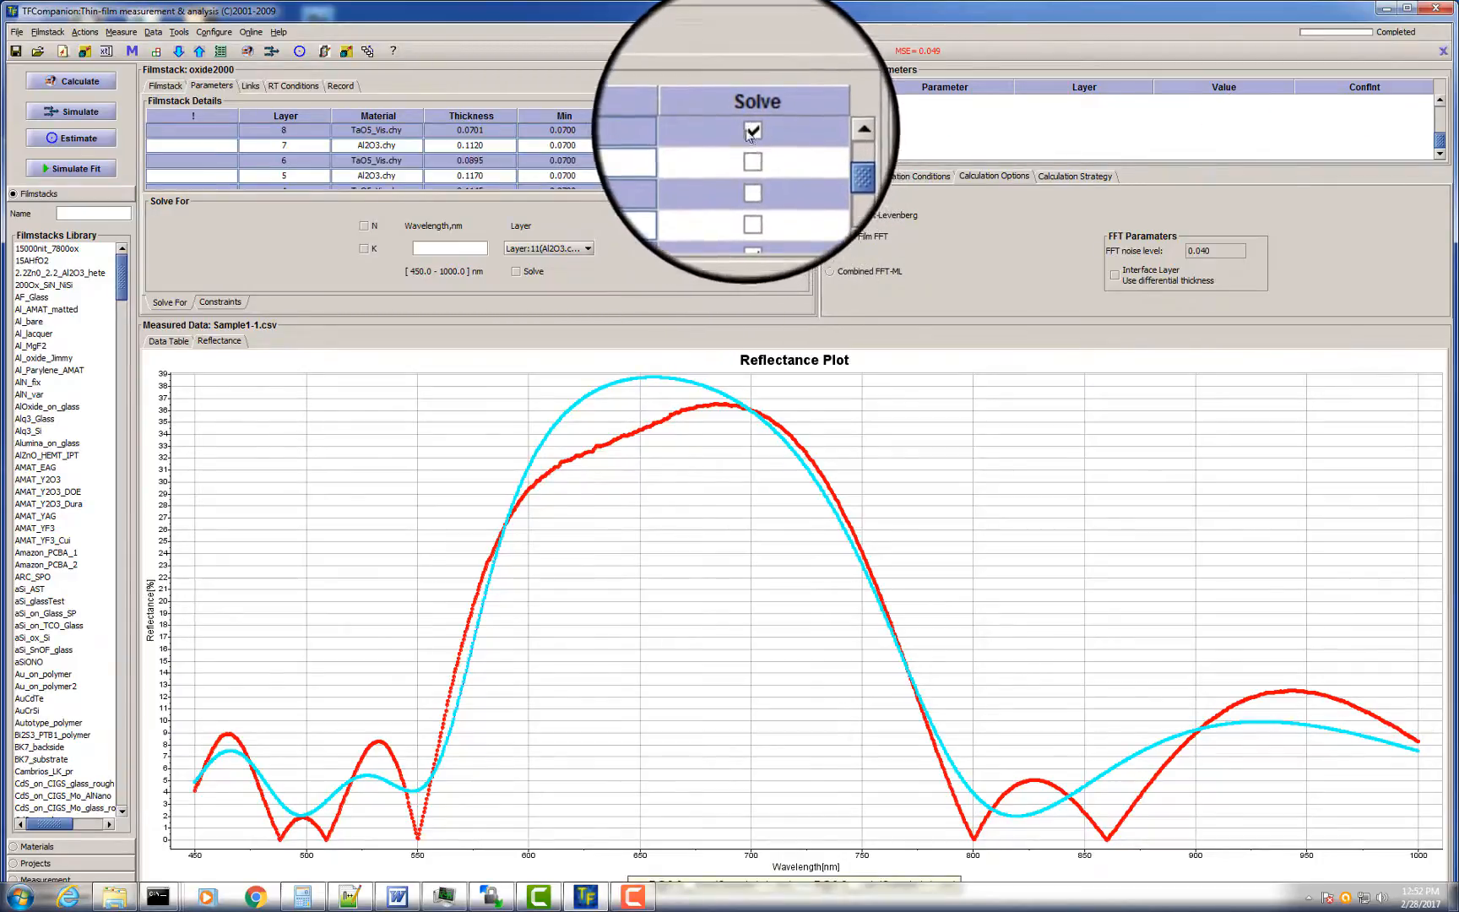
left_click(747, 130)
scroll(759, 163, "up", 1)
left_click(752, 161)
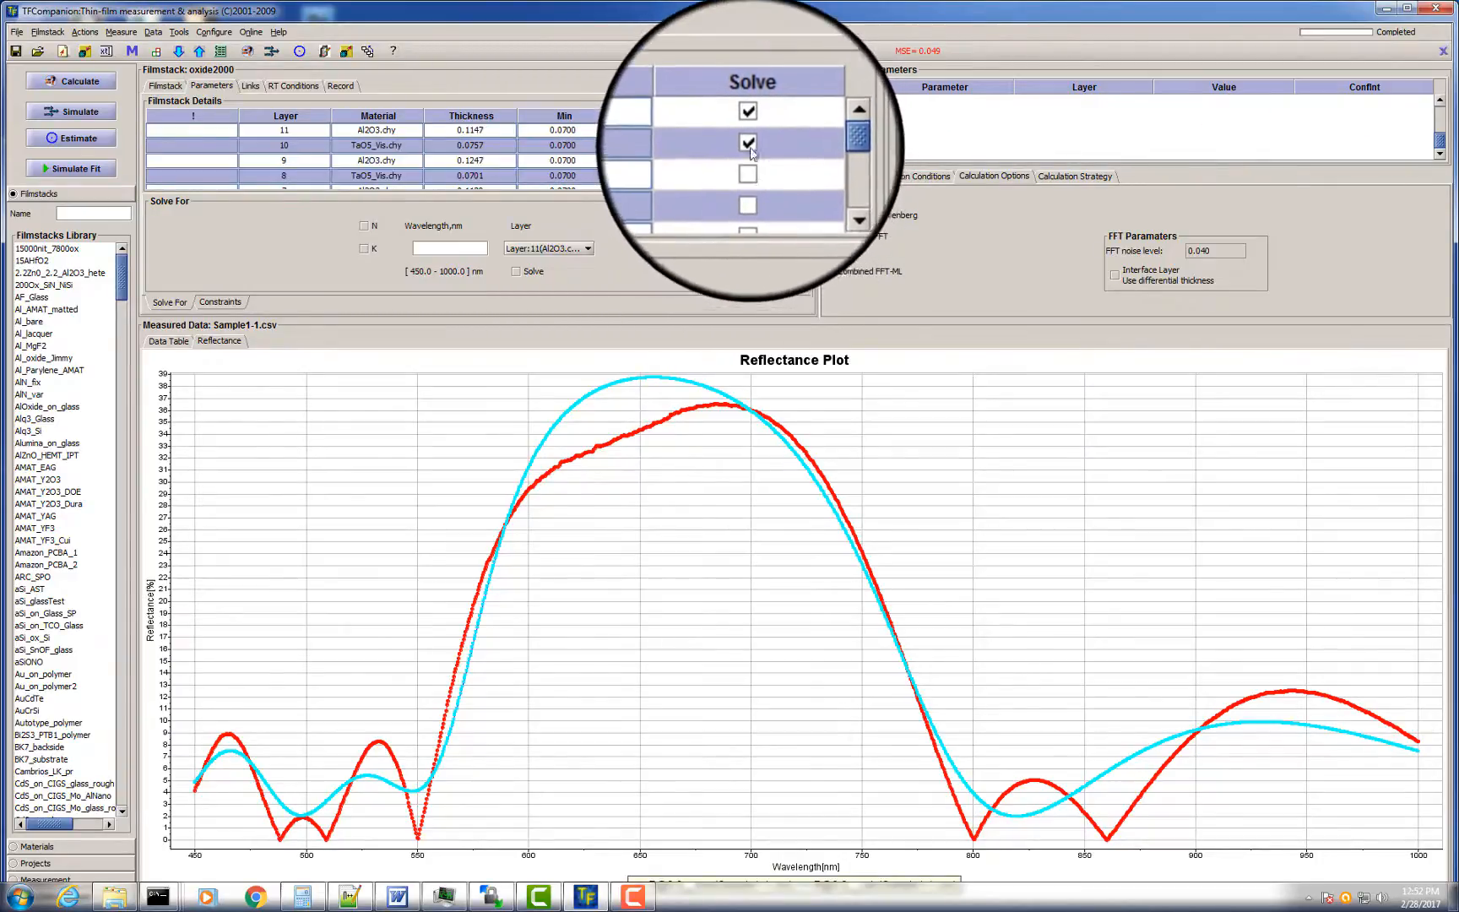
left_click(749, 145)
left_click(749, 130)
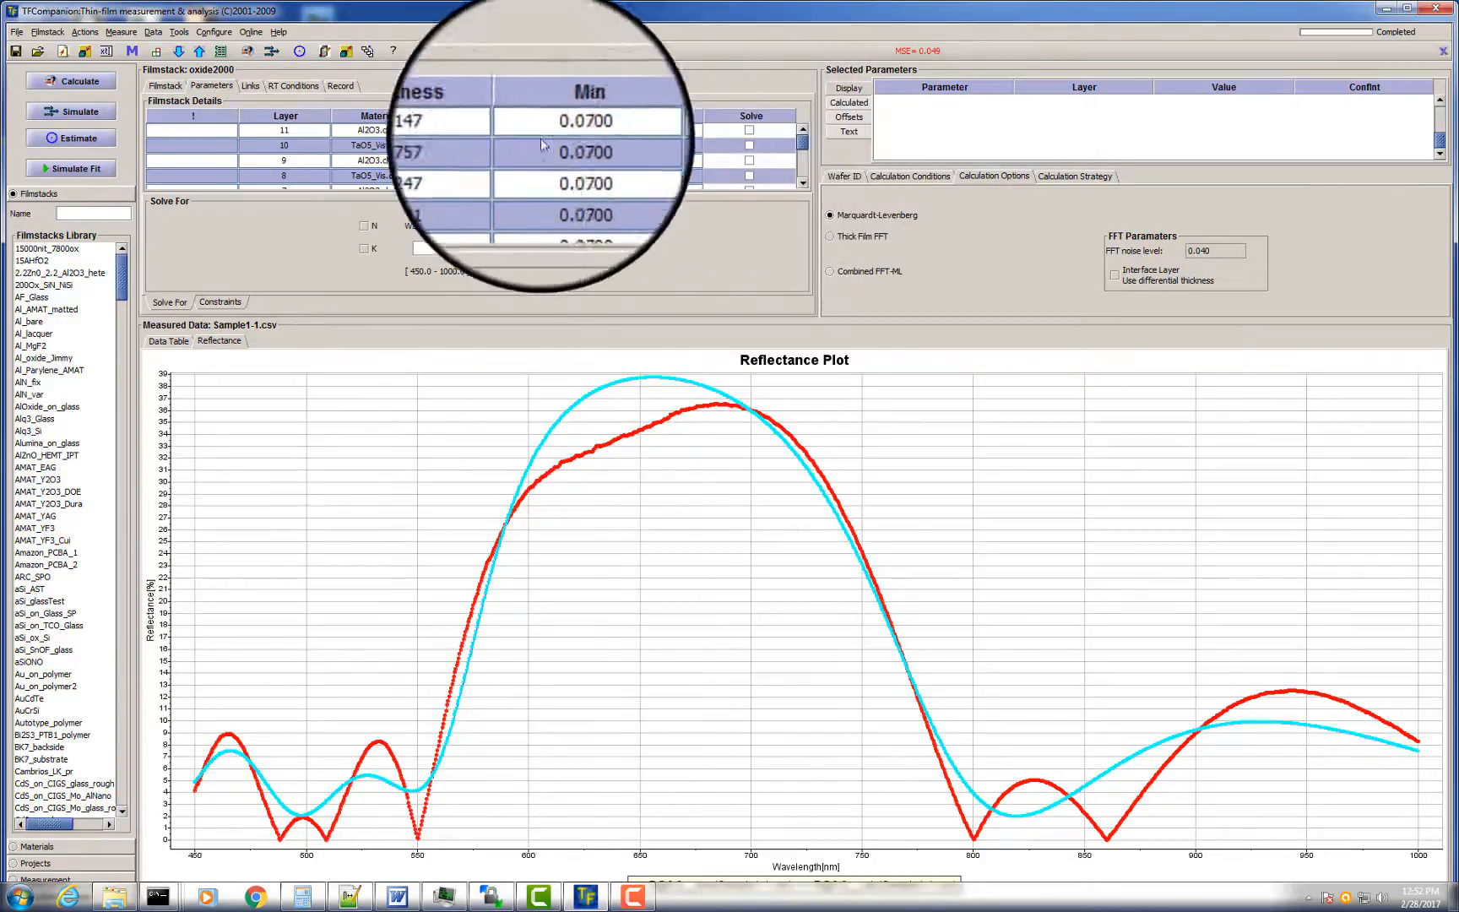
- Include the N0, N2 and N4 Cauchy coefficients of TaO5_Vis.chy in layer 2 in the fit and run the calculation
left_click(185, 89)
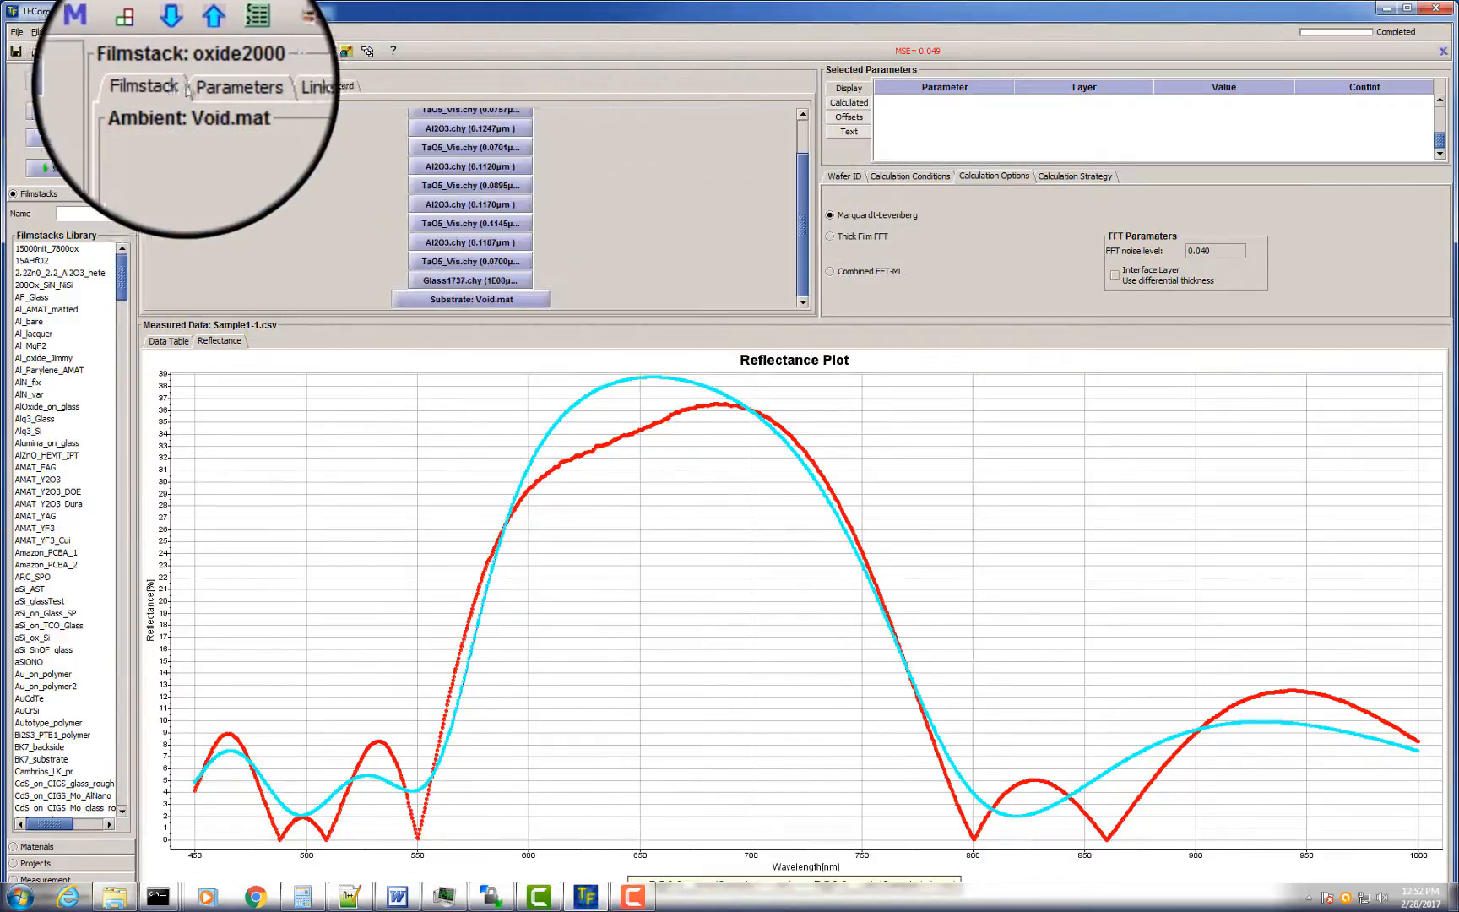
left_click(468, 258)
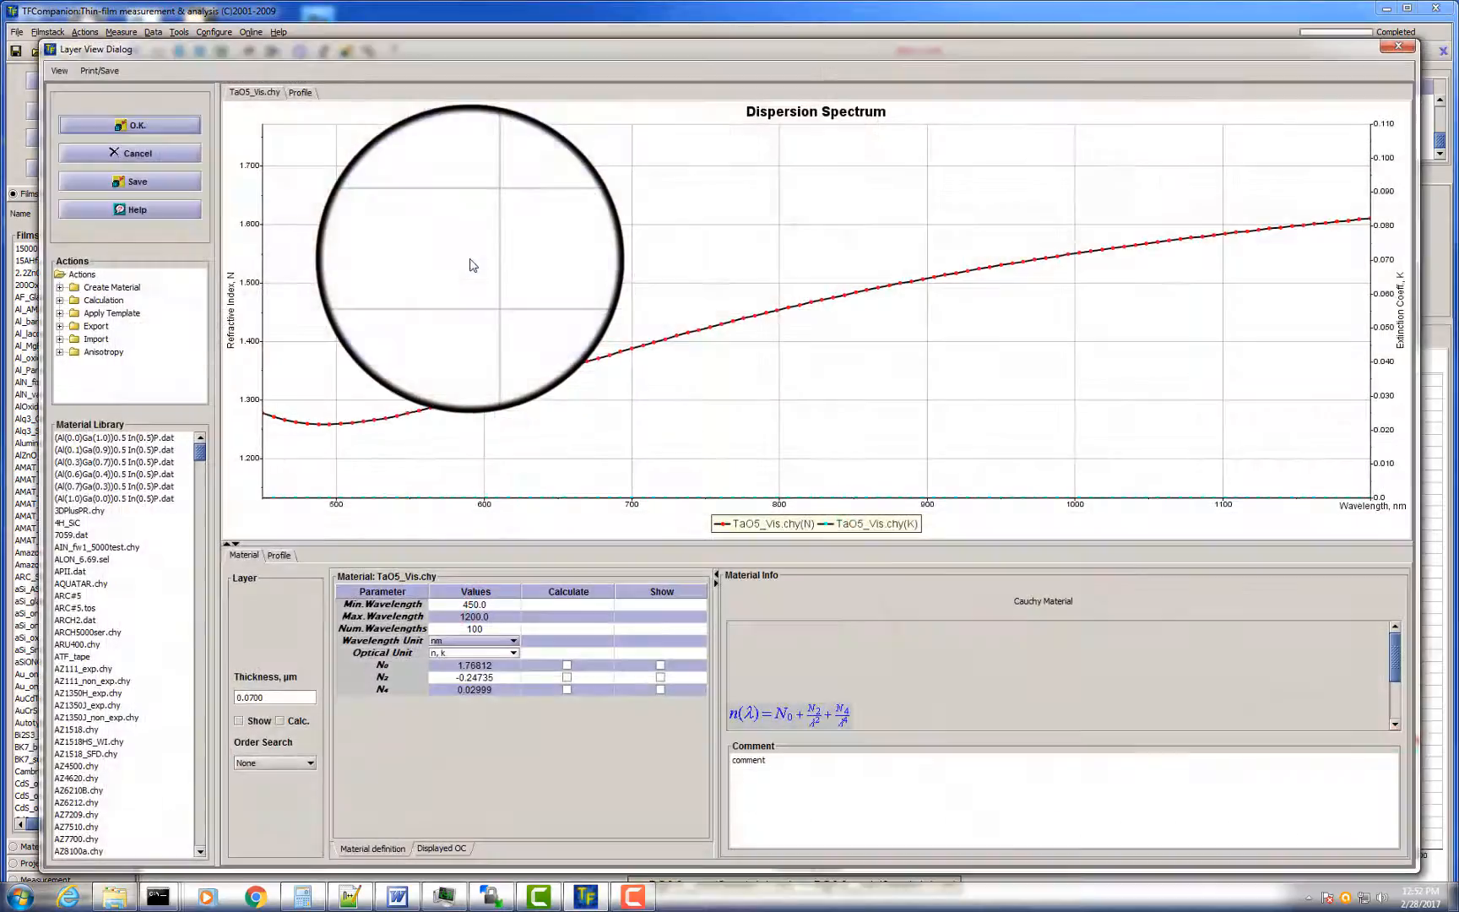
left_click(570, 675)
left_click(568, 691)
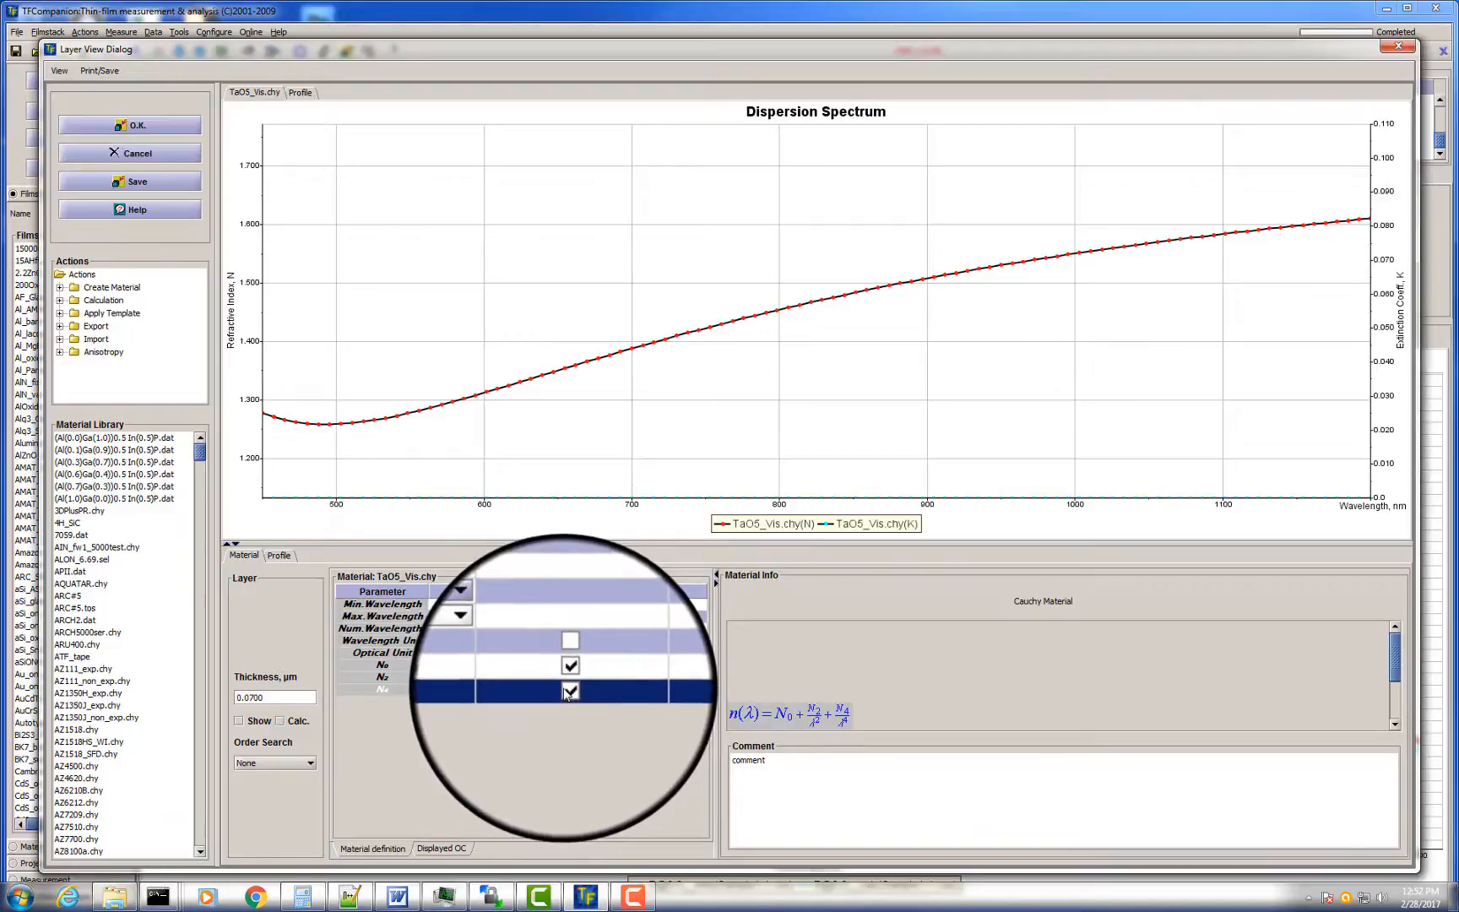
left_click(567, 665)
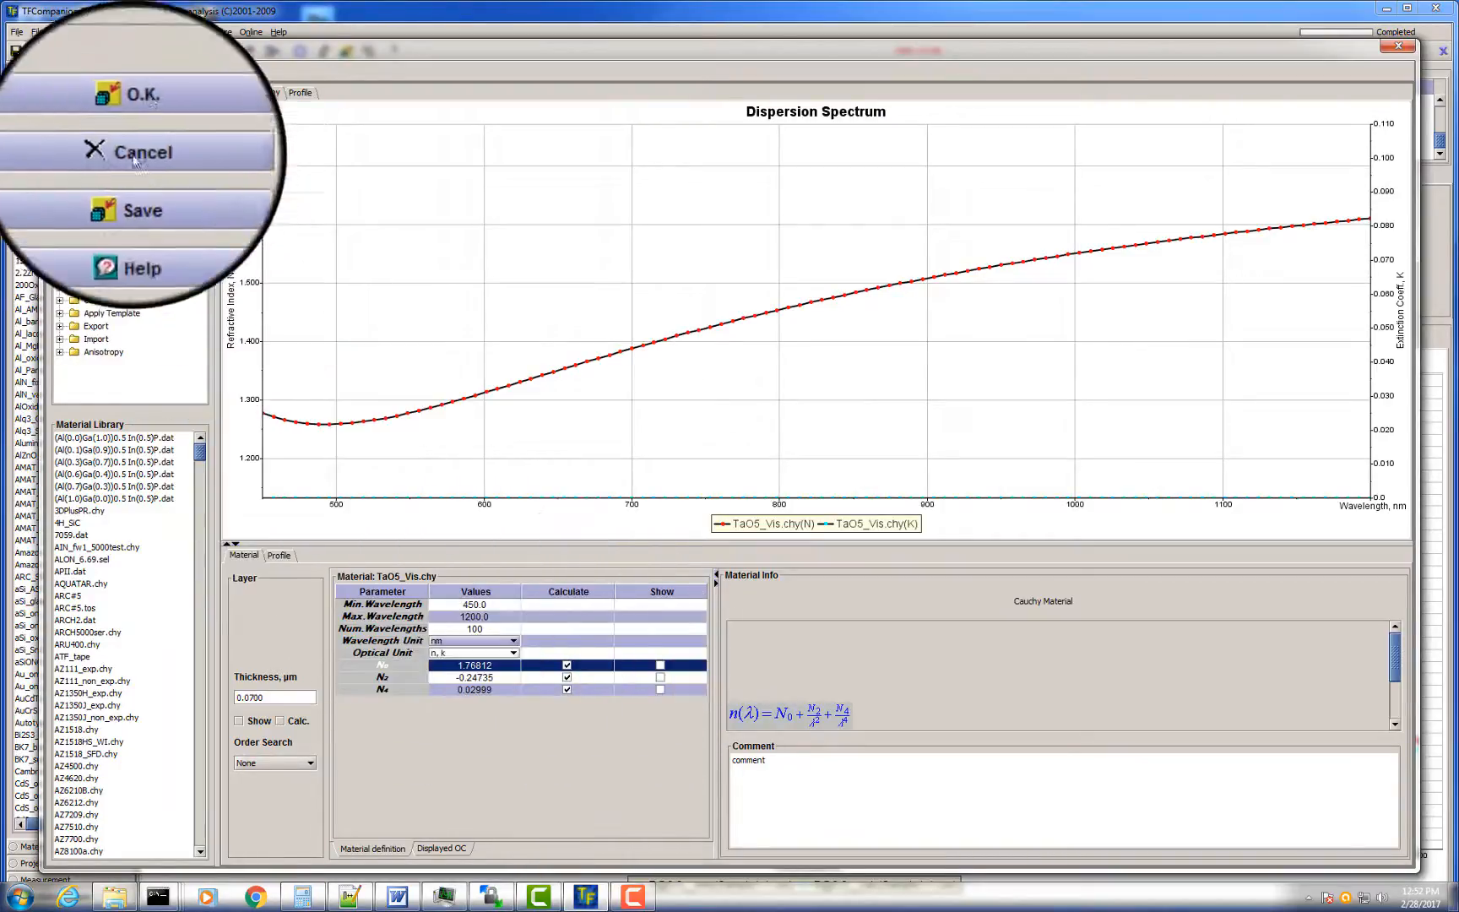
left_click(148, 126)
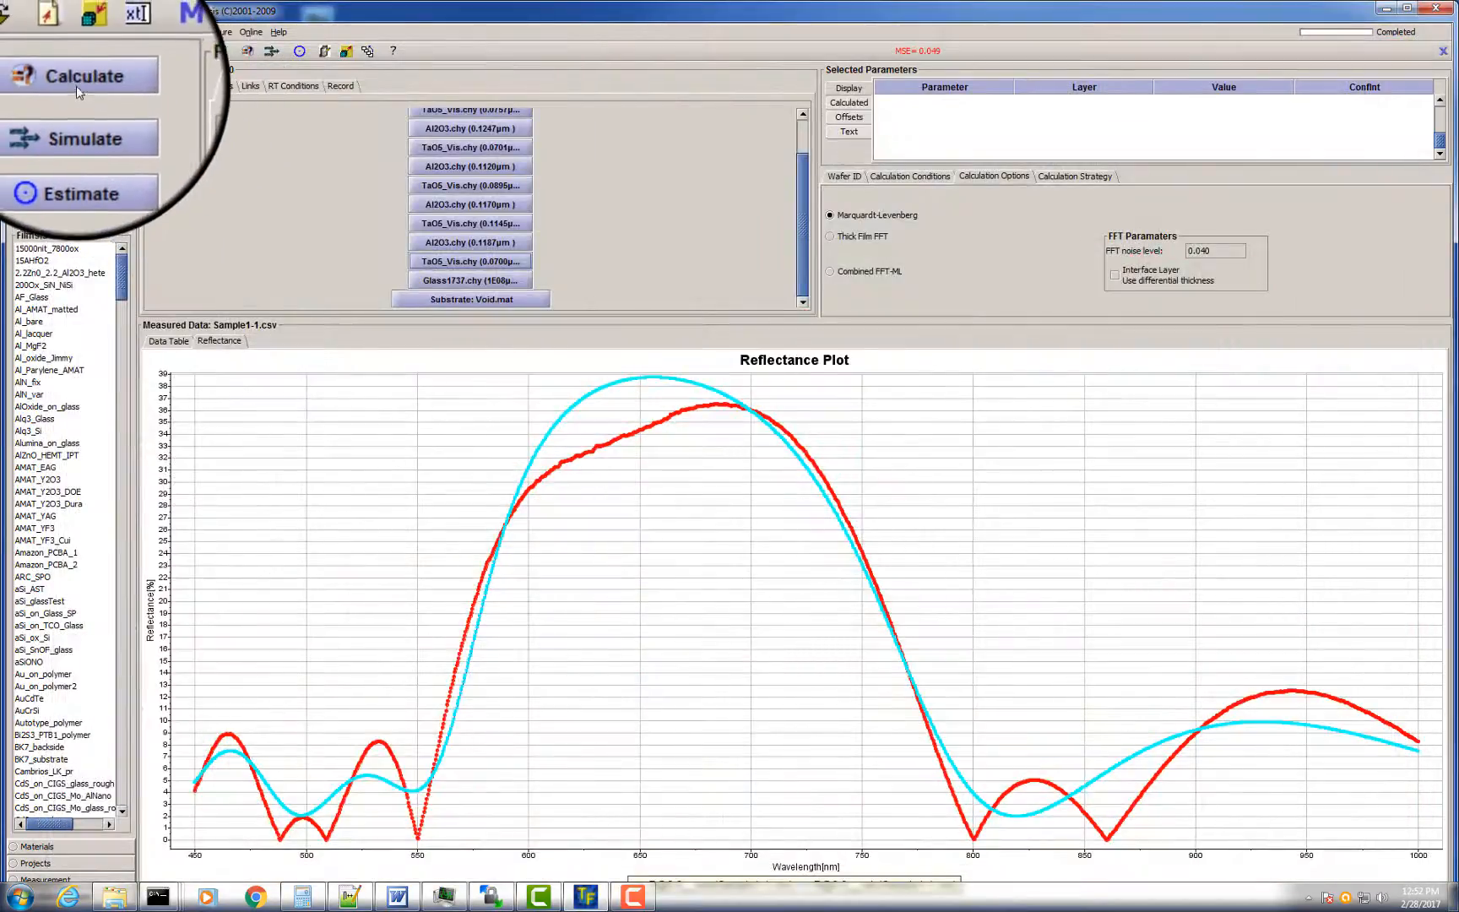
left_click(81, 86)
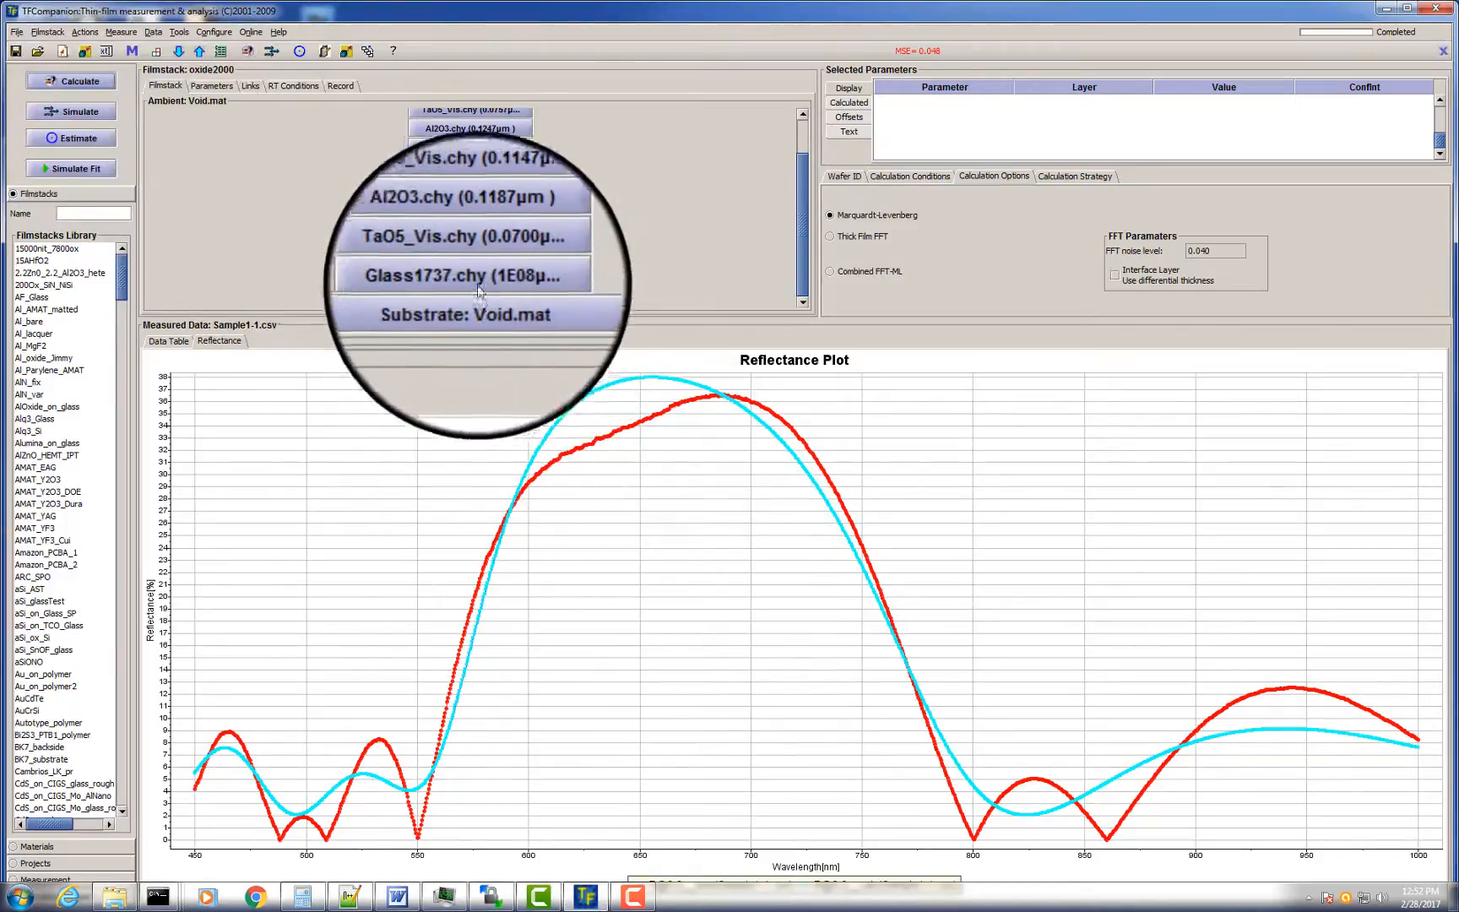
- Exclude the N0, N2 and N4 coefficients of TaO5_Vis.chy in layer 2 from the fit
double_click(471, 262)
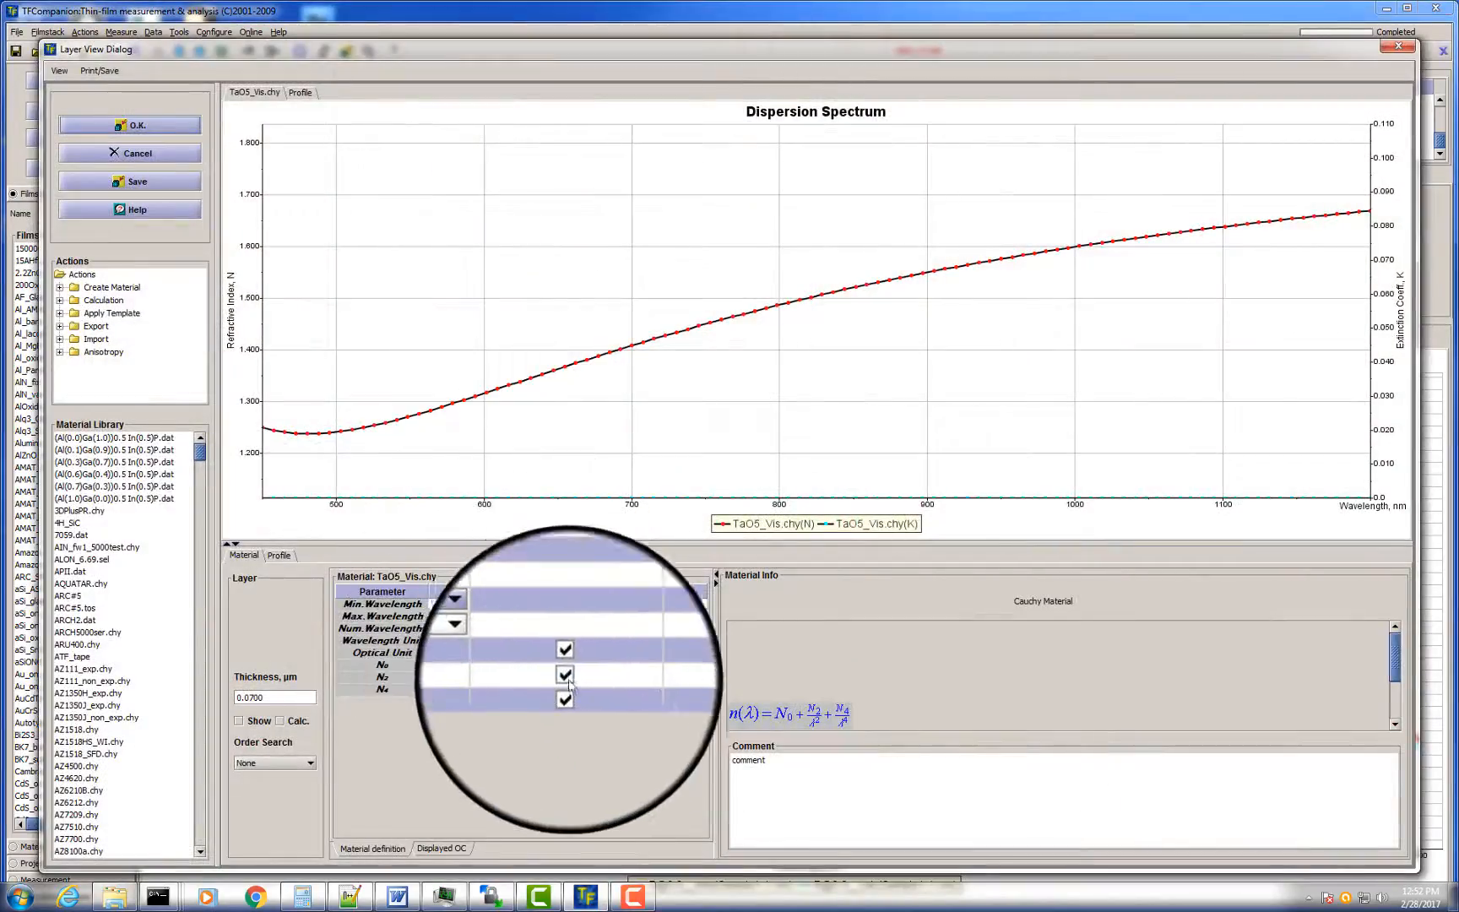
left_click(570, 664)
left_click(568, 676)
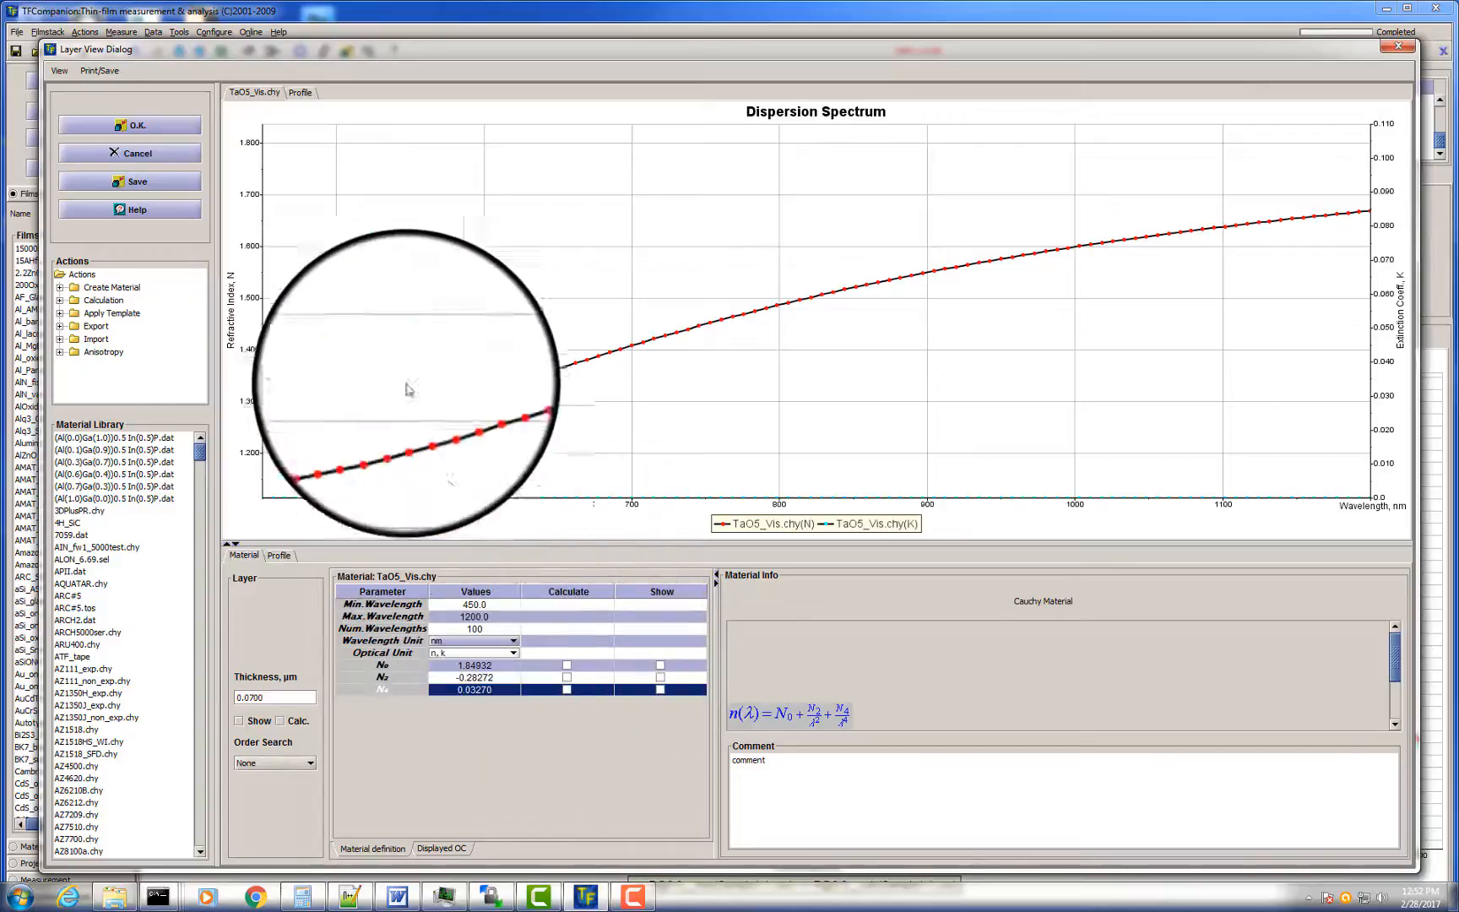
left_click(133, 125)
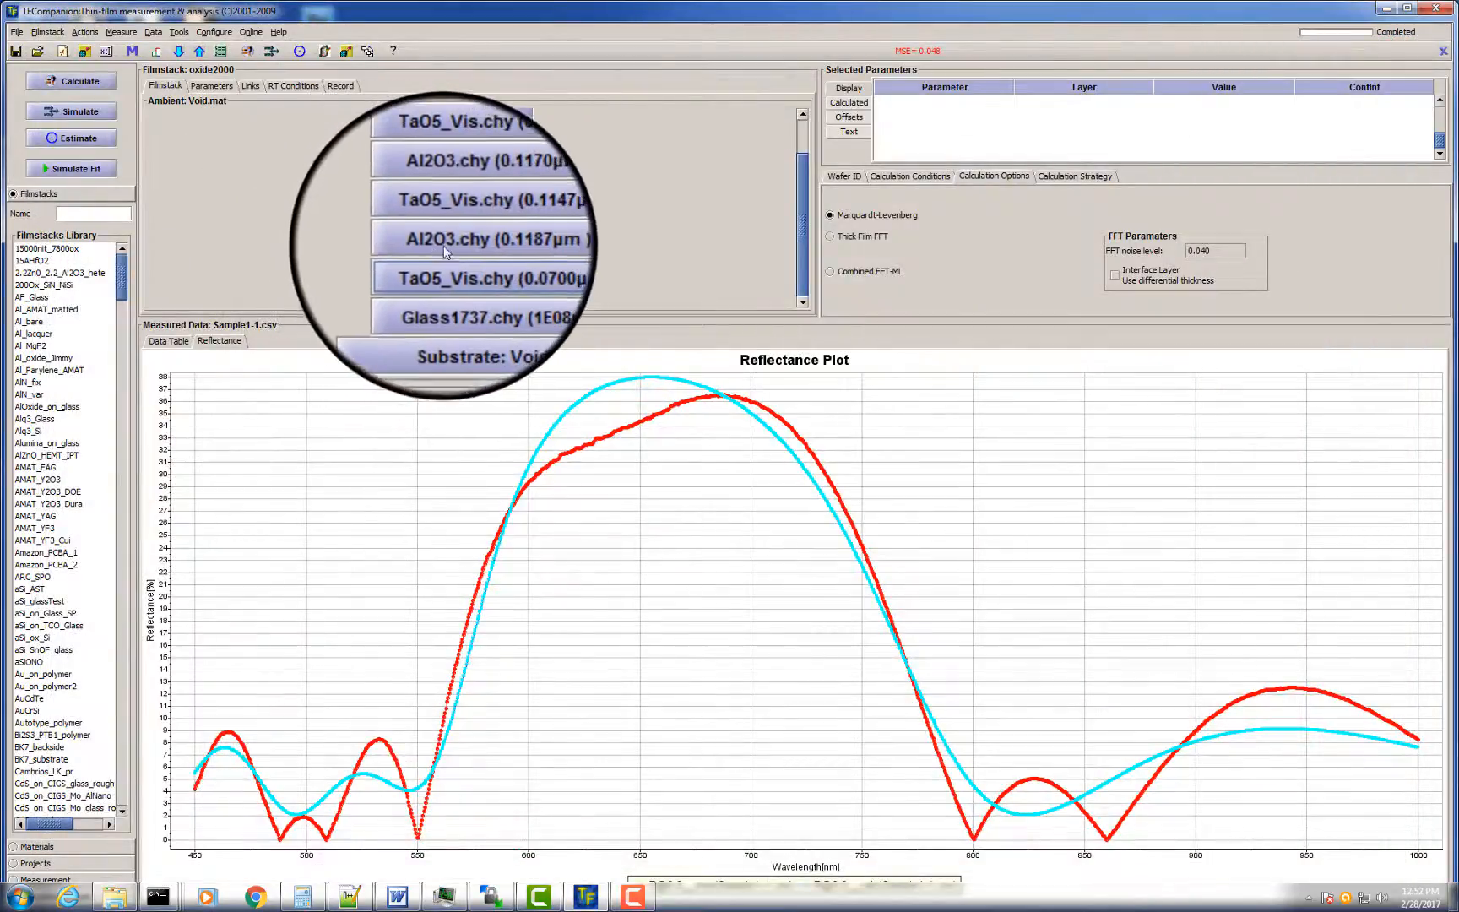
- Include the N0, N2 and N4 Cauchy coefficients of Al2O3.chy in layer 3 in the fit and run the calculation
double_click(450, 243)
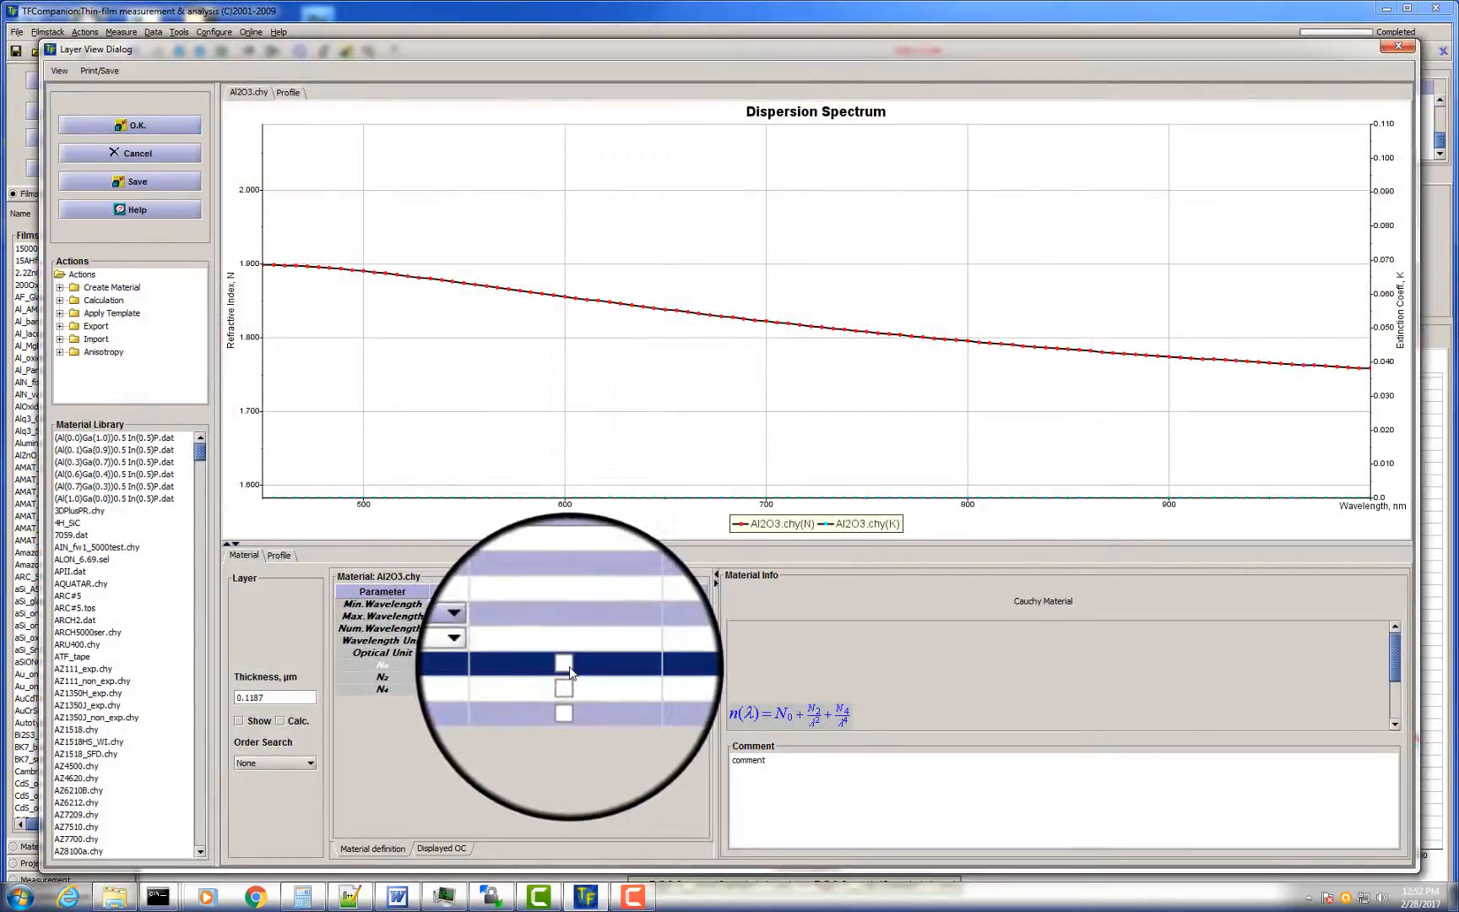
left_click(567, 665)
left_click(567, 677)
left_click(567, 689)
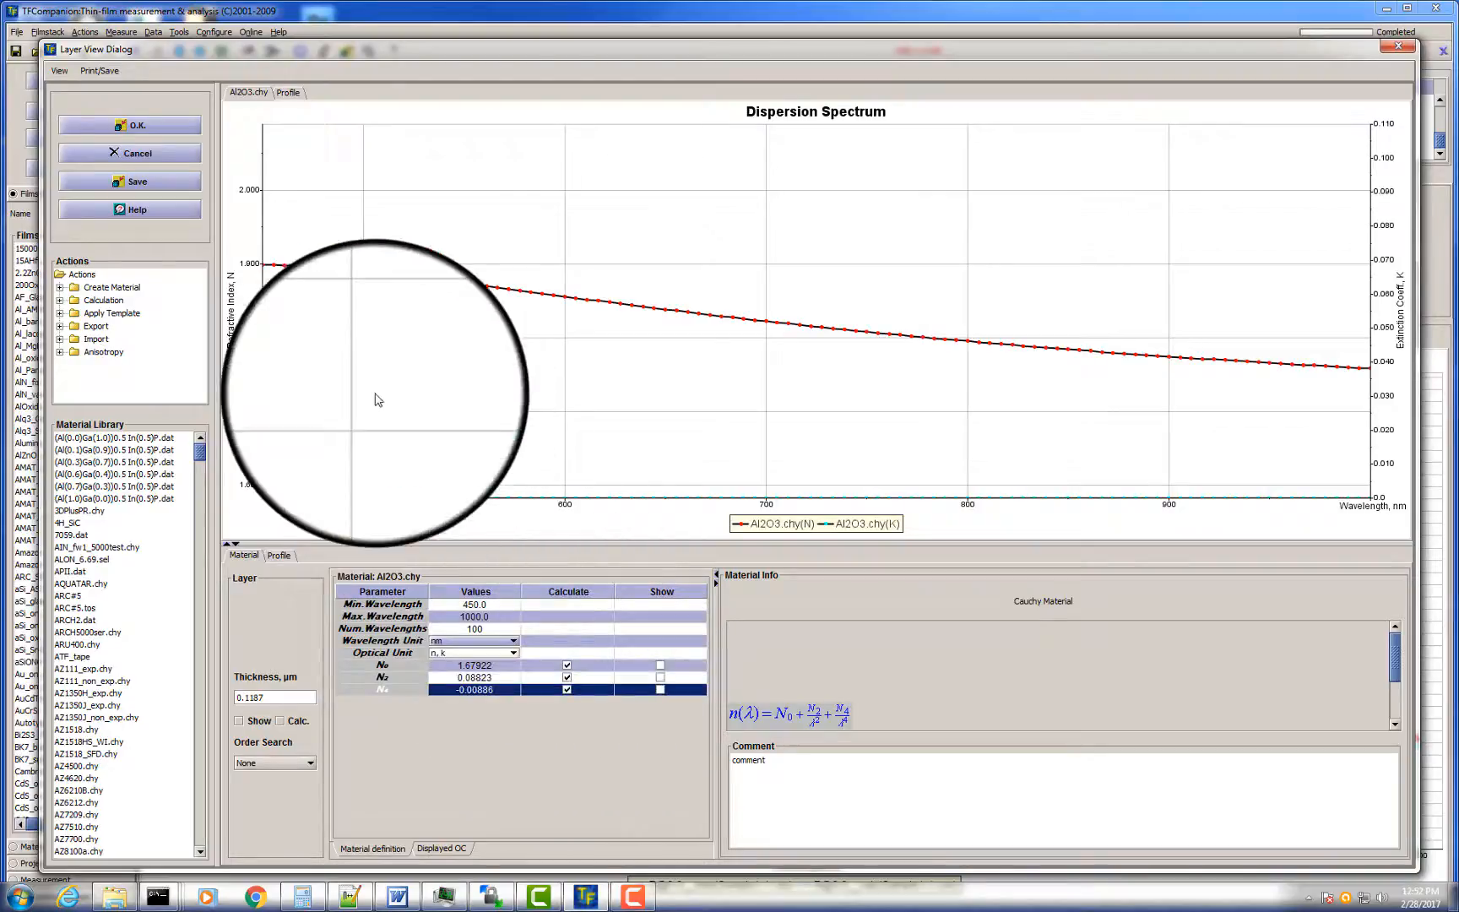
left_click(153, 122)
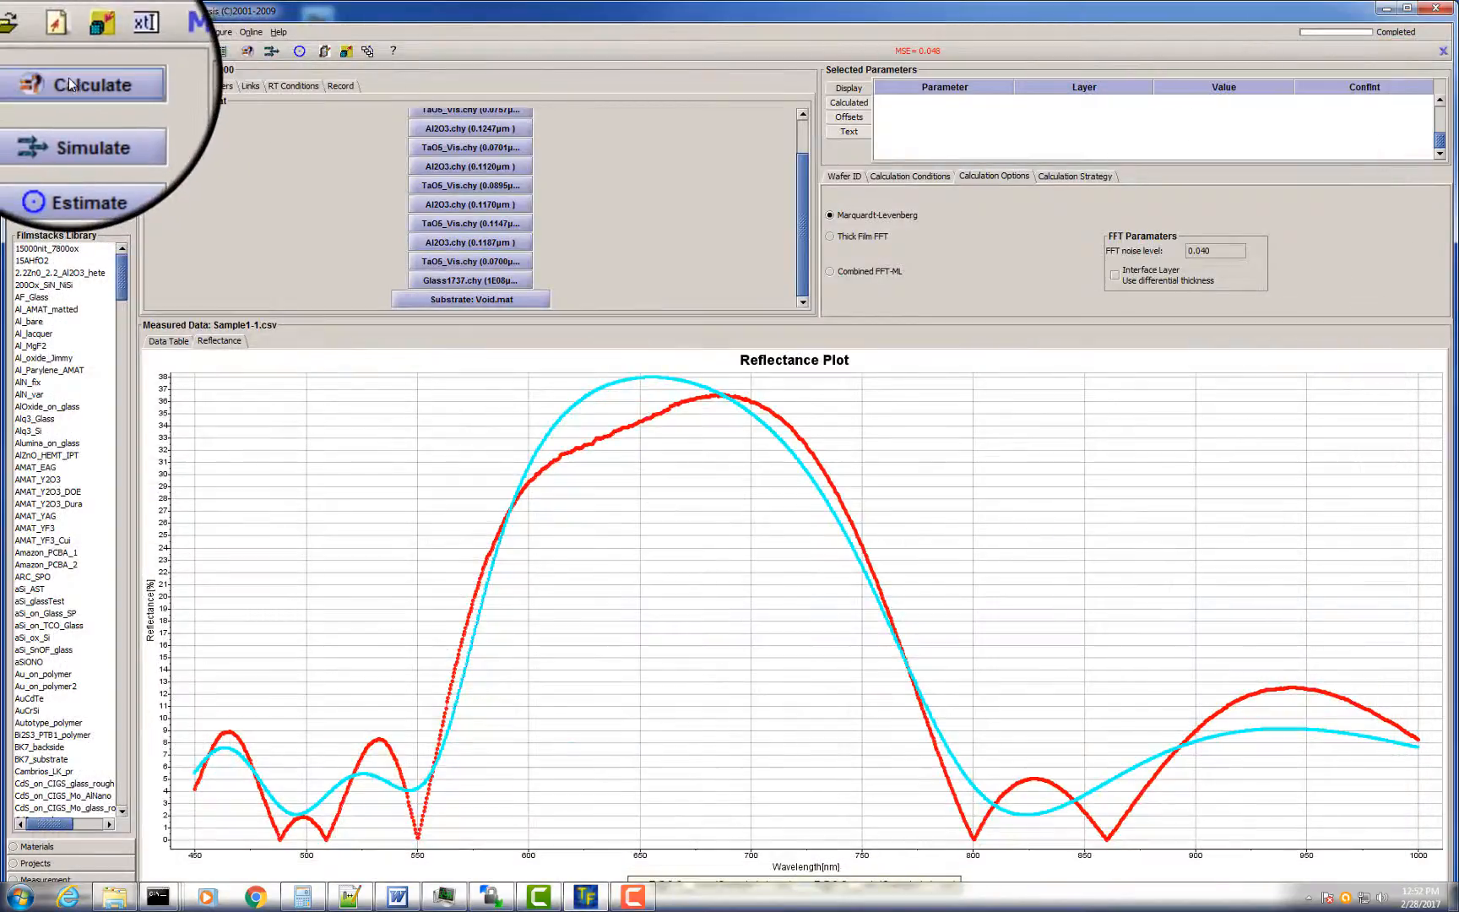
left_click(72, 85)
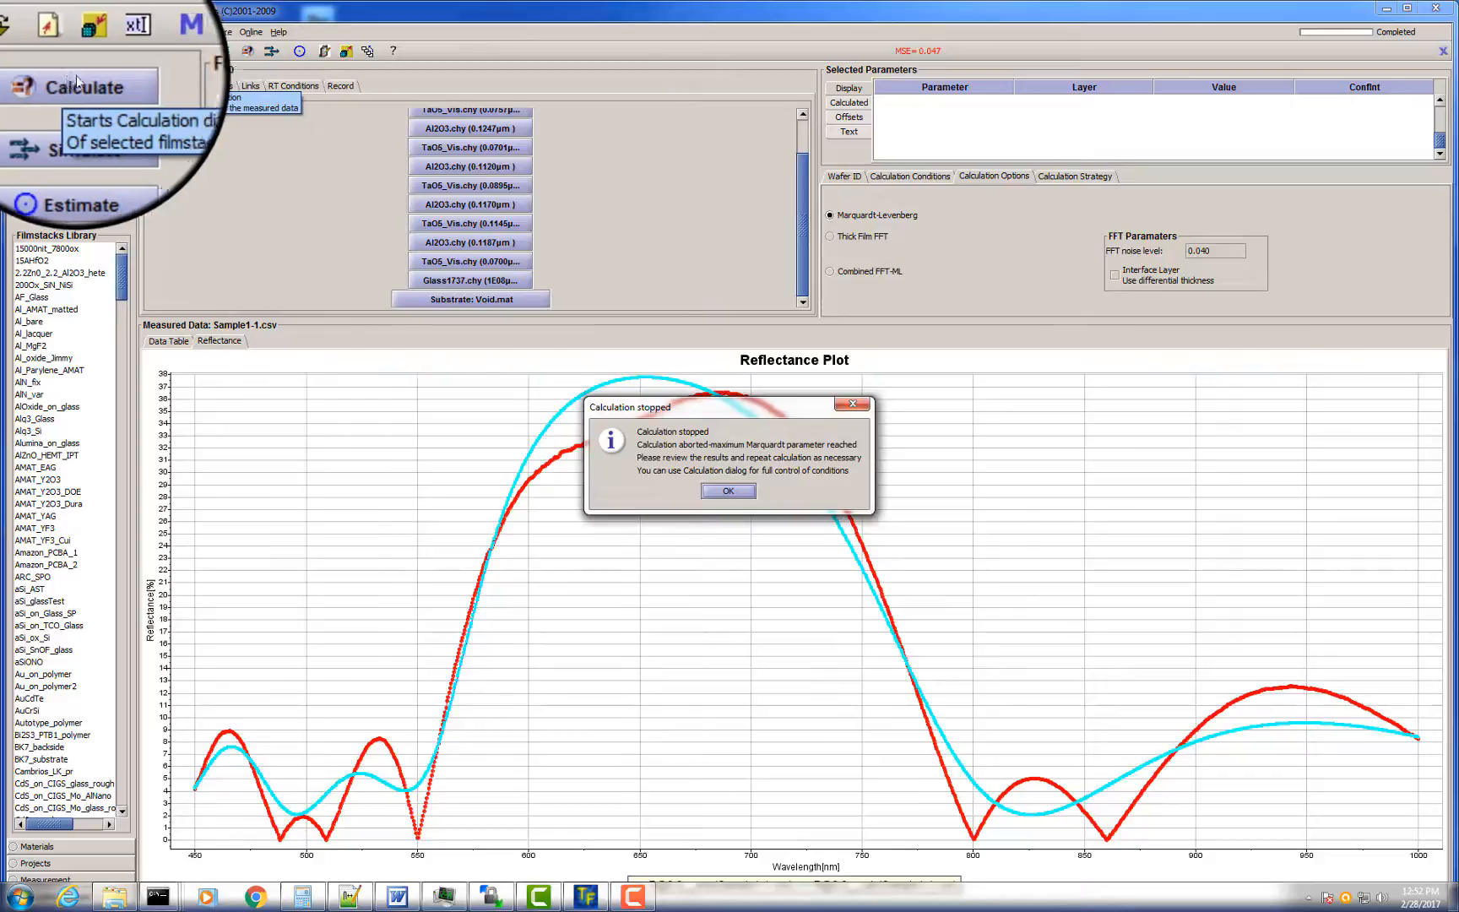
left_click(727, 490)
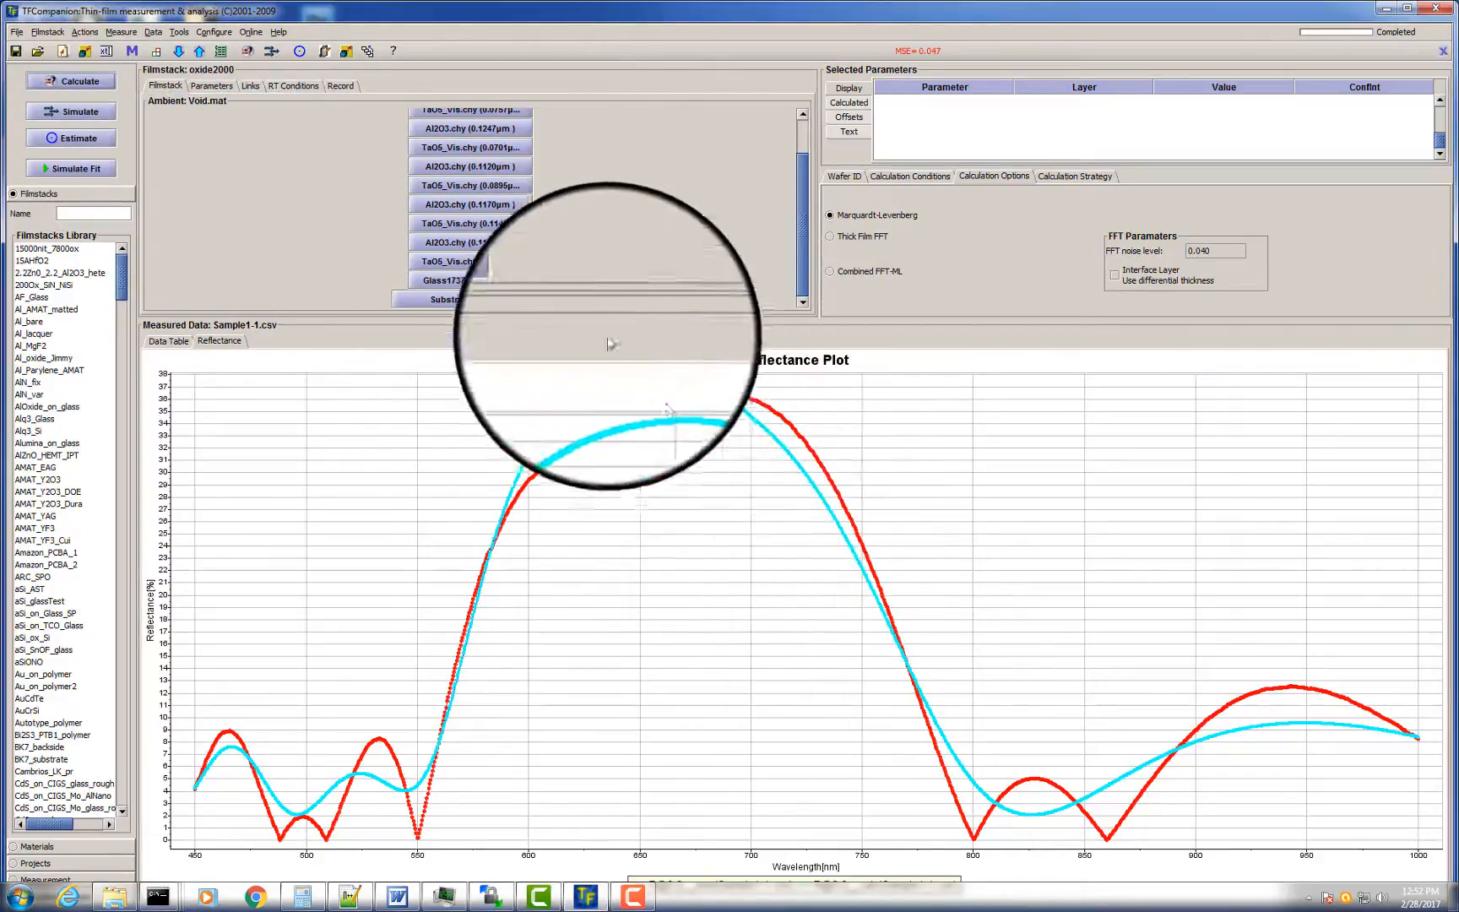
- Exclude the N0, N2 and N4 coefficients of Al2O3.chy in layer 3 from the fit
double_click(481, 243)
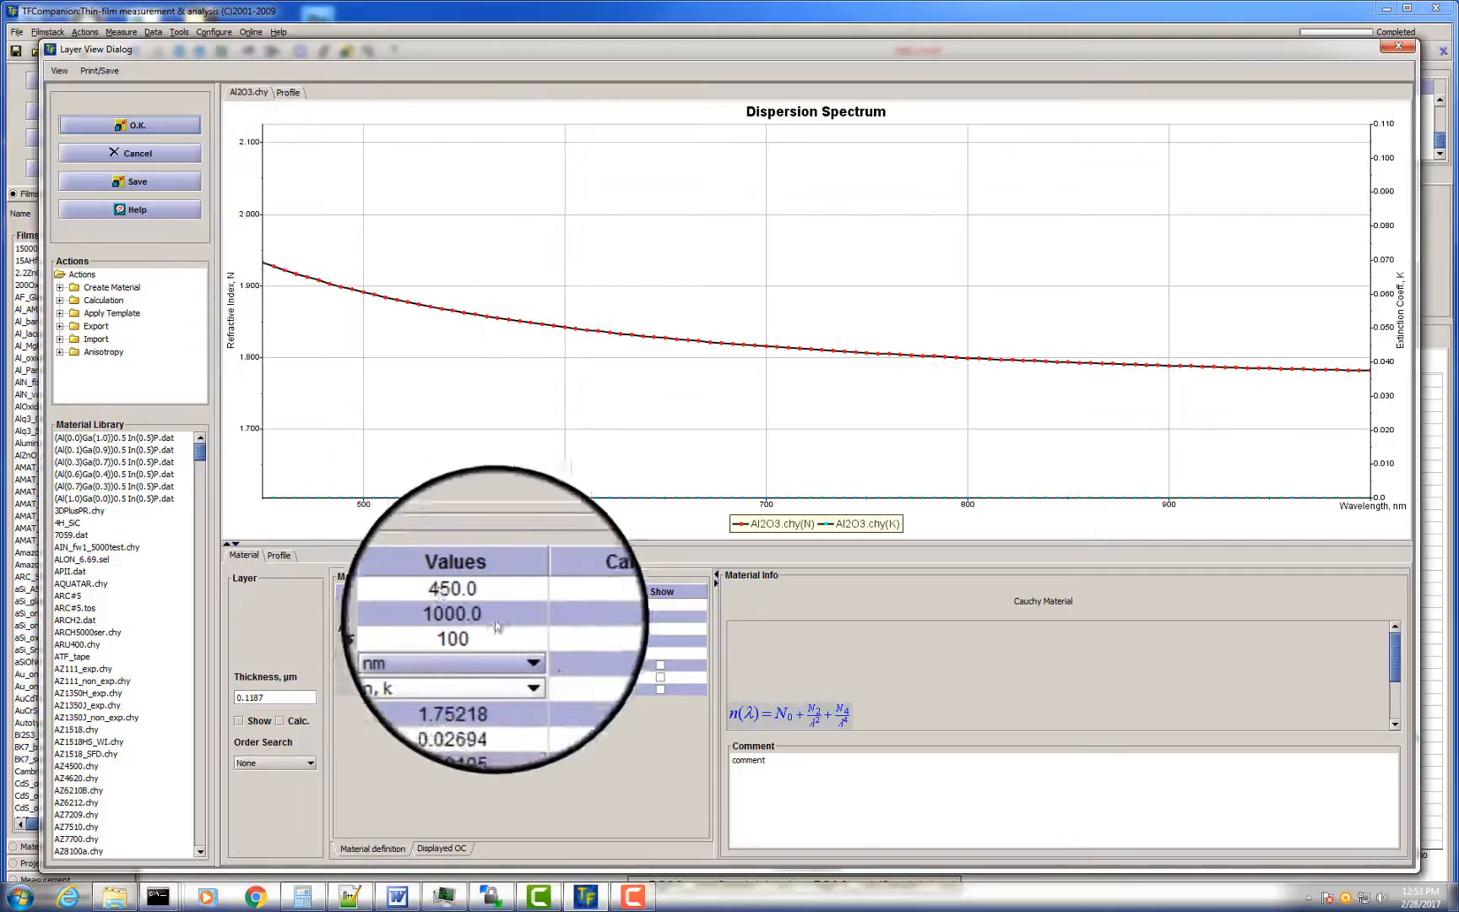
left_click(566, 665)
left_click(567, 677)
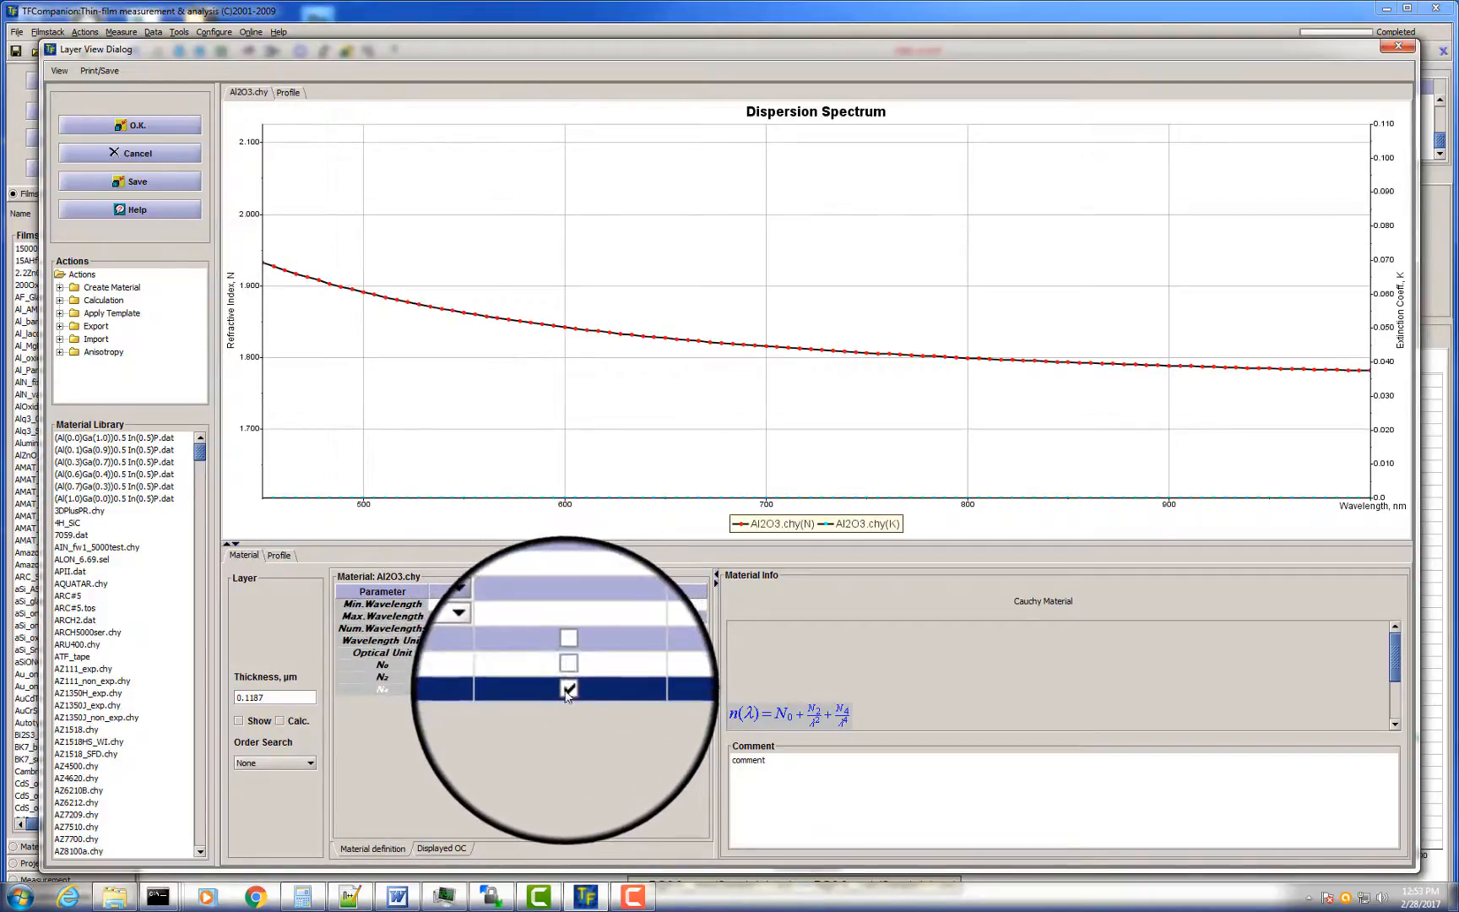
left_click(567, 690)
left_click(162, 129)
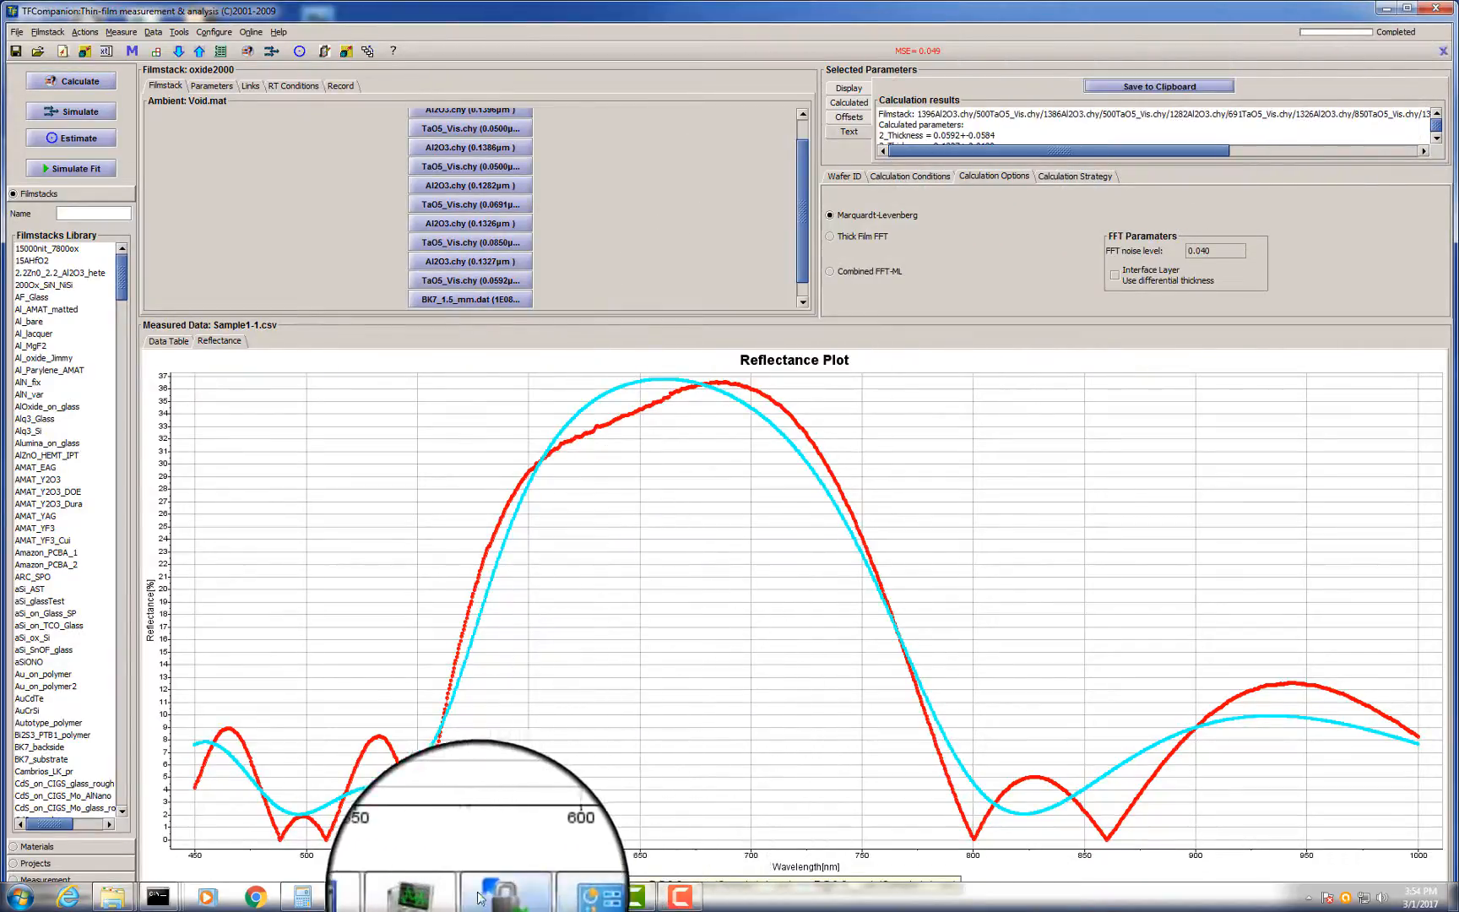
- Switch to Notepad++, paste the copied calculation results into a new document, review the thickness values, and return to TFCompanion
left_click(349, 897)
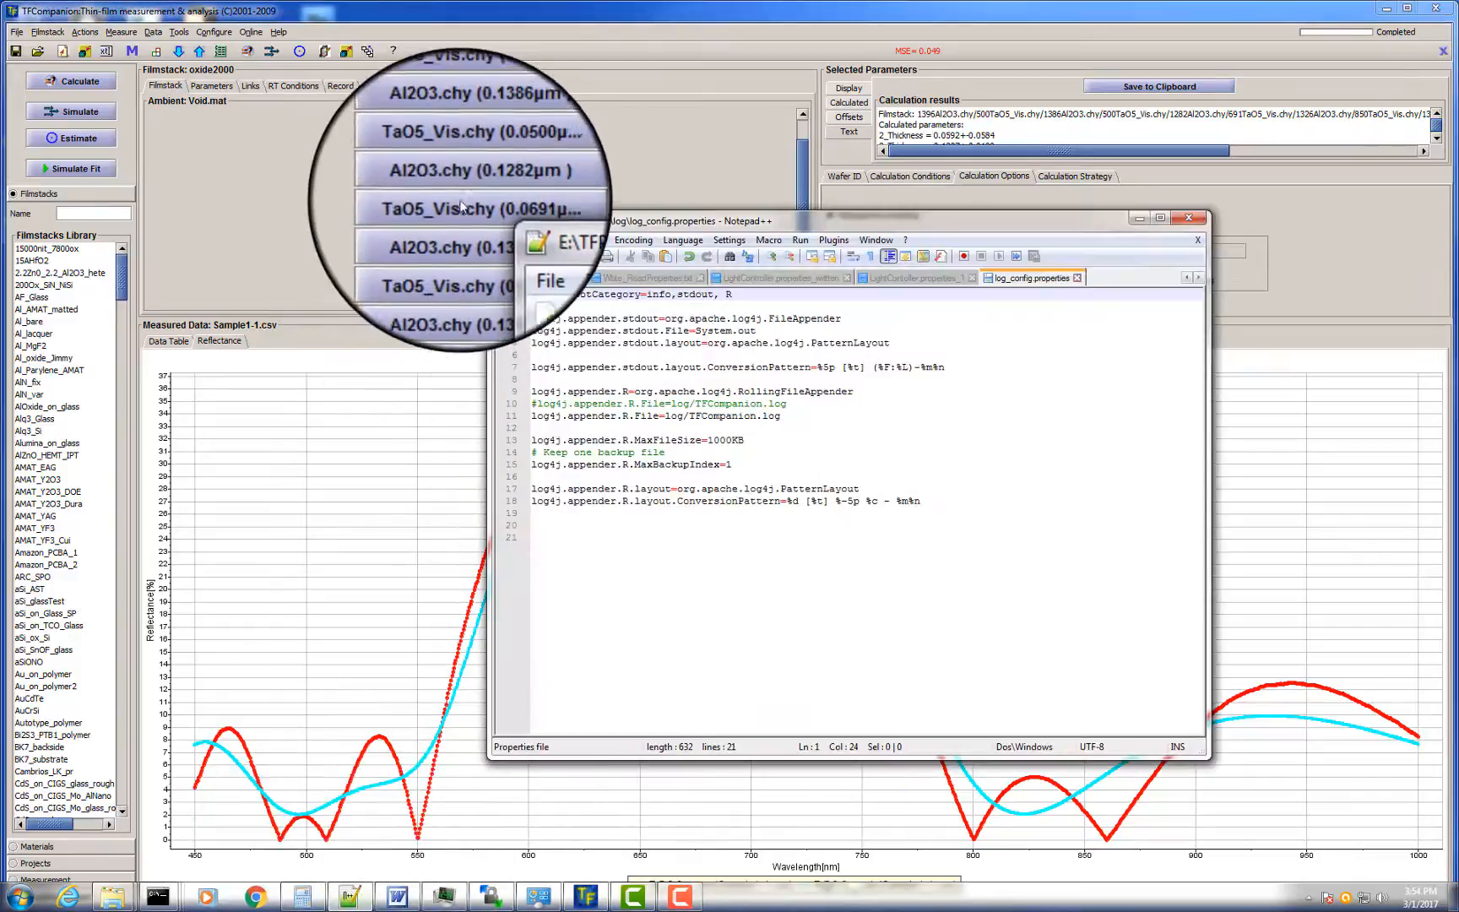
left_click(503, 241)
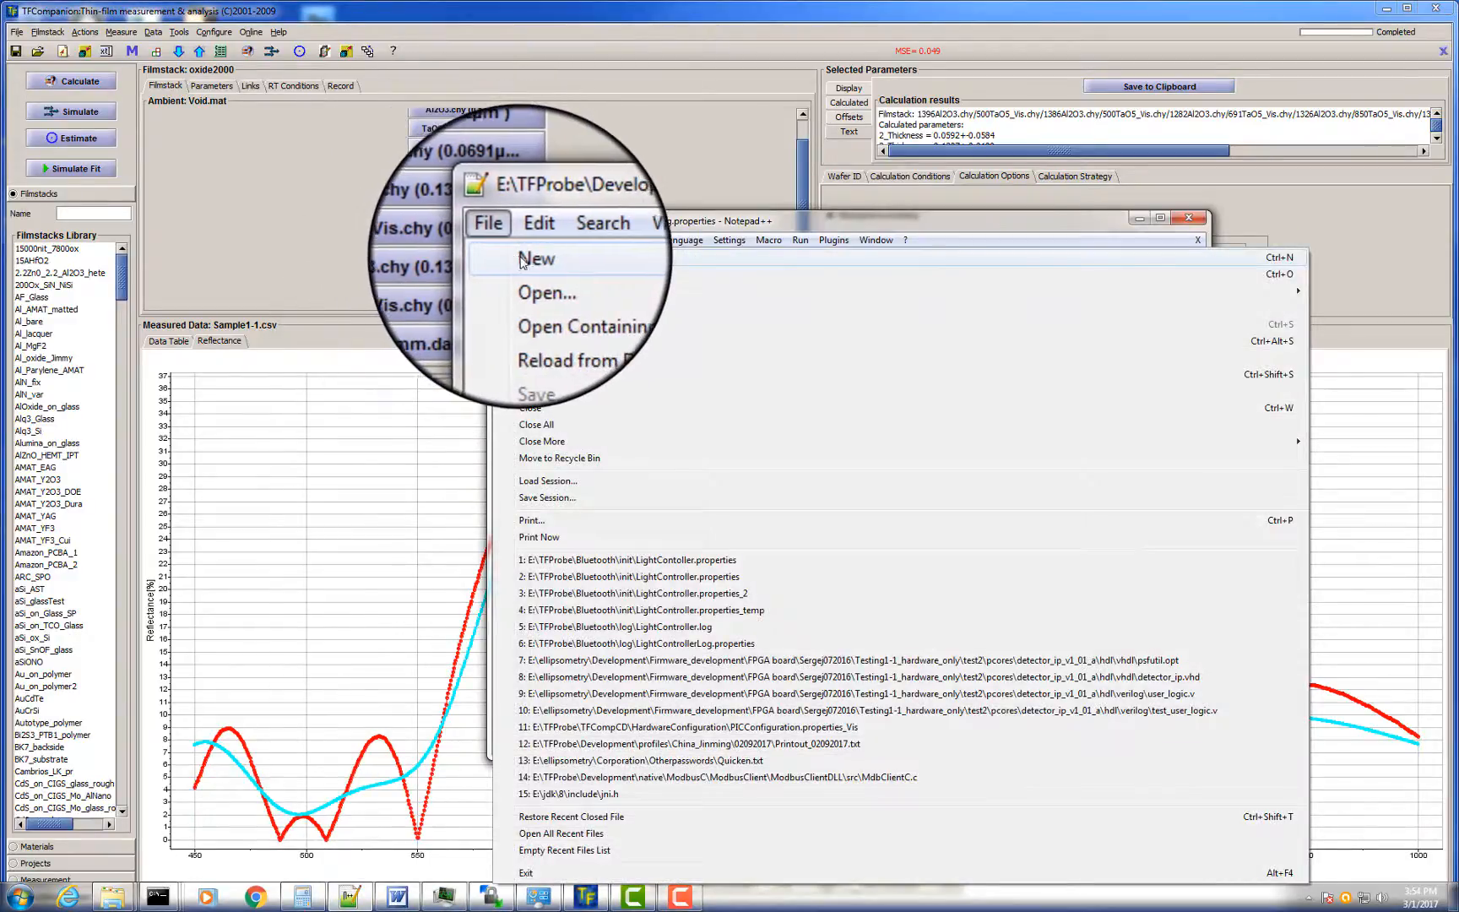
left_click(521, 260)
left_click(529, 242)
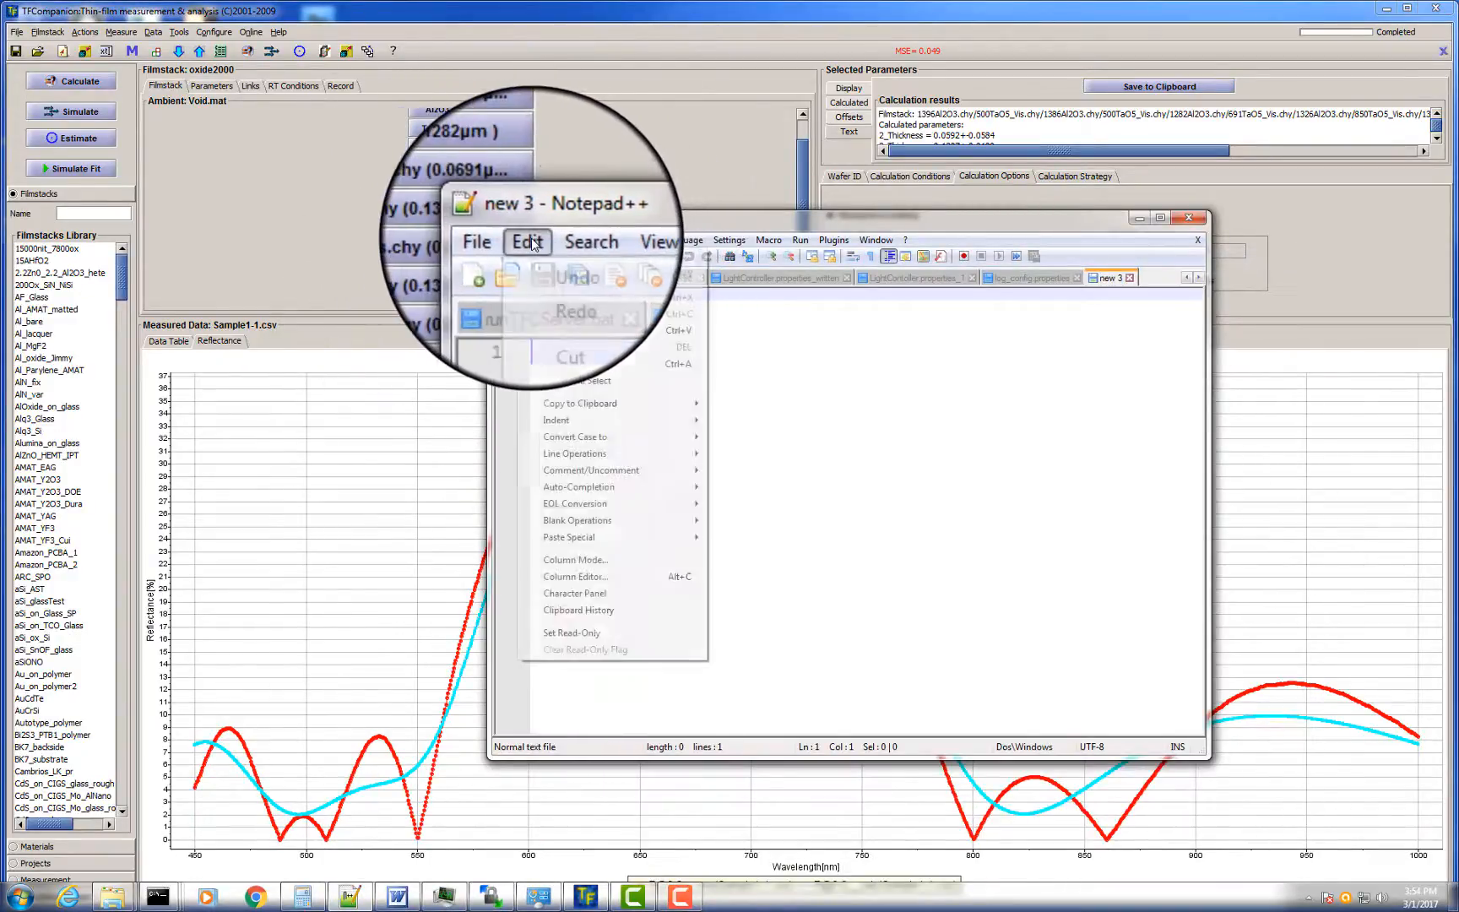
left_click(551, 334)
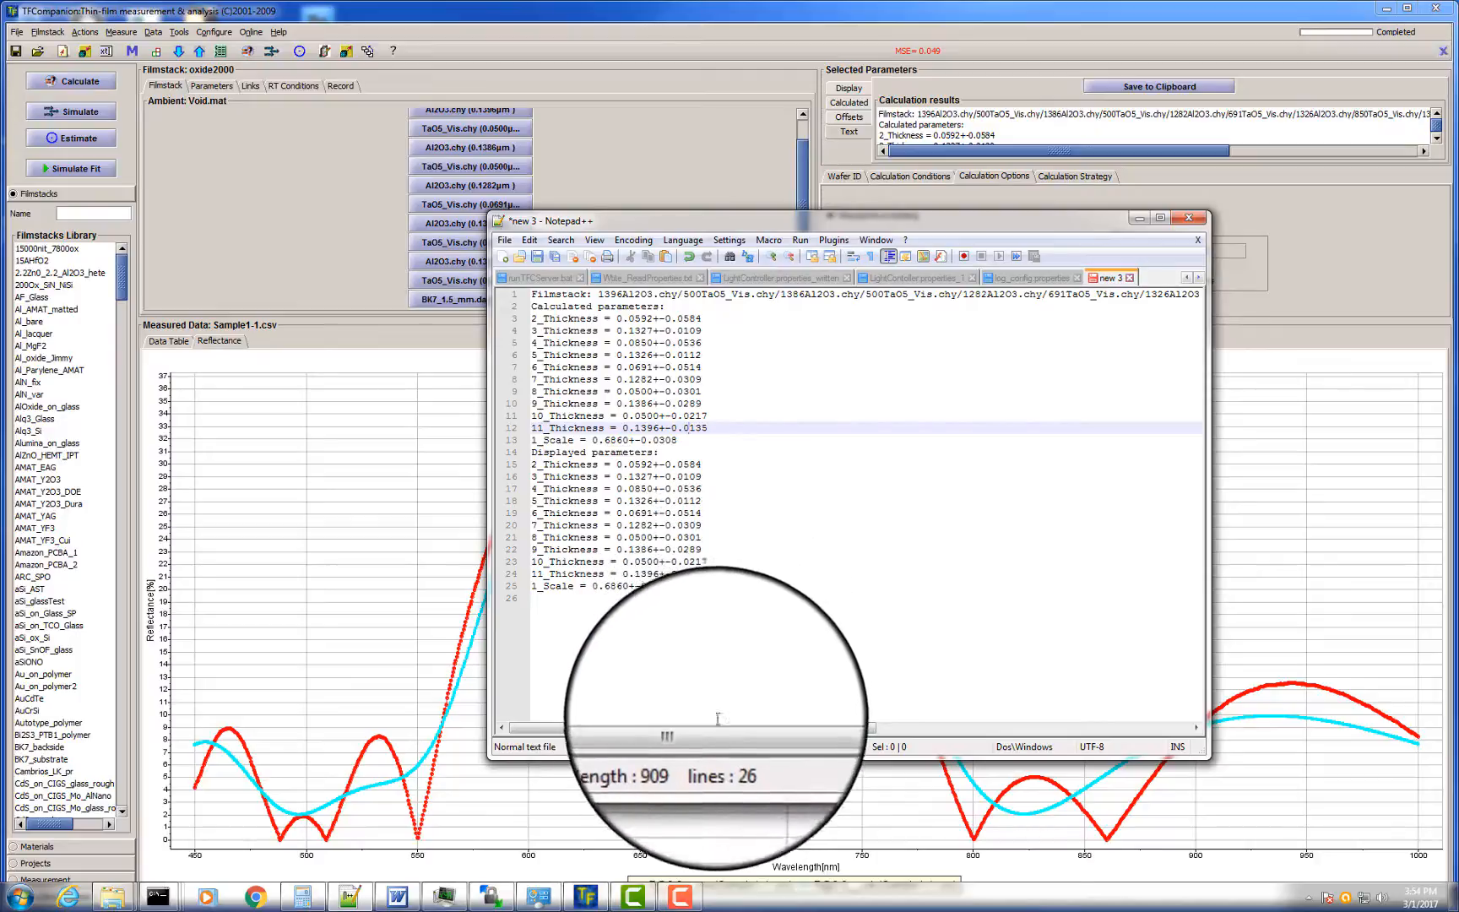
left_click_drag(716, 732, 675, 724)
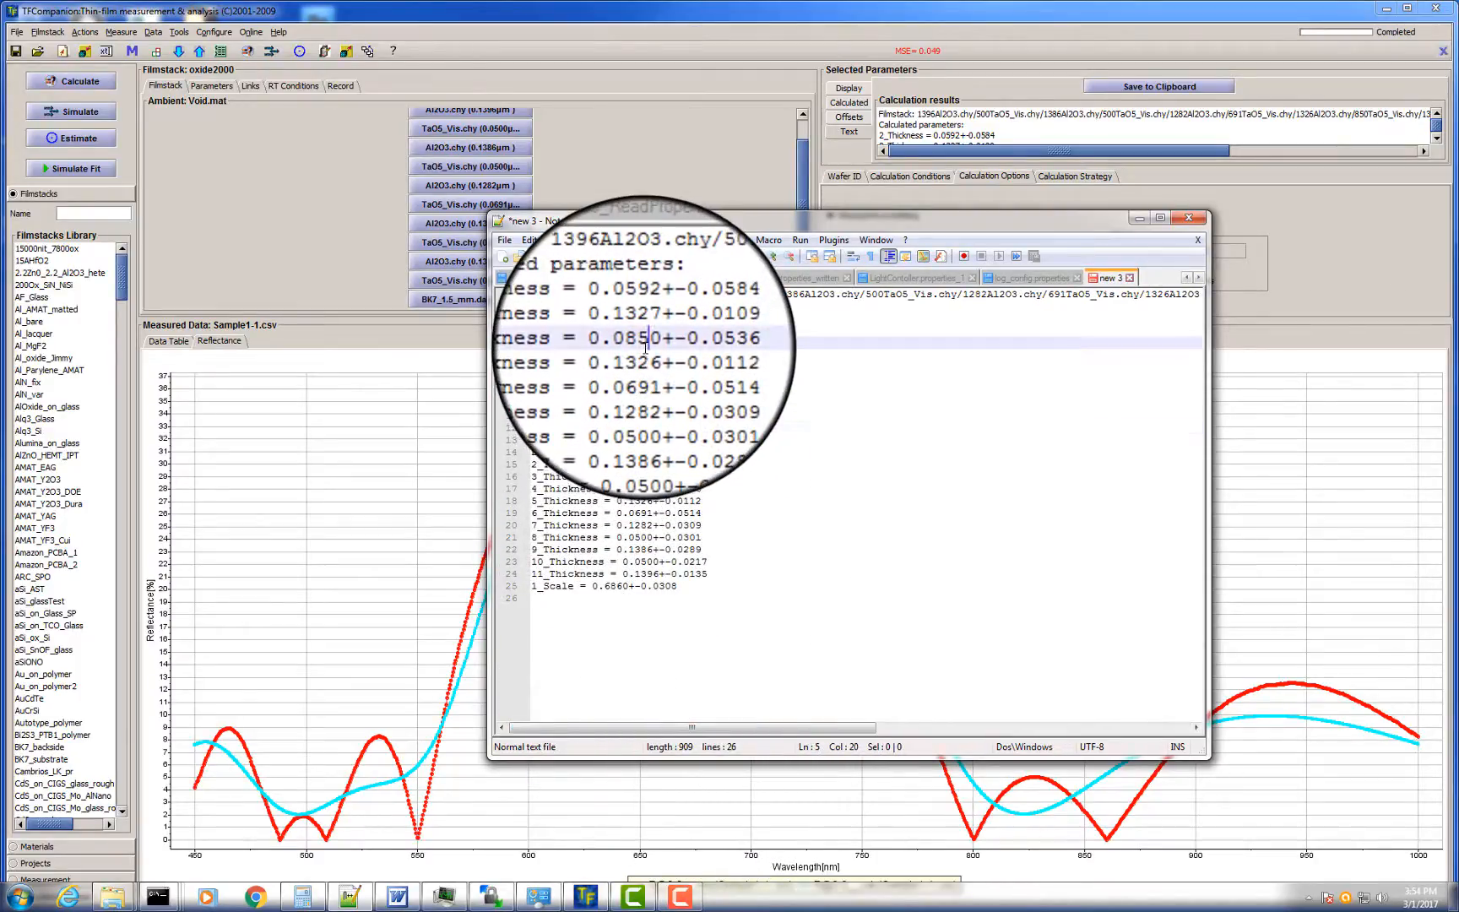
left_click(1140, 222)
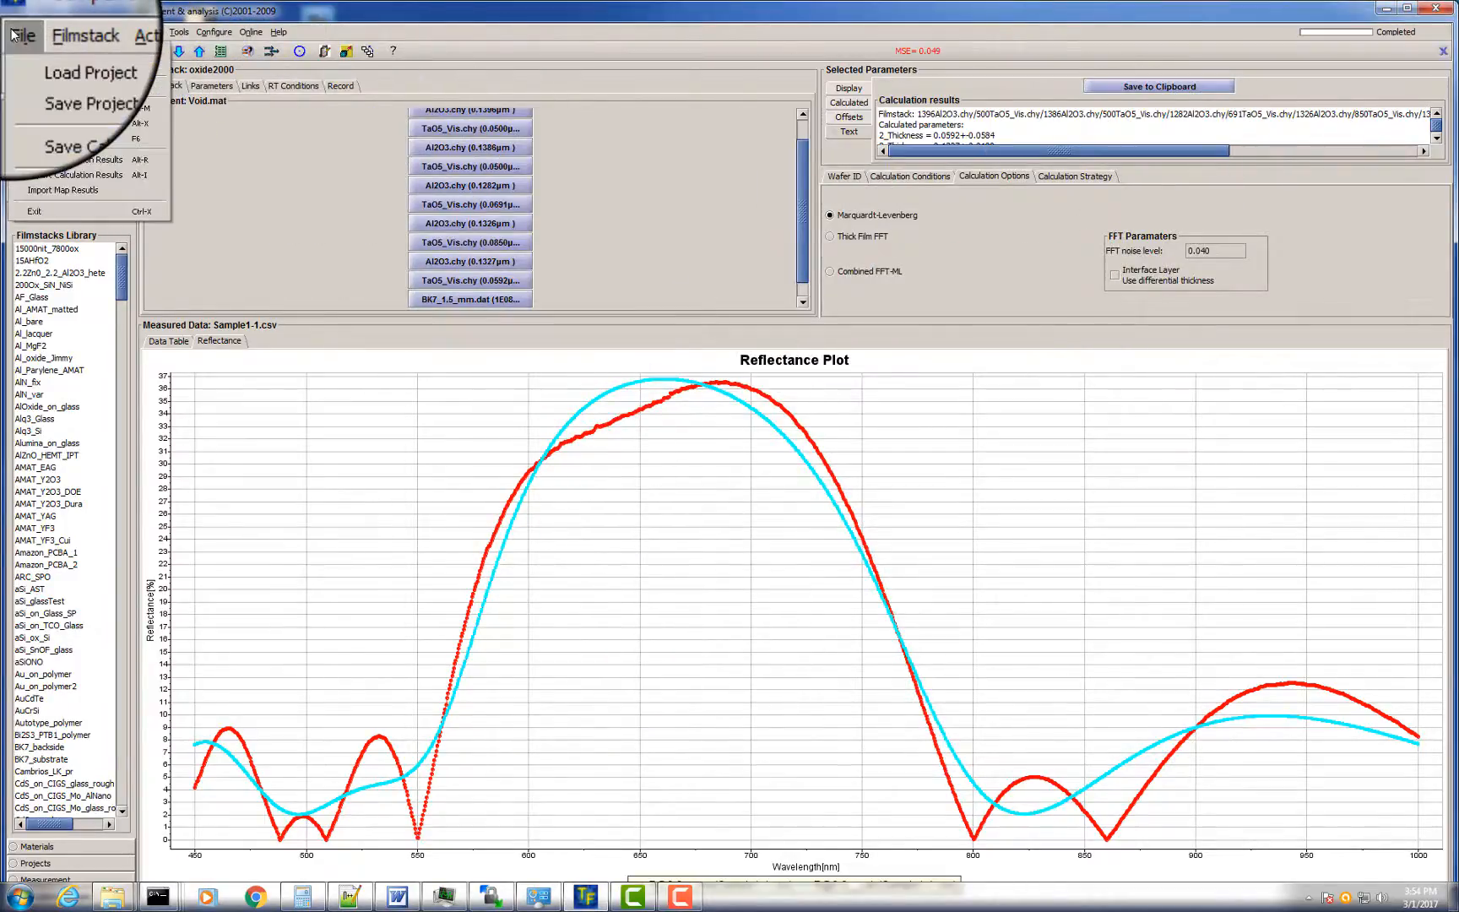
- Export the calculation results as CalculationResults_11.csv into the TutorialOLED folder, choosing the CSV file type and the default precision
left_click(66, 159)
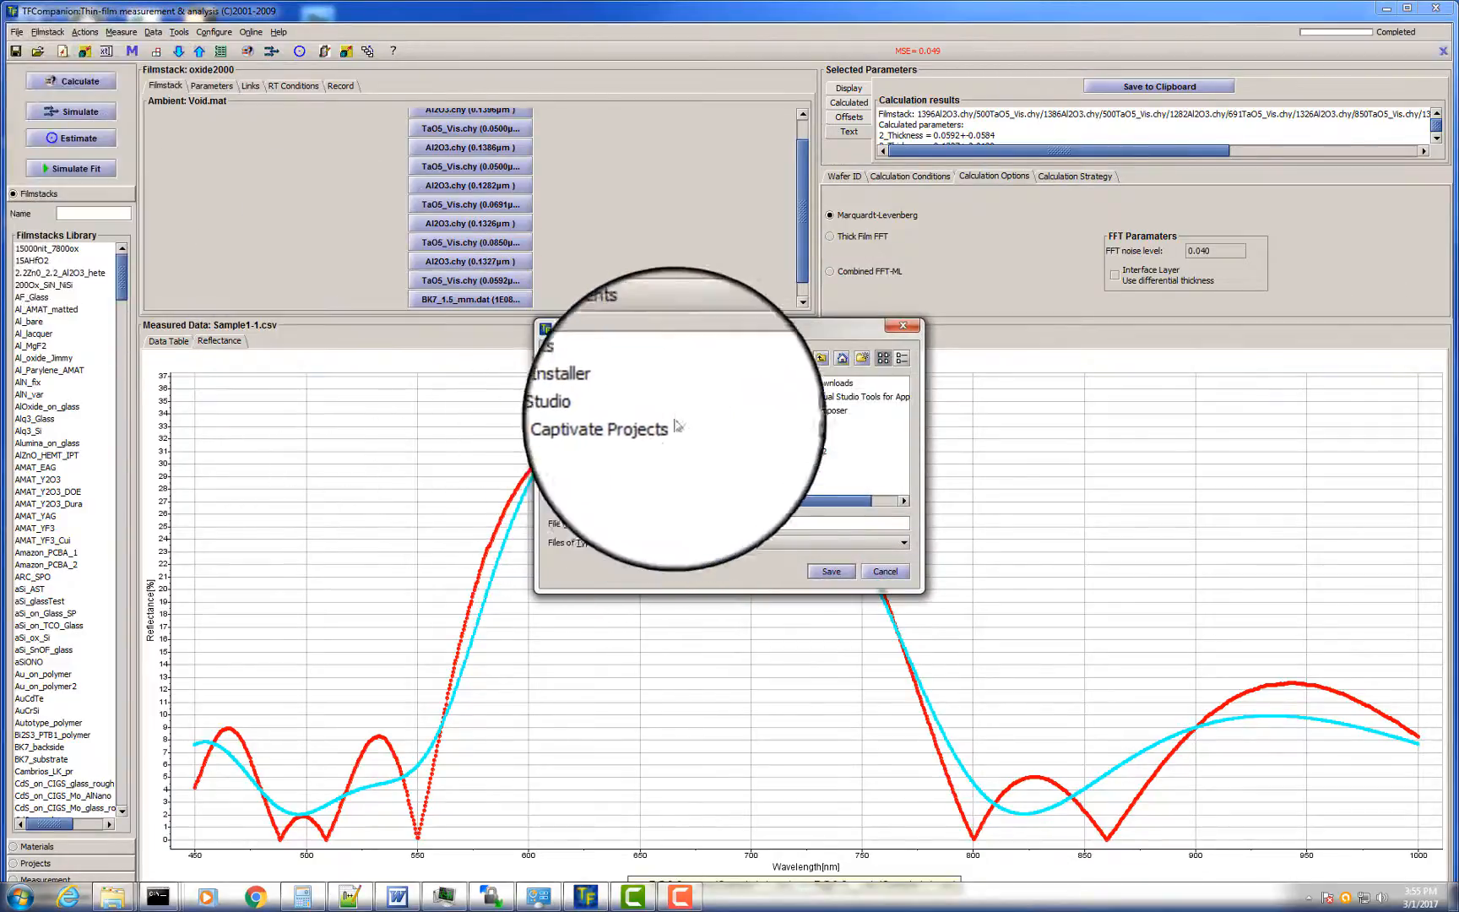
left_click(798, 358)
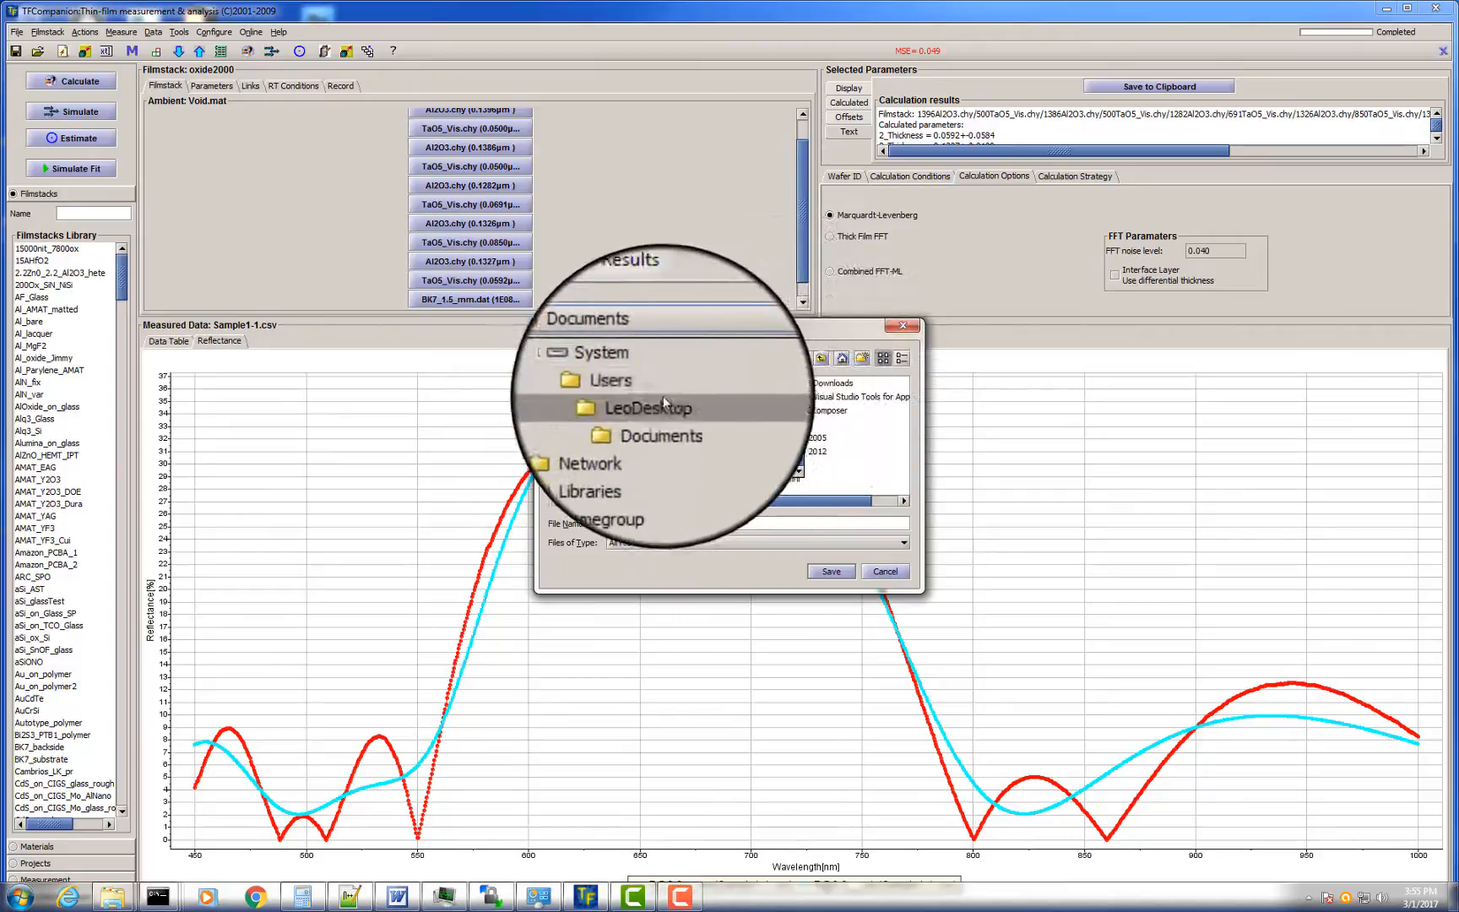
scroll(641, 422, "down", 1)
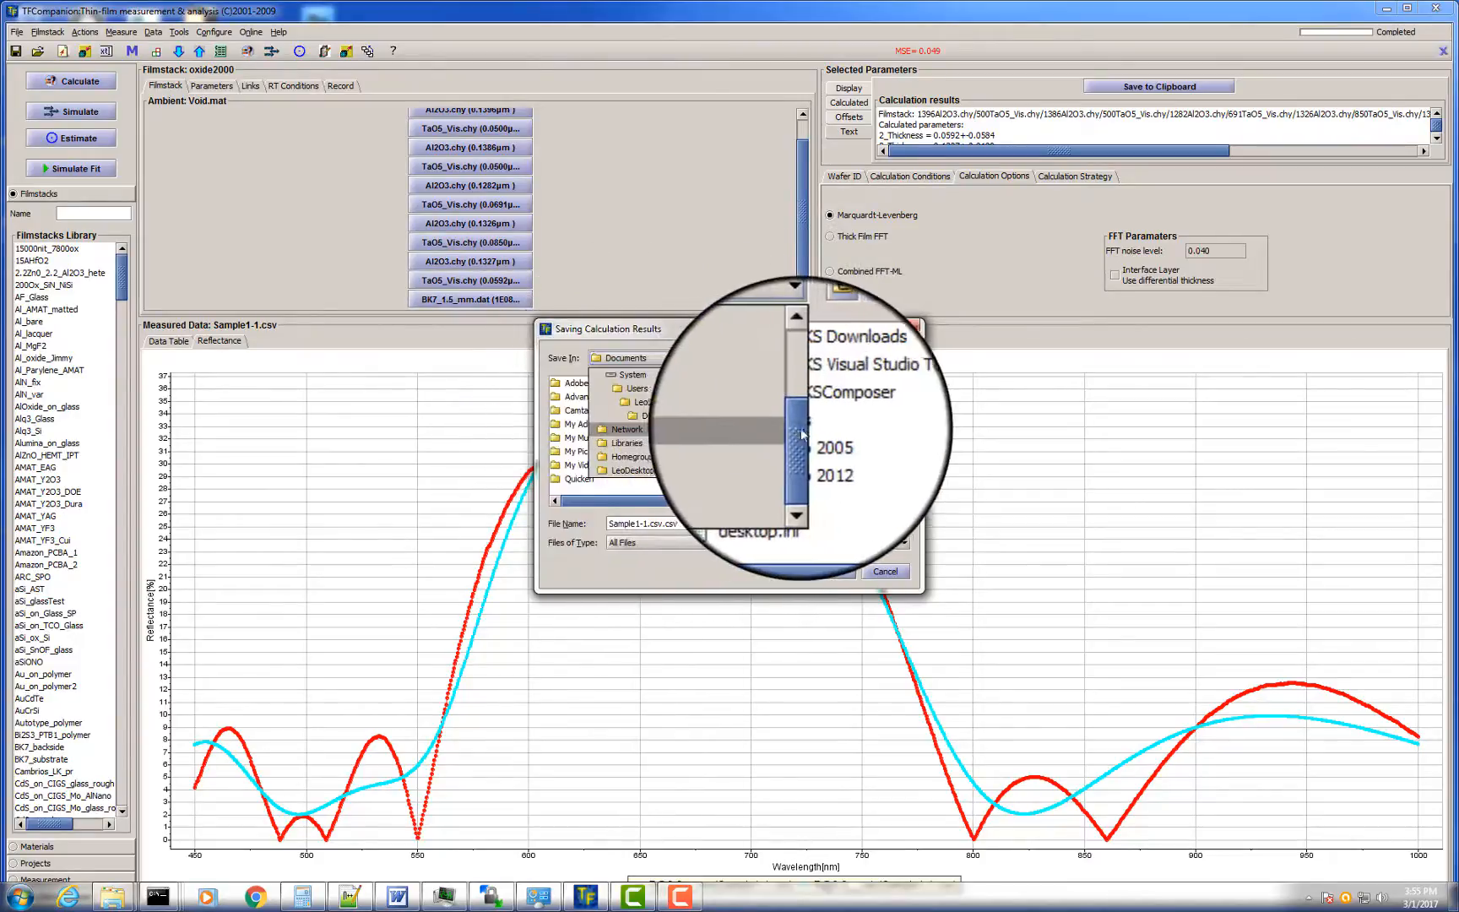
left_click_drag(801, 435, 798, 427)
left_click(624, 374)
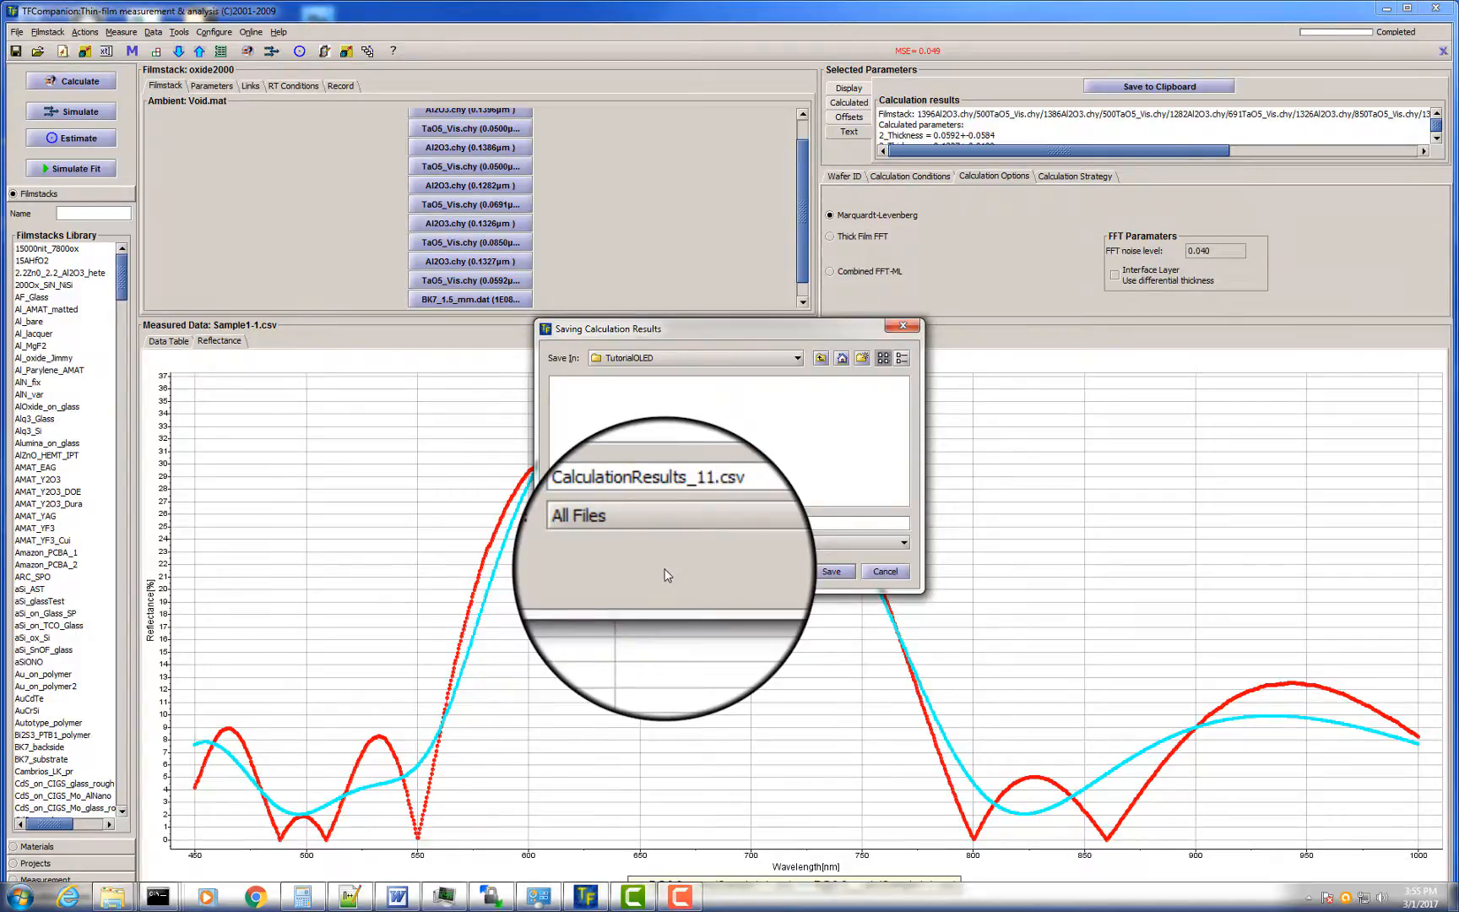
left_click(827, 574)
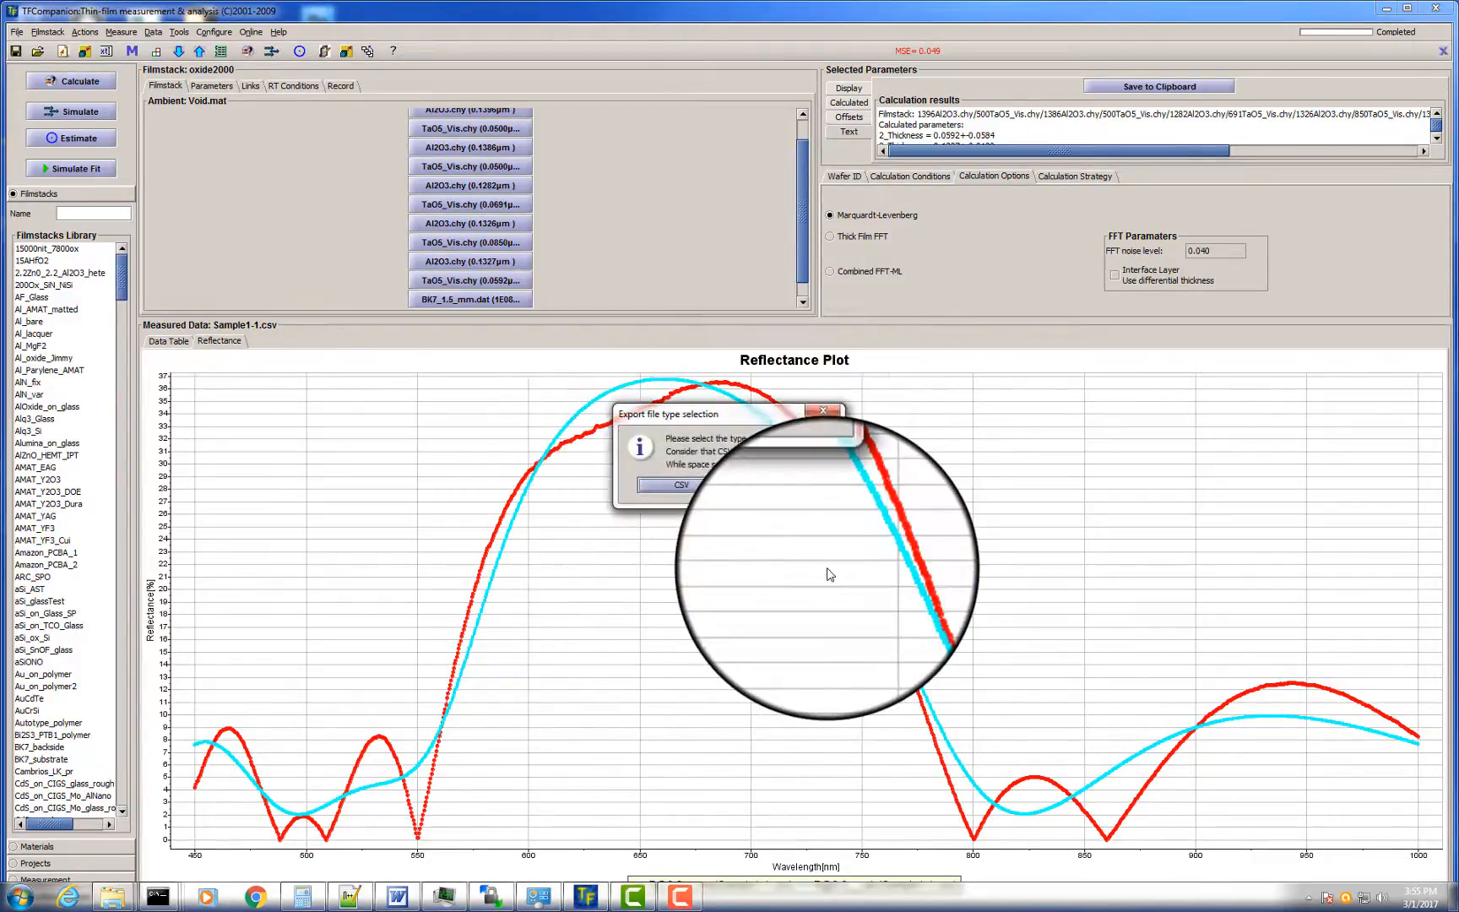
left_click(693, 487)
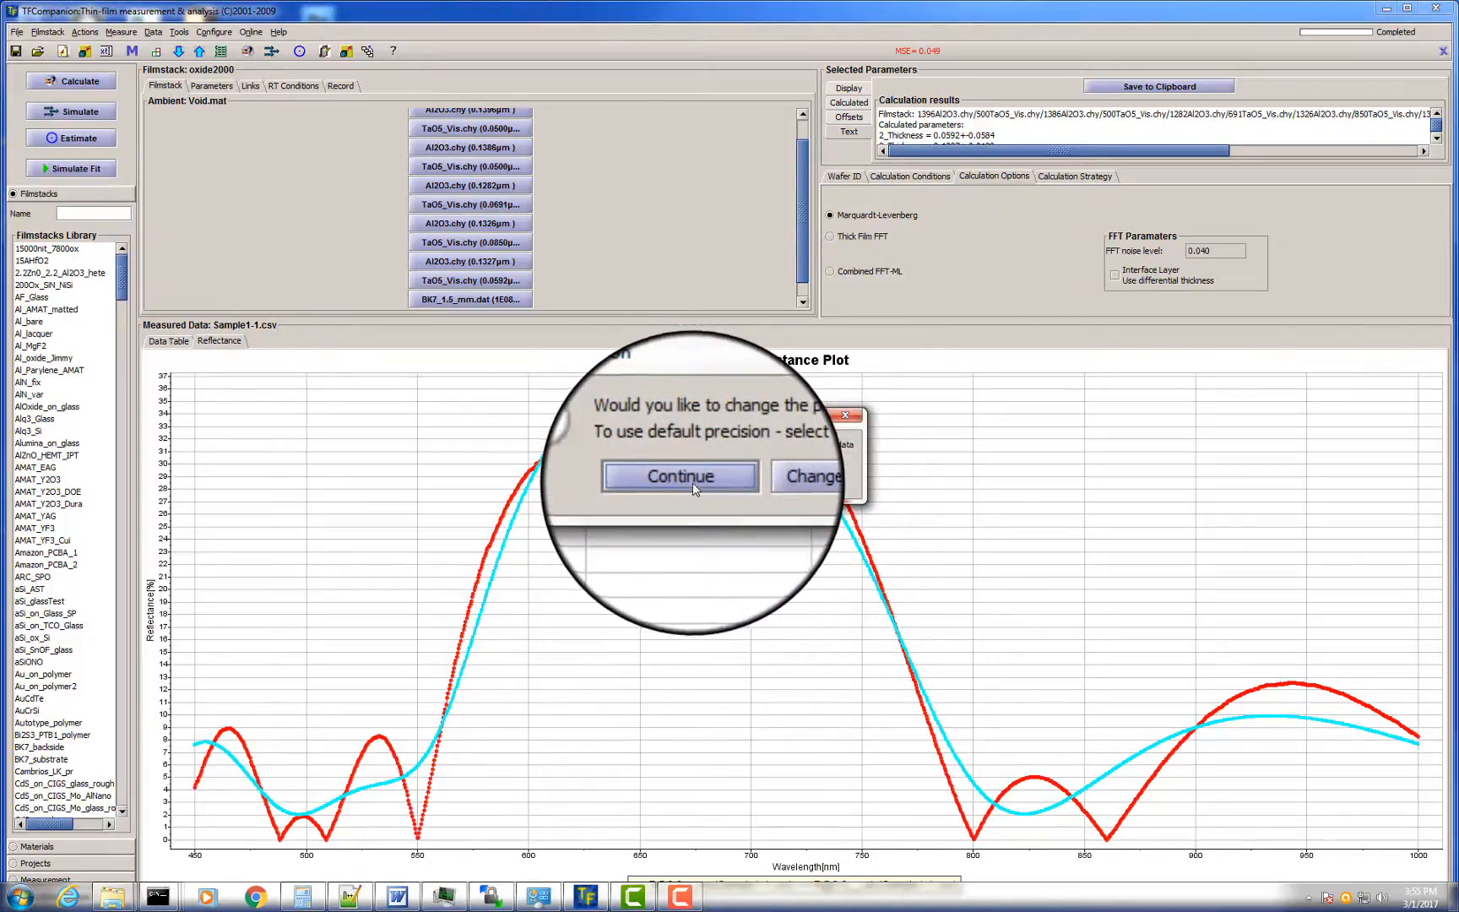
left_click(692, 482)
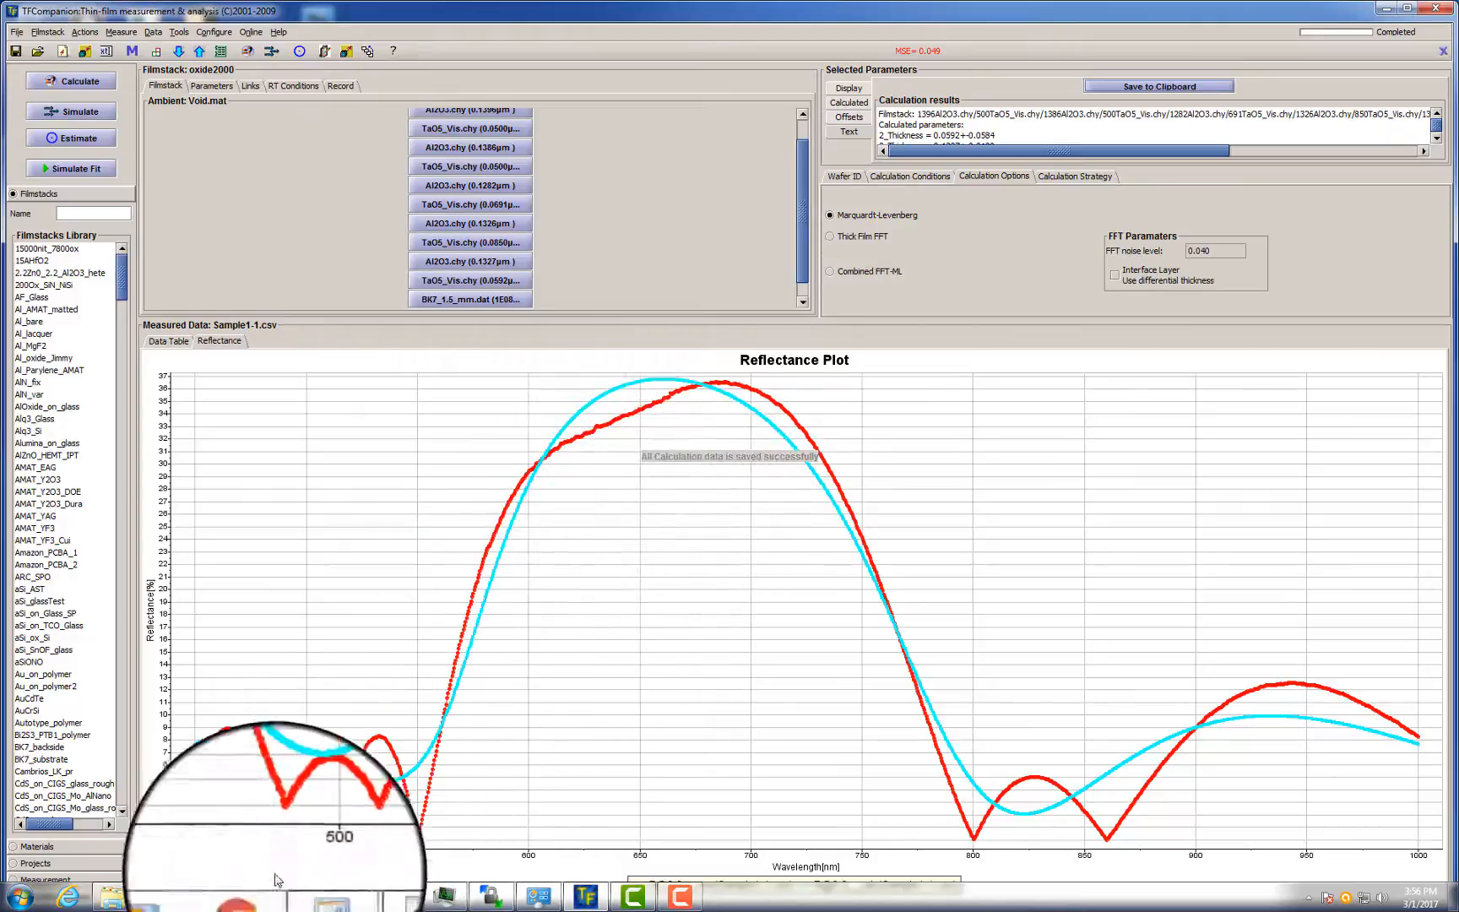
- Switch to Windows Explorer, go to the TFProbe\TutorialOLED folder and open CalculationResults_11.csv in Excel
left_click(114, 900)
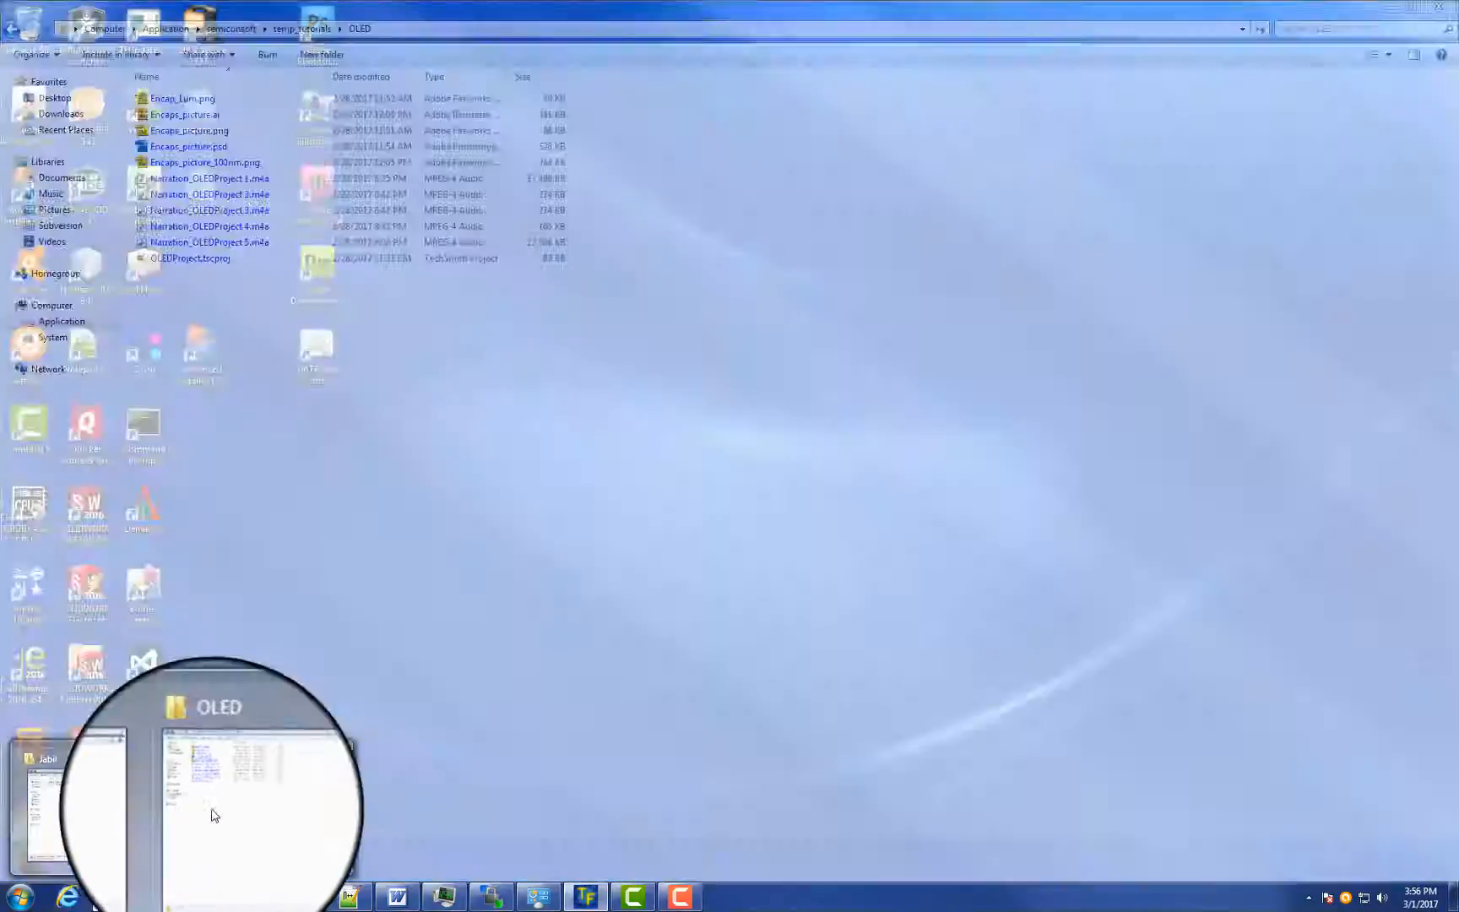
left_click(213, 814)
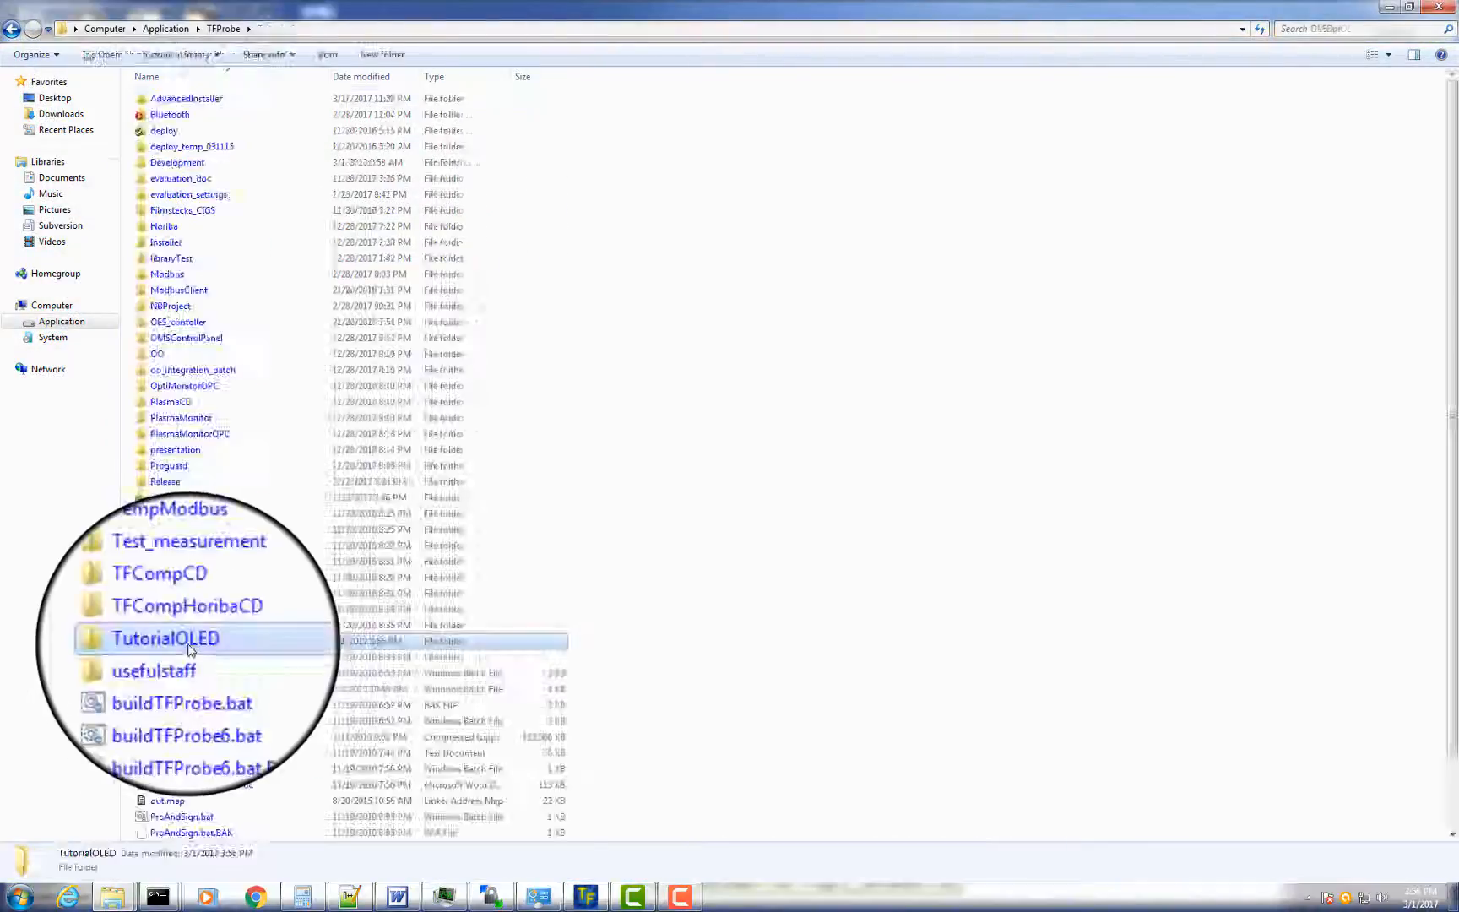
double_click(188, 647)
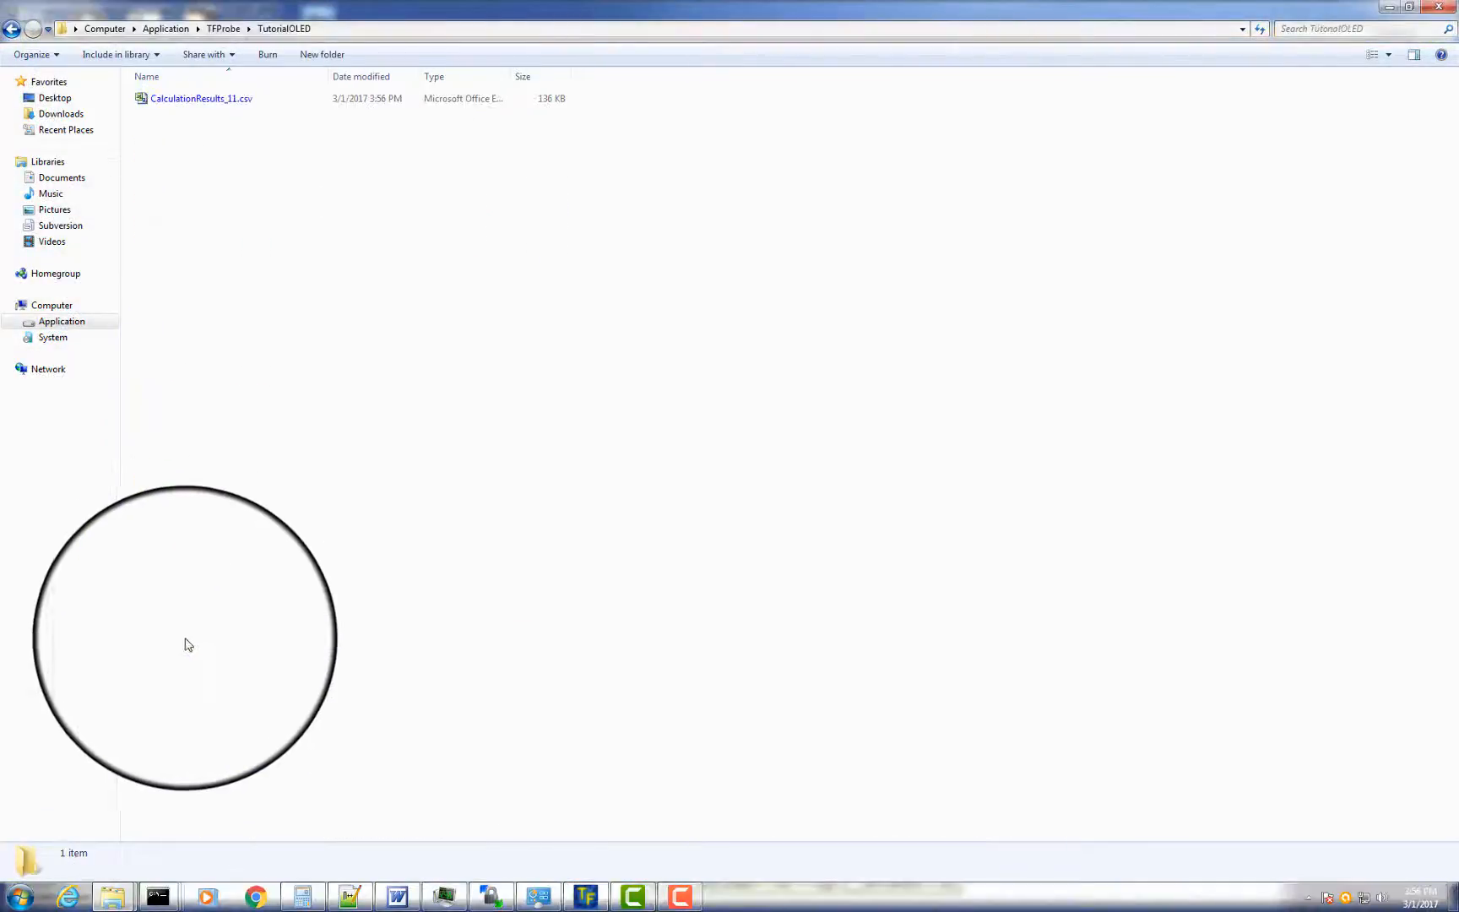
double_click(218, 102)
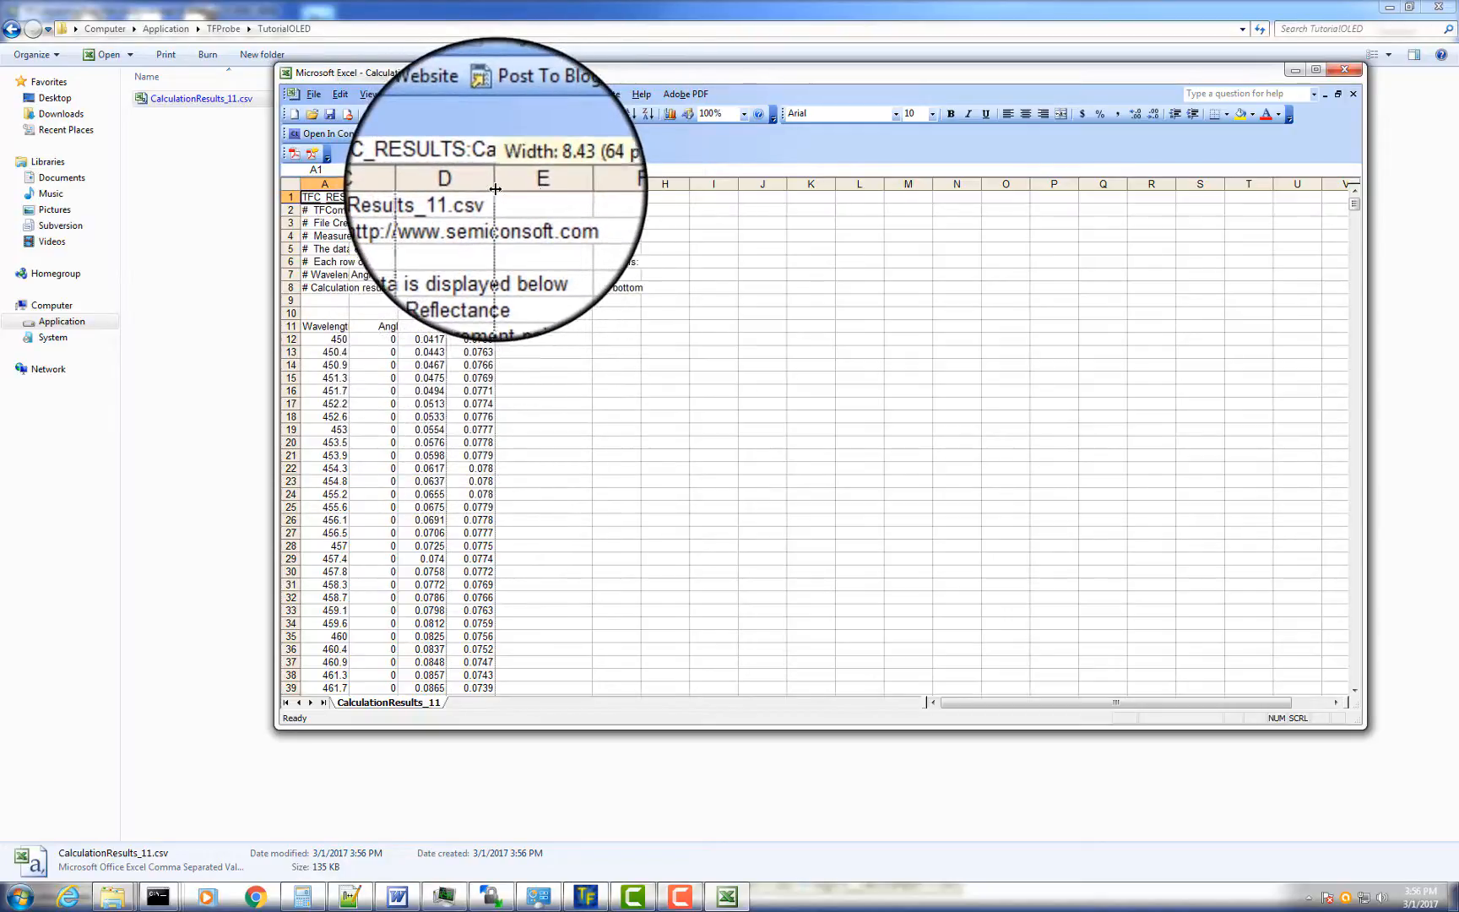
- Widen columns C and D of the results sheet and look through the reflectance rows by wavelength
left_click_drag(496, 188, 521, 188)
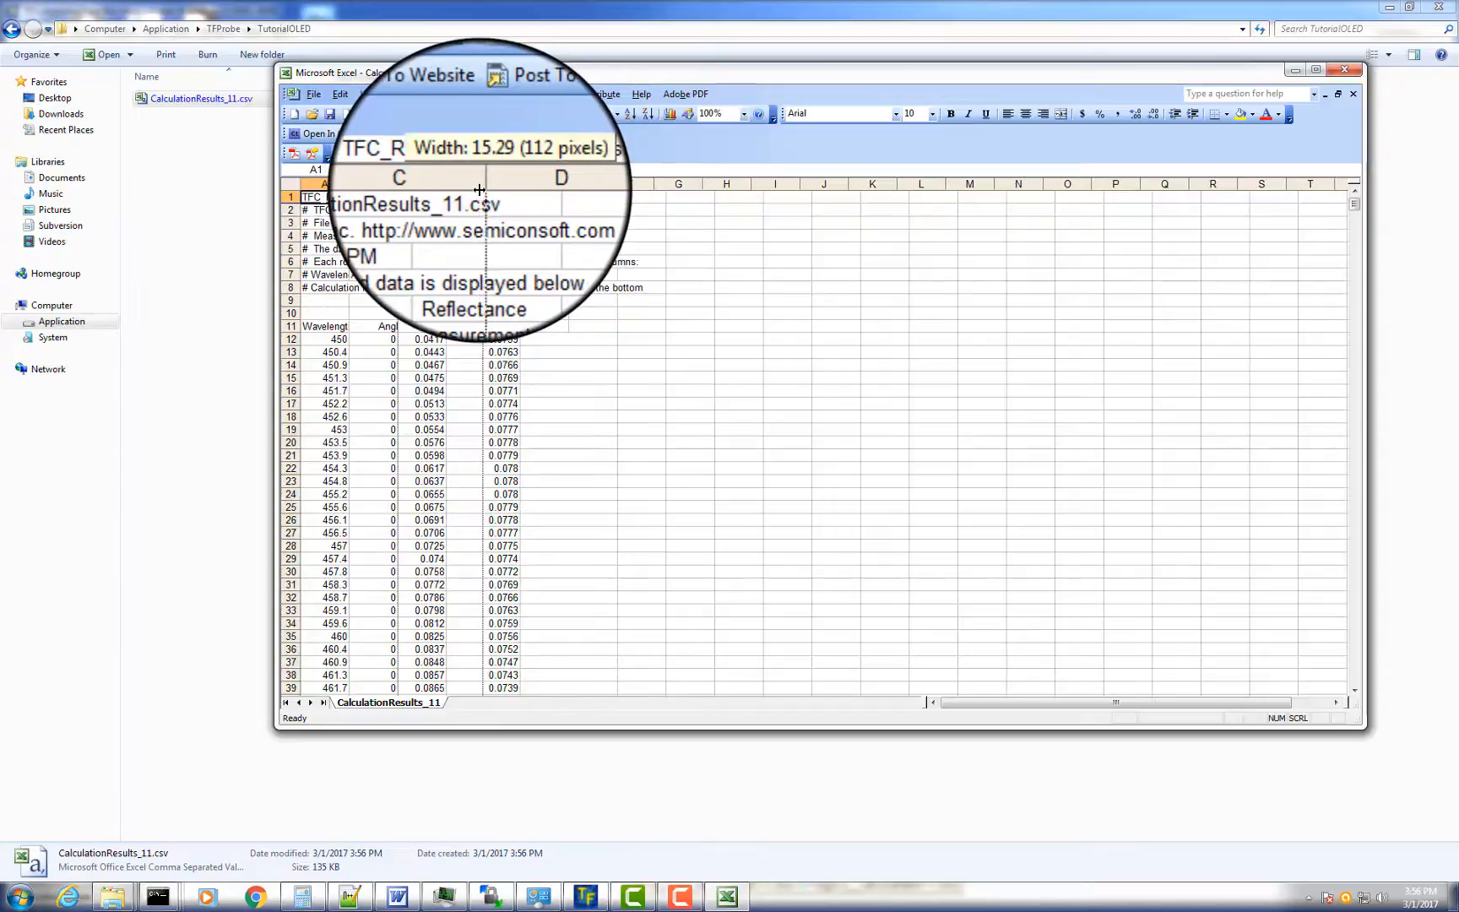
left_click_drag(480, 189, 584, 185)
scroll(595, 510, "down", 4)
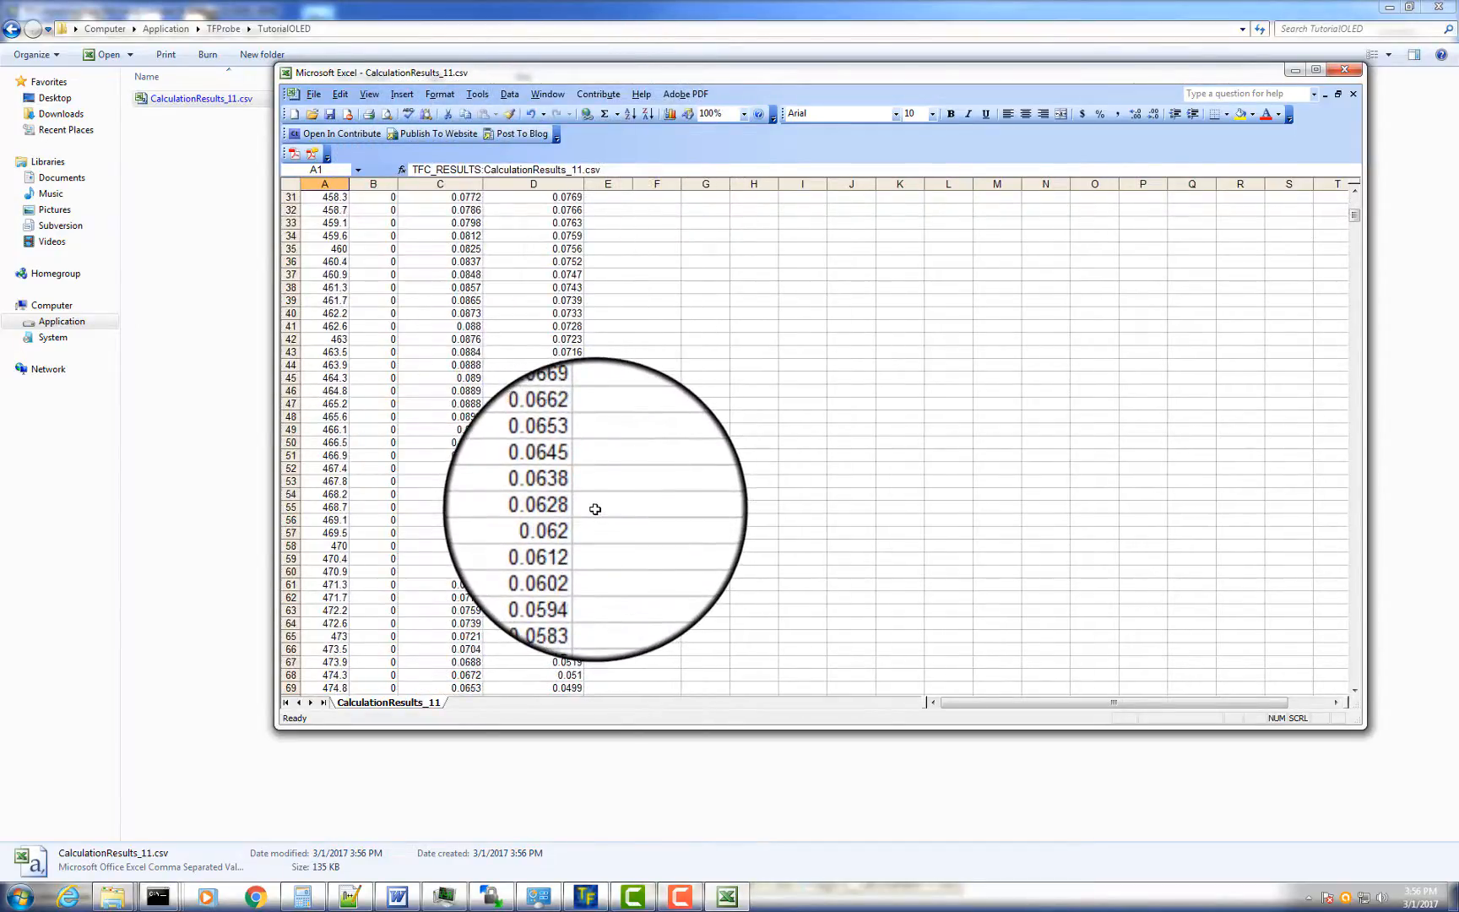
scroll(595, 510, "down", 20)
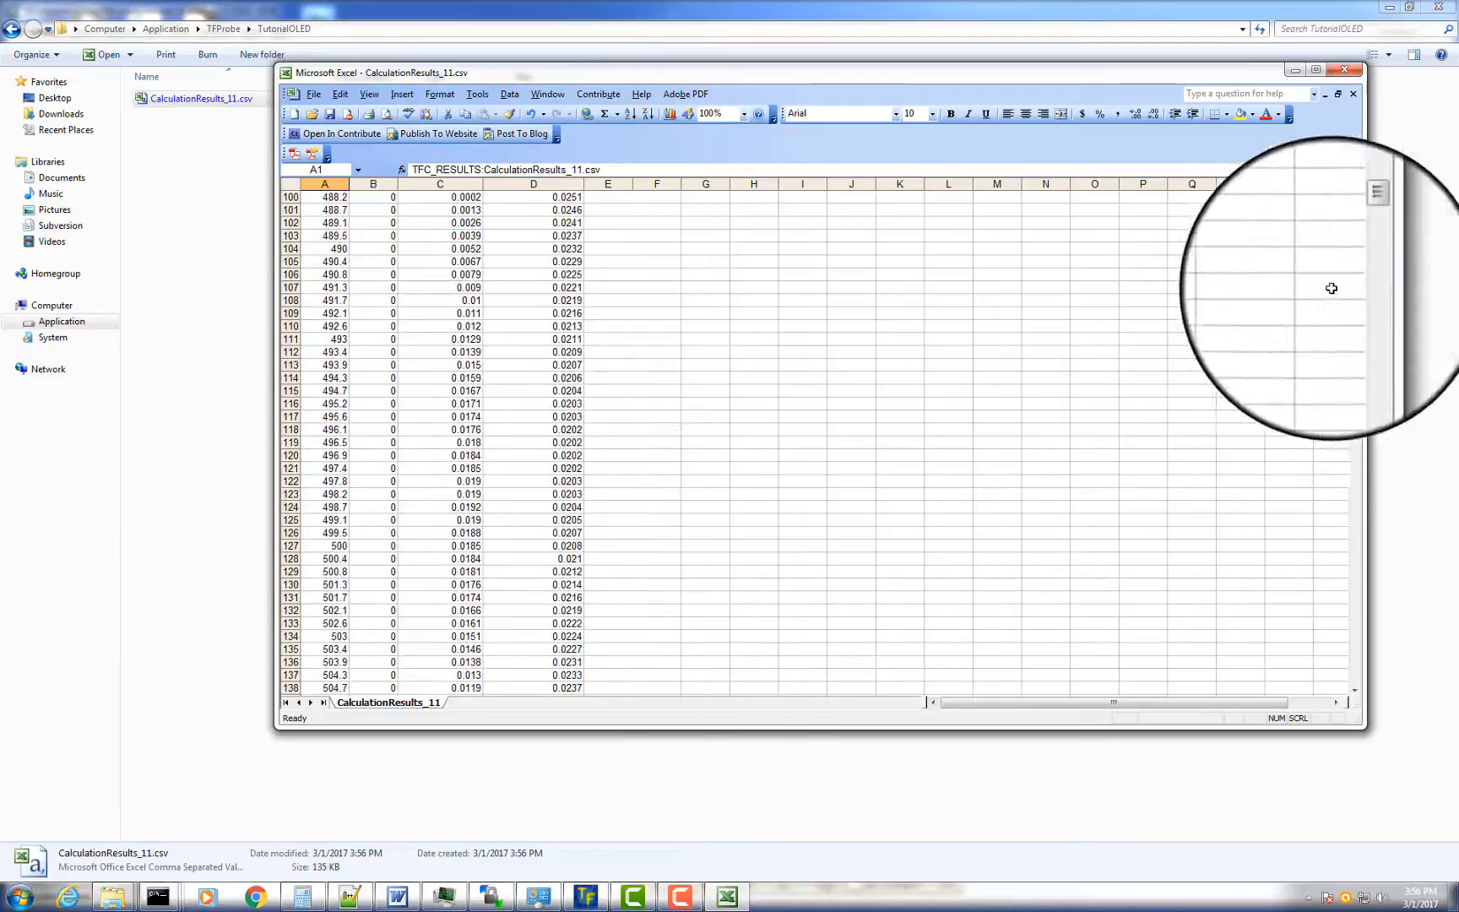
- Widen column A to show the full parameter names and review the thickness, scale and goodness-of-fit results at the sheet's end
left_click_drag(1355, 238, 1356, 690)
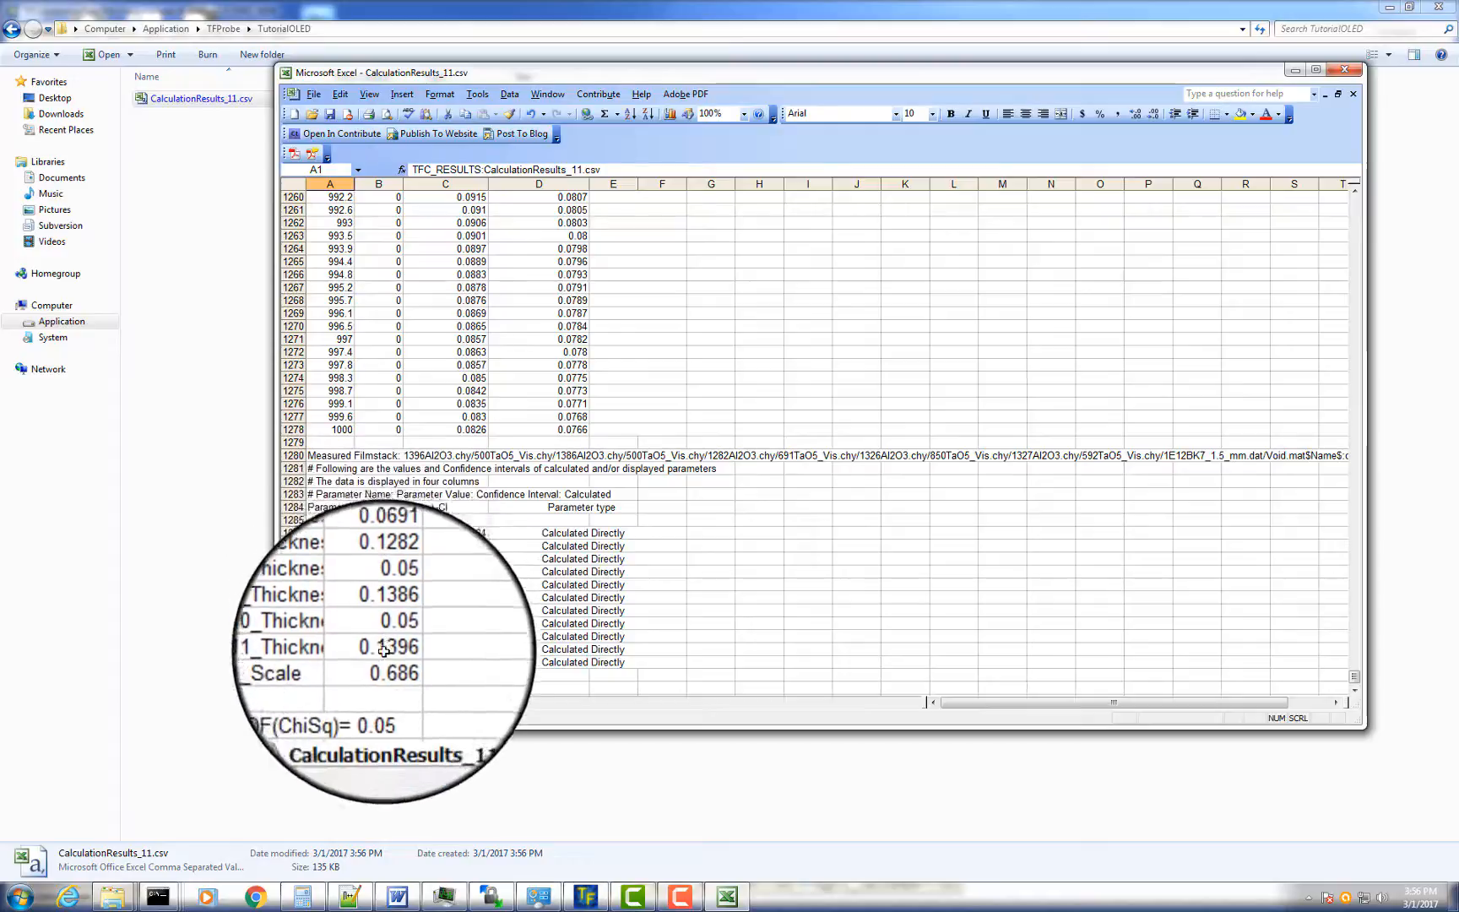
left_click_drag(355, 184, 404, 184)
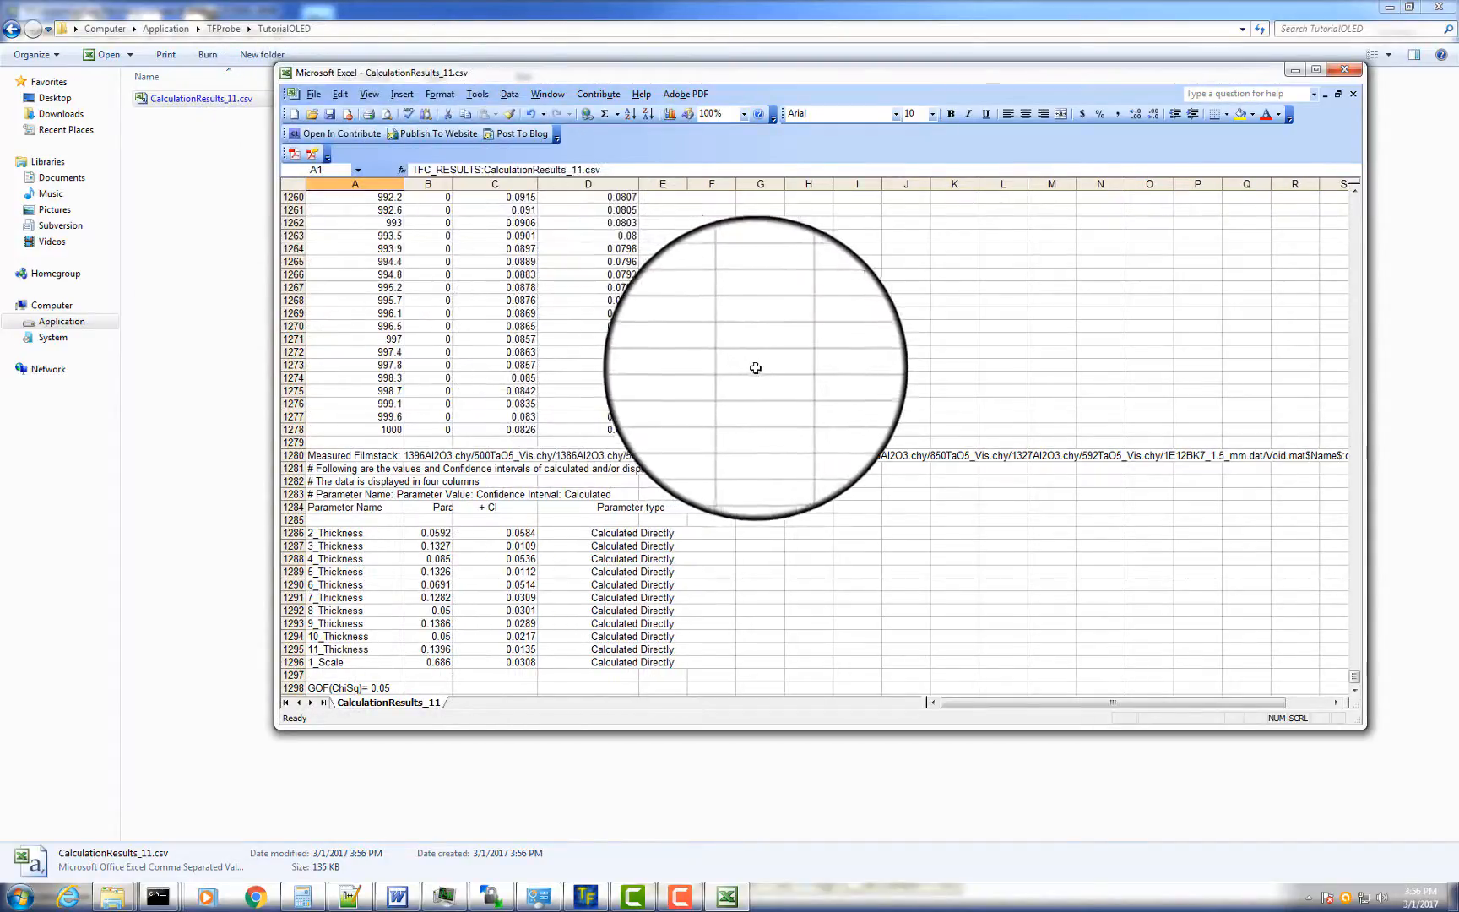
scroll(763, 389, "down", 3)
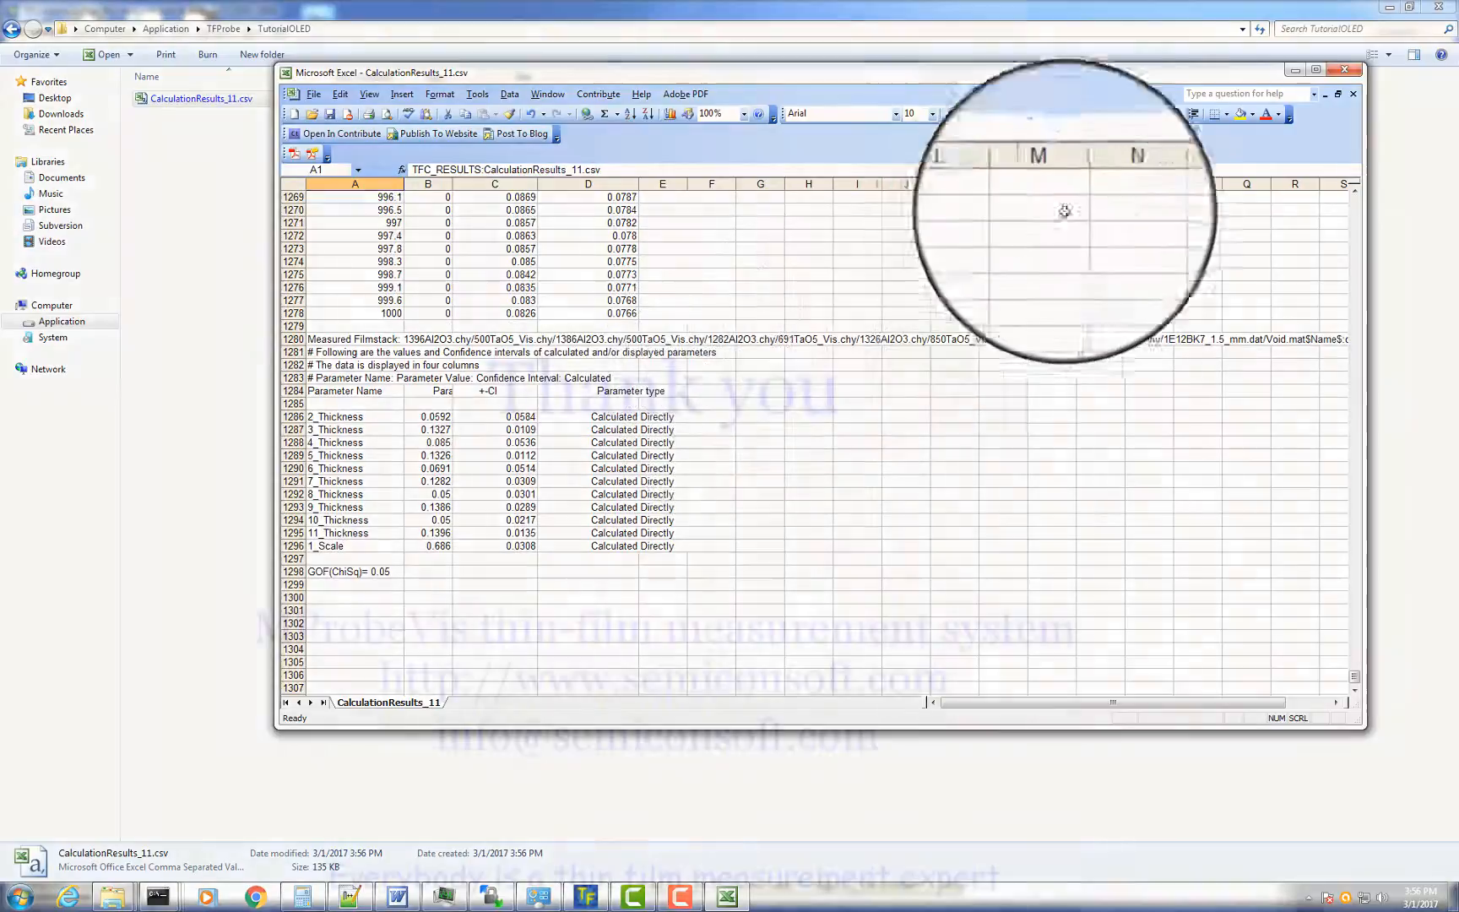